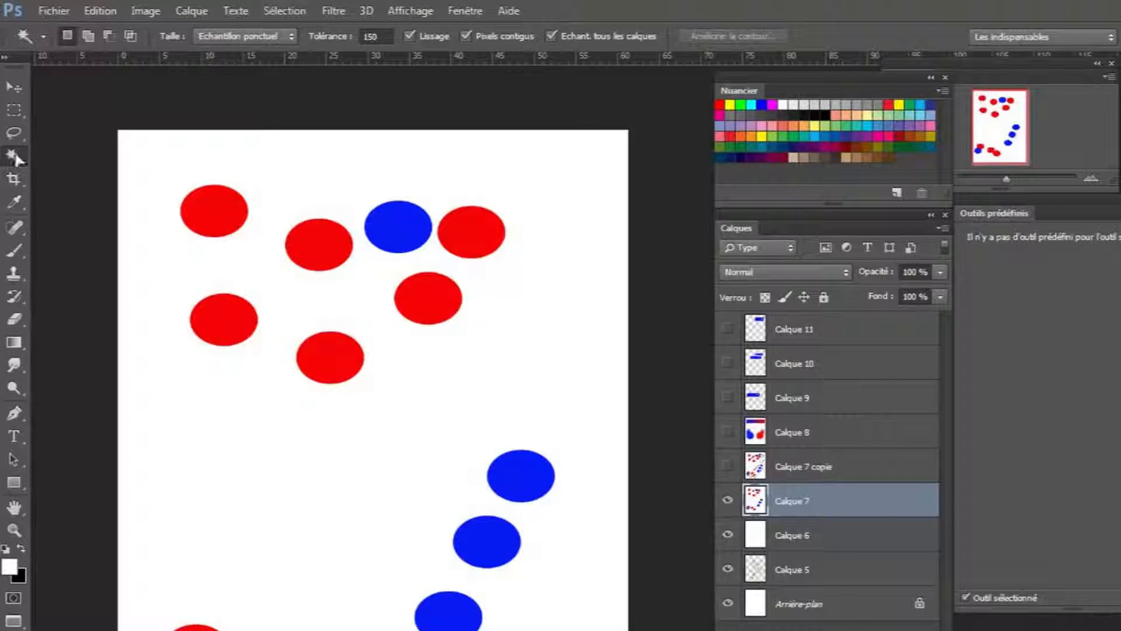
Choose the Magic Wand (Baguette magique) and select the upper-left red ellipse, then the blue ellipse near the top of Calque 7
left_click(15, 154)
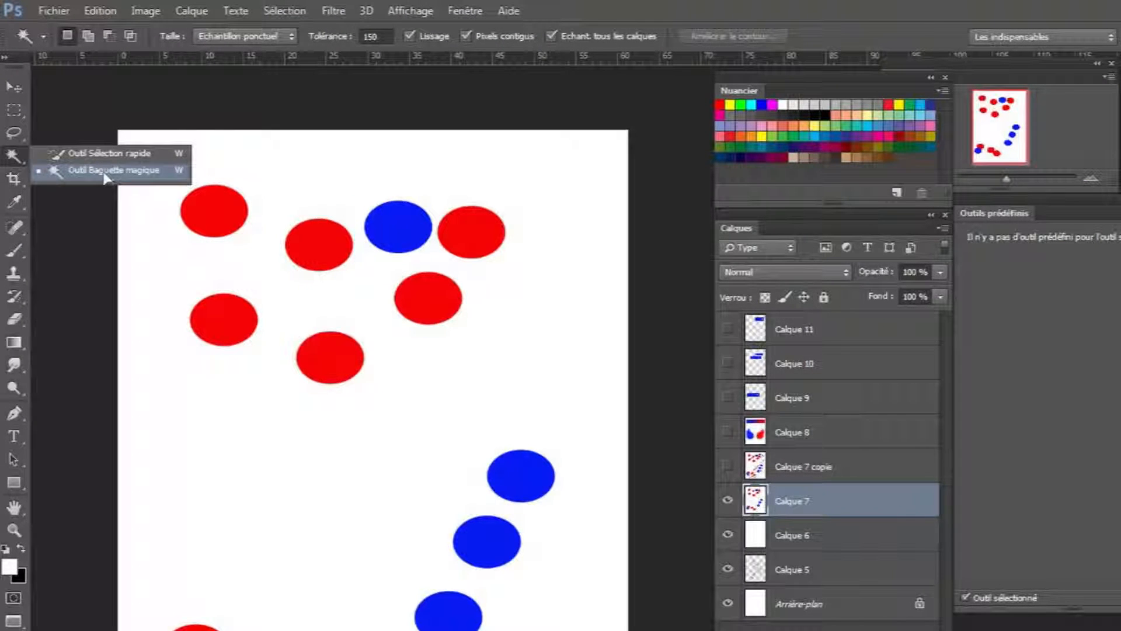
left_click(20, 152)
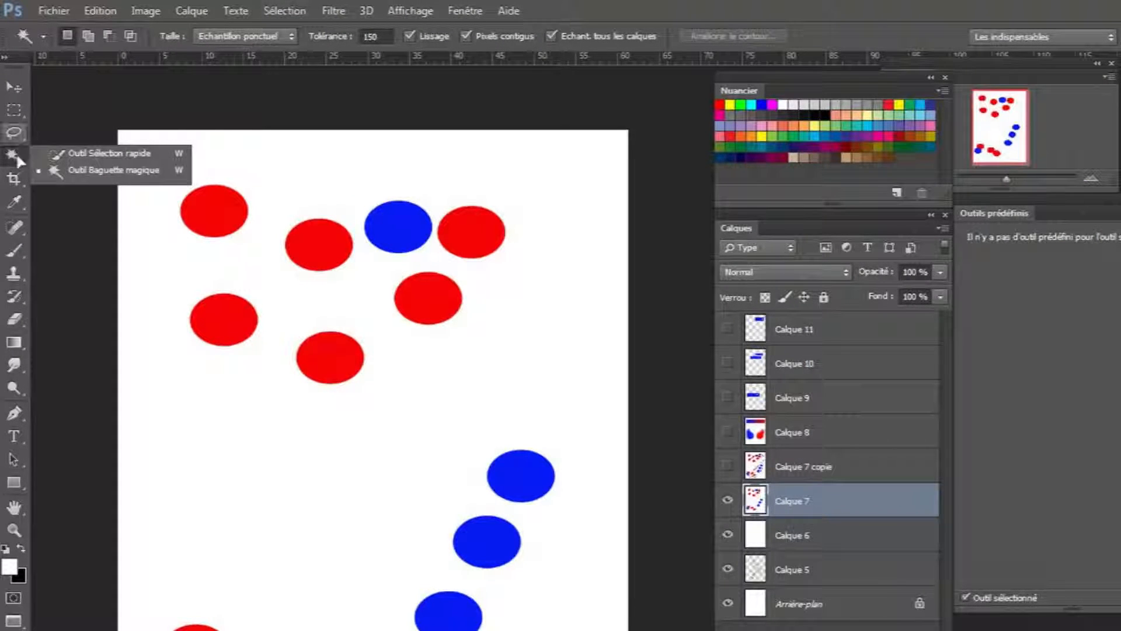
left_click(16, 153)
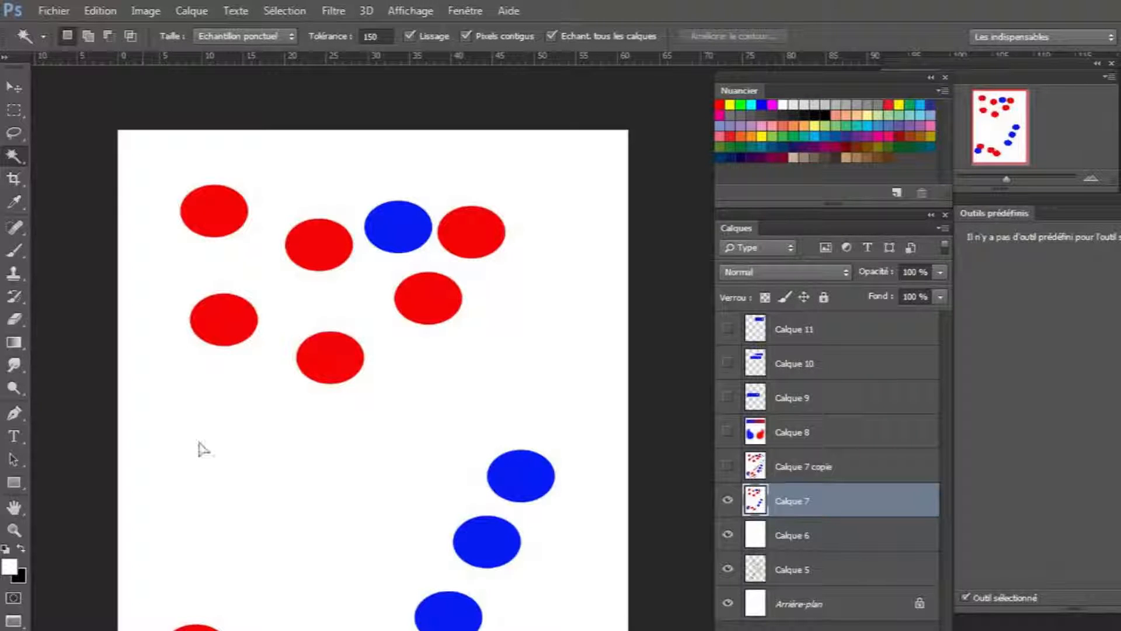
left_click(225, 208)
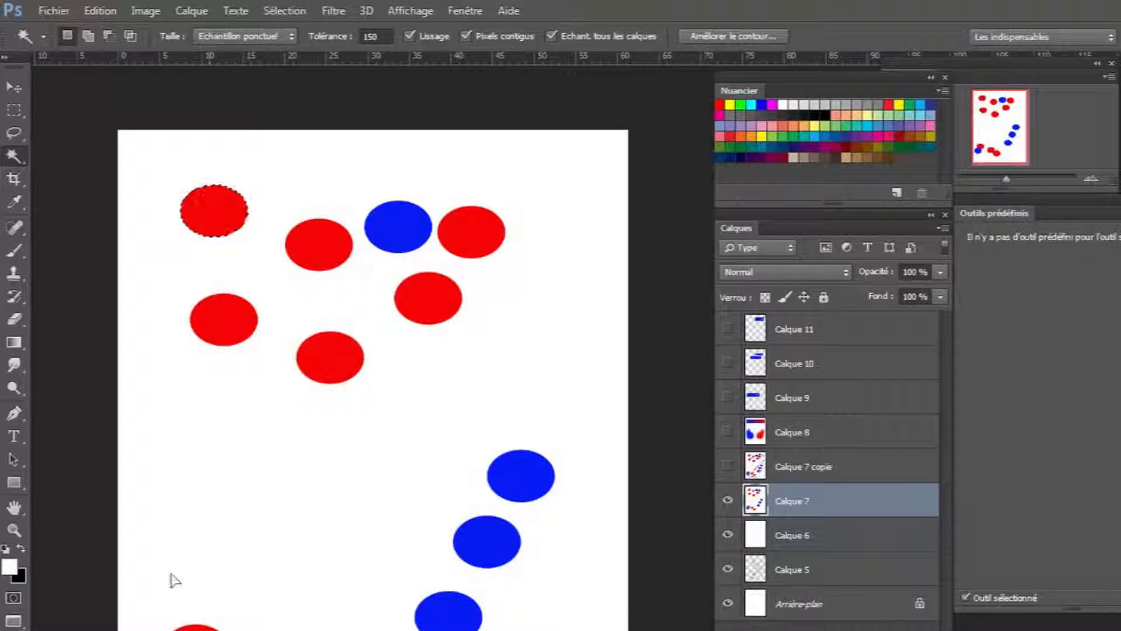
left_click(402, 227)
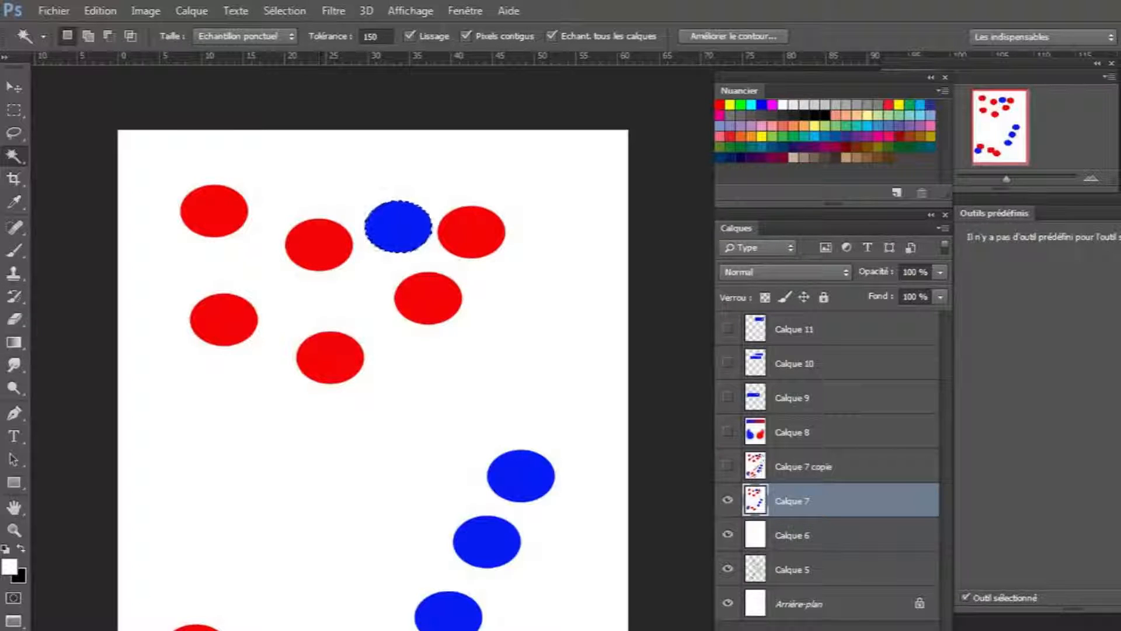
left_click(536, 286, "shift")
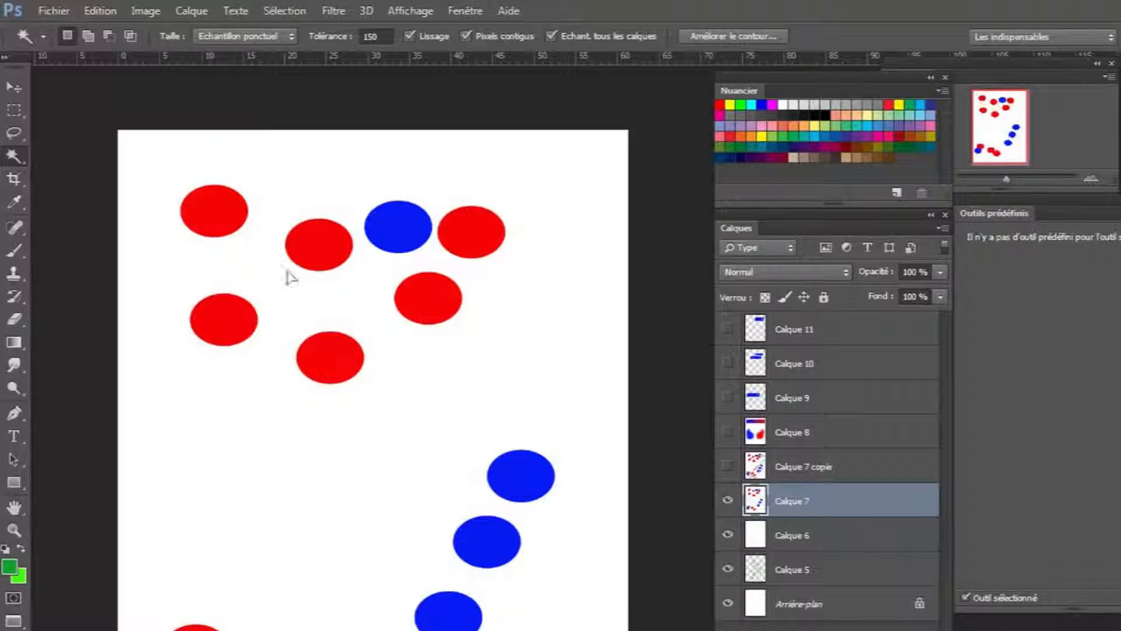
Select the red ellipse below the upper-left one and fill it with the green foreground colour
left_click(232, 331)
key("alt+BackSpace")
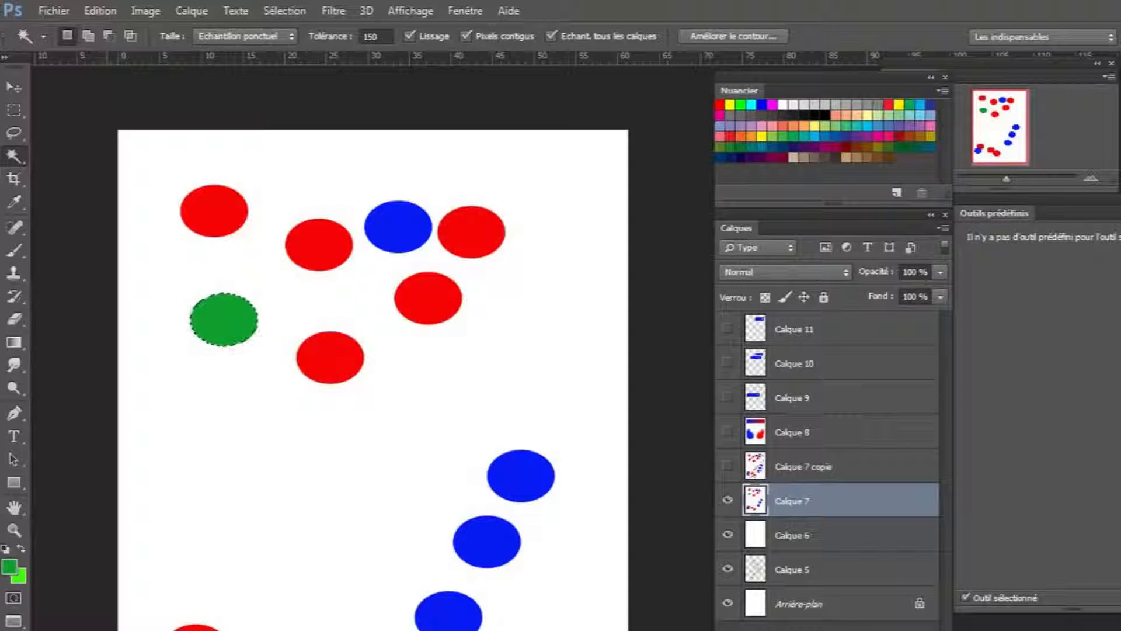
Set the background colour to light cyan, 3edbe9
left_click(21, 577)
left_click_drag(568, 540, 566, 476)
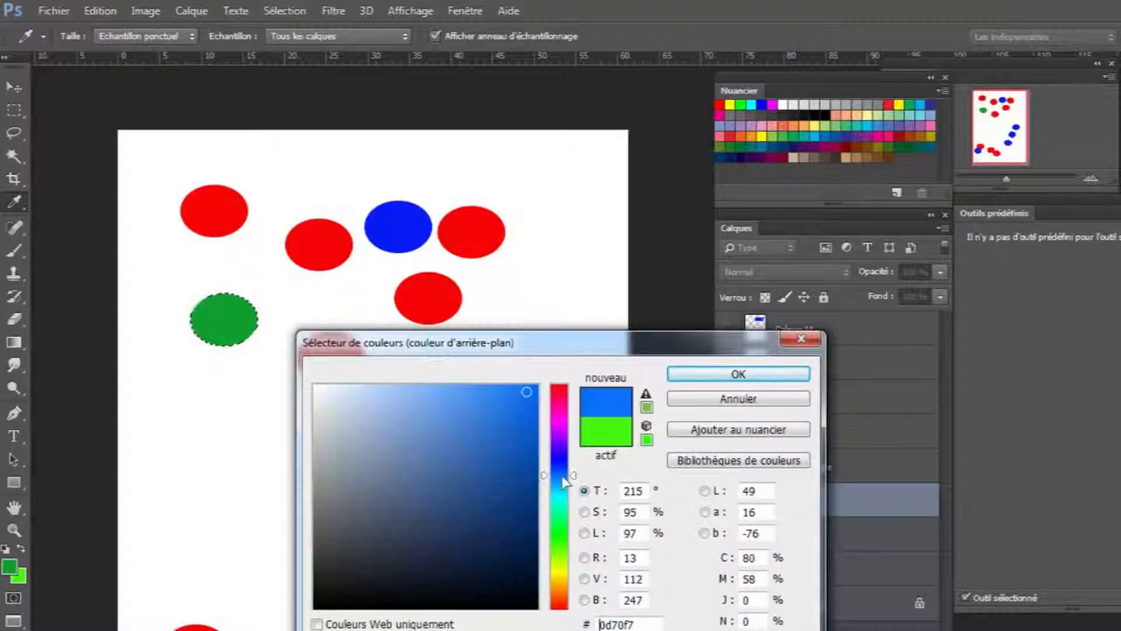
left_click(567, 494)
left_click(478, 404)
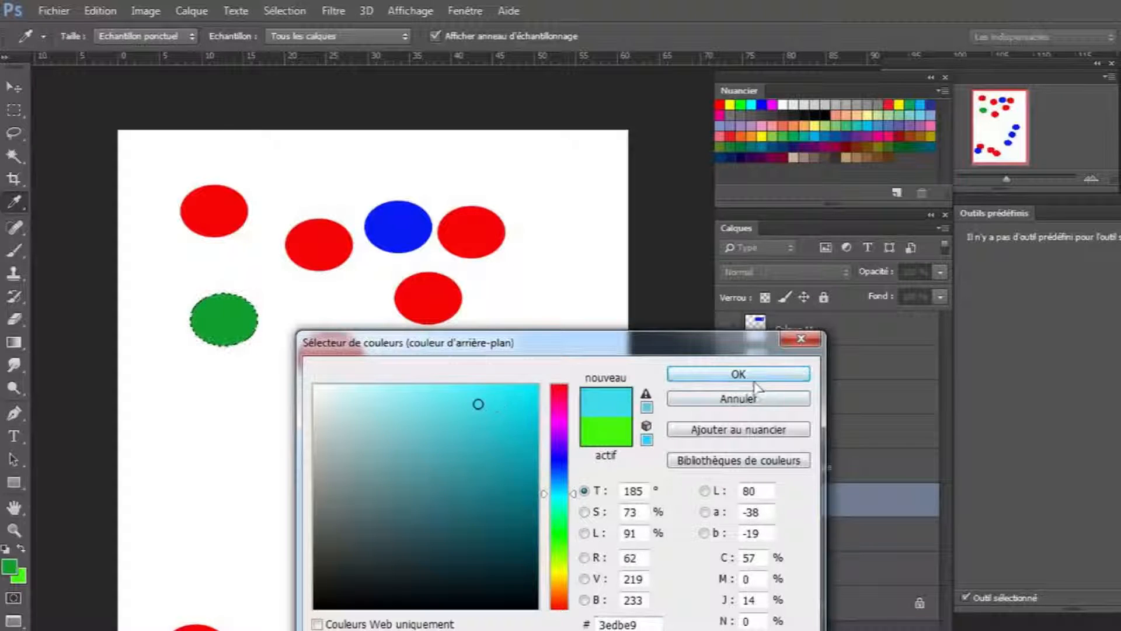
left_click(738, 375)
Use the Magic Wand to fill the lowest upper-group red ellipse cyan, the first right-hand blue ellipse green and the one below it cyan
key("w")
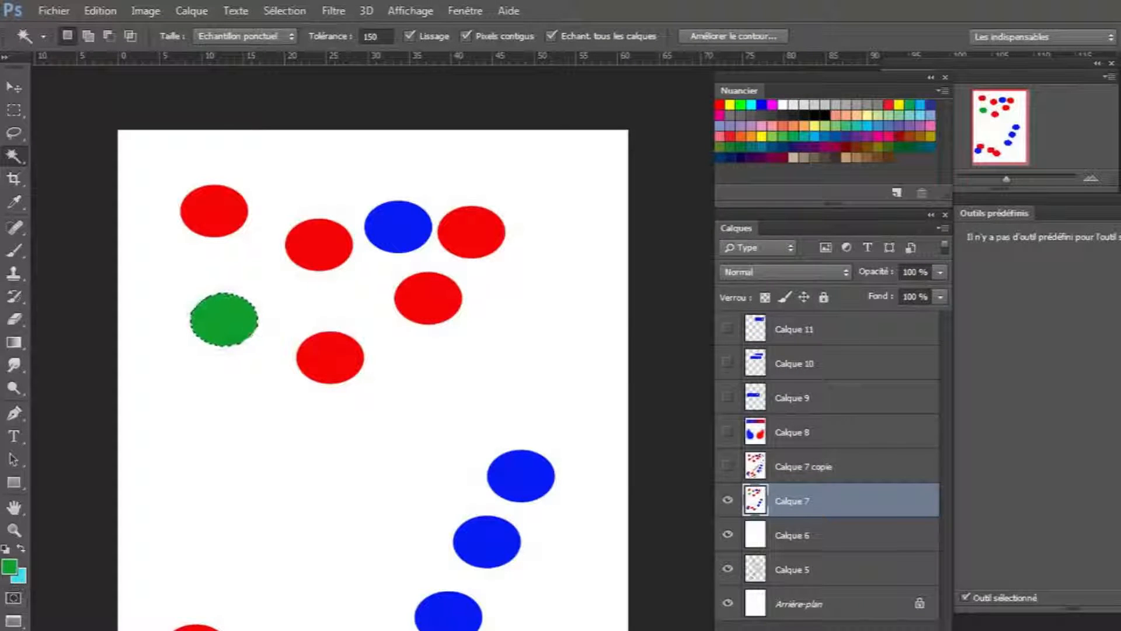
left_click(341, 359)
key("ctrl+BackSpace")
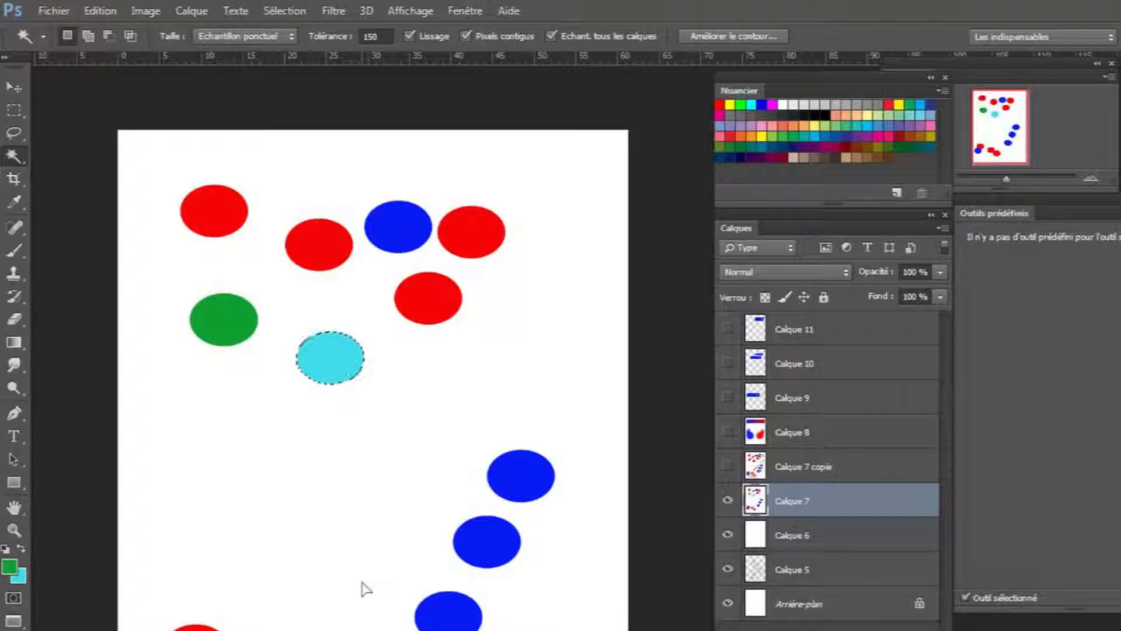
left_click(520, 475)
key("alt+BackSpace")
left_click(494, 540)
key("ctrl+BackSpace")
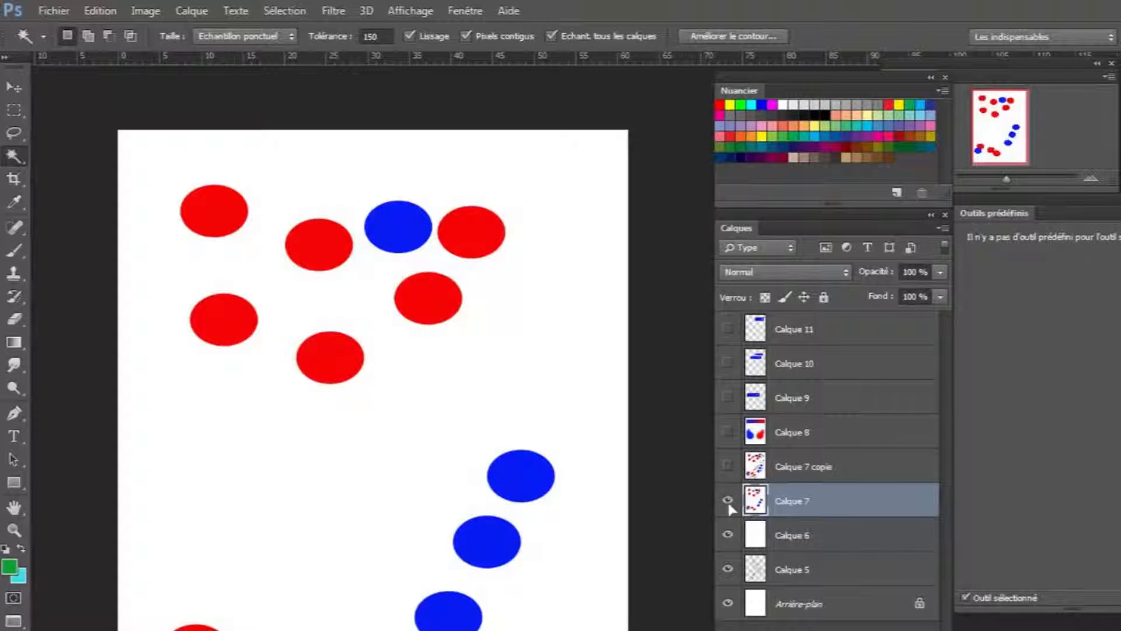
Show and activate Calque 7 copie in place of Calque 7, and select its line-connected red ellipses with the Magic Wand
left_click(727, 465)
left_click(754, 466)
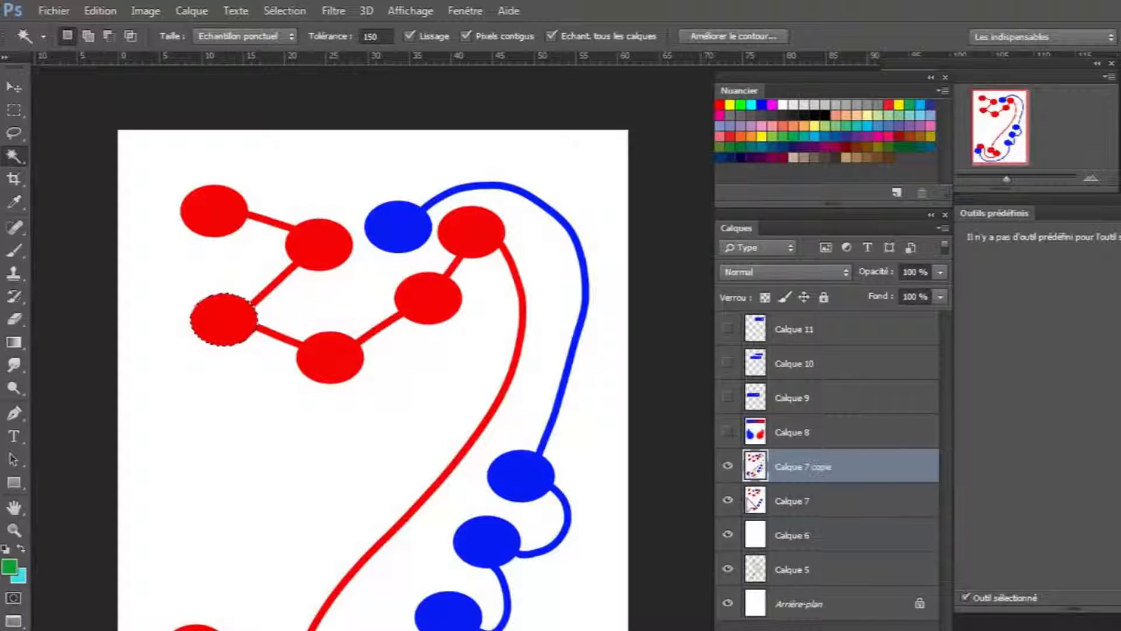
left_click(727, 500)
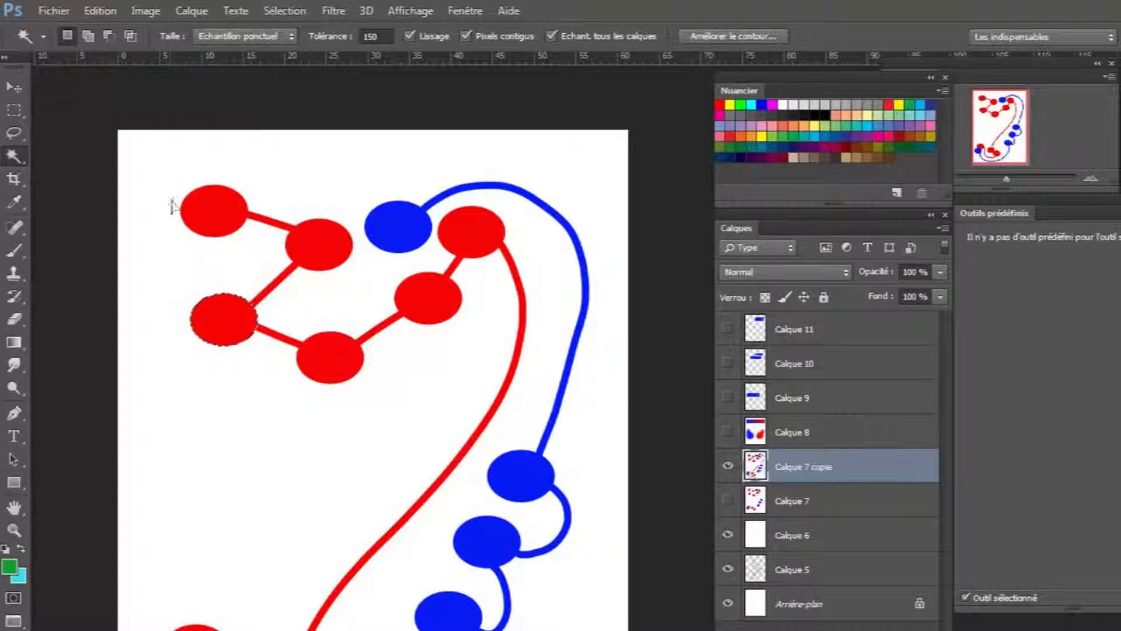
key("ctrl+d")
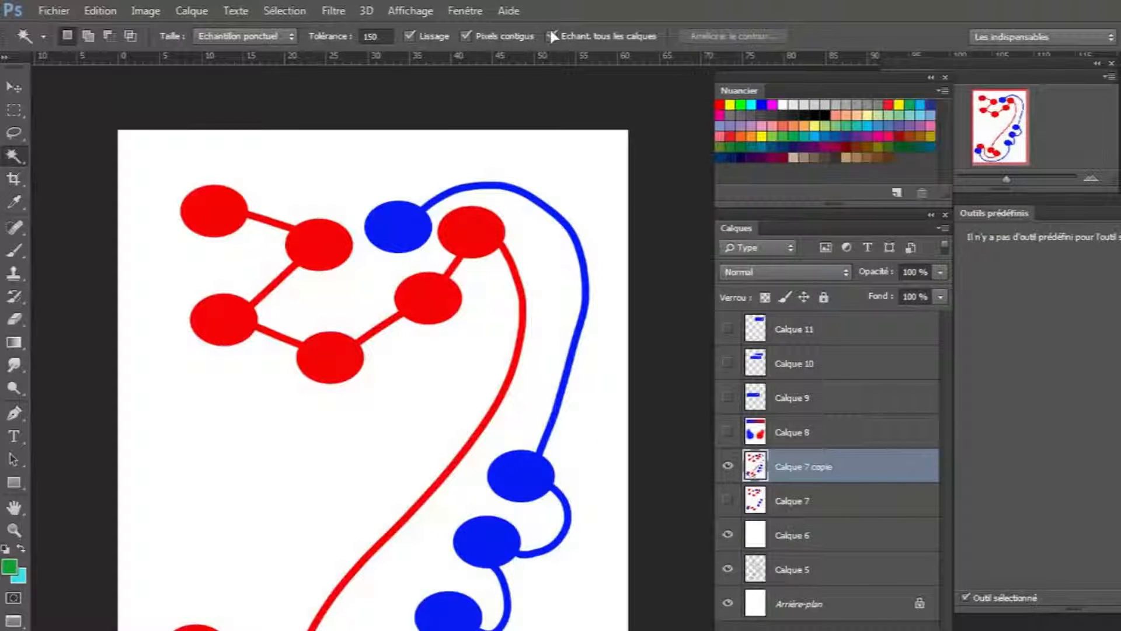
left_click(232, 204)
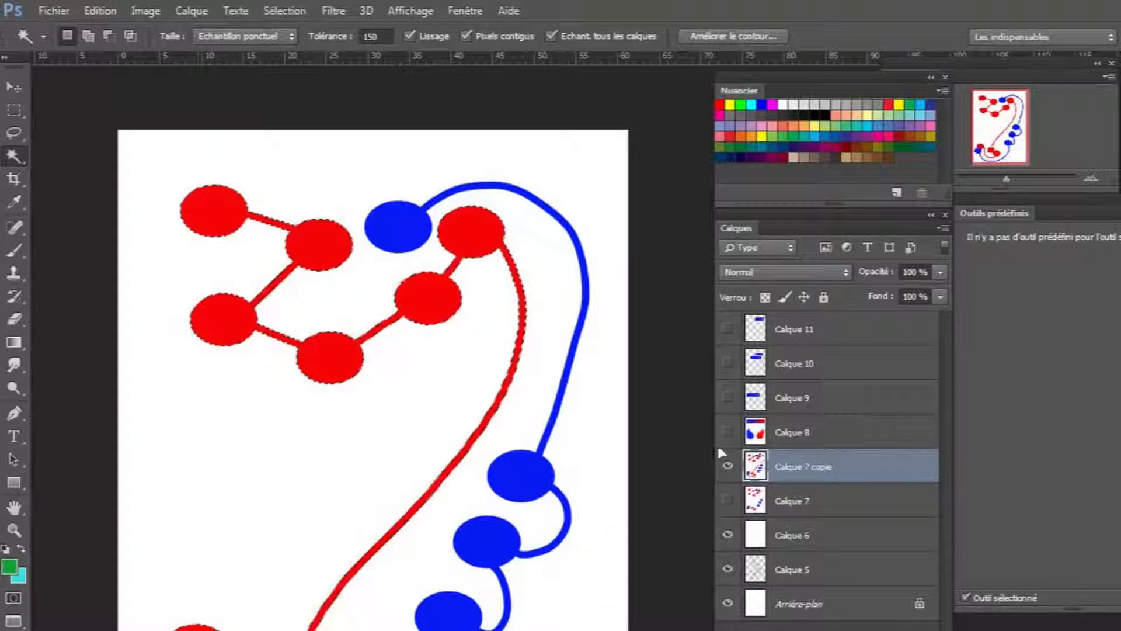
Hide Calque 7 copie, show and activate Calque 7 again, and clear the selection
left_click(727, 466)
left_click(728, 500)
left_click(792, 500)
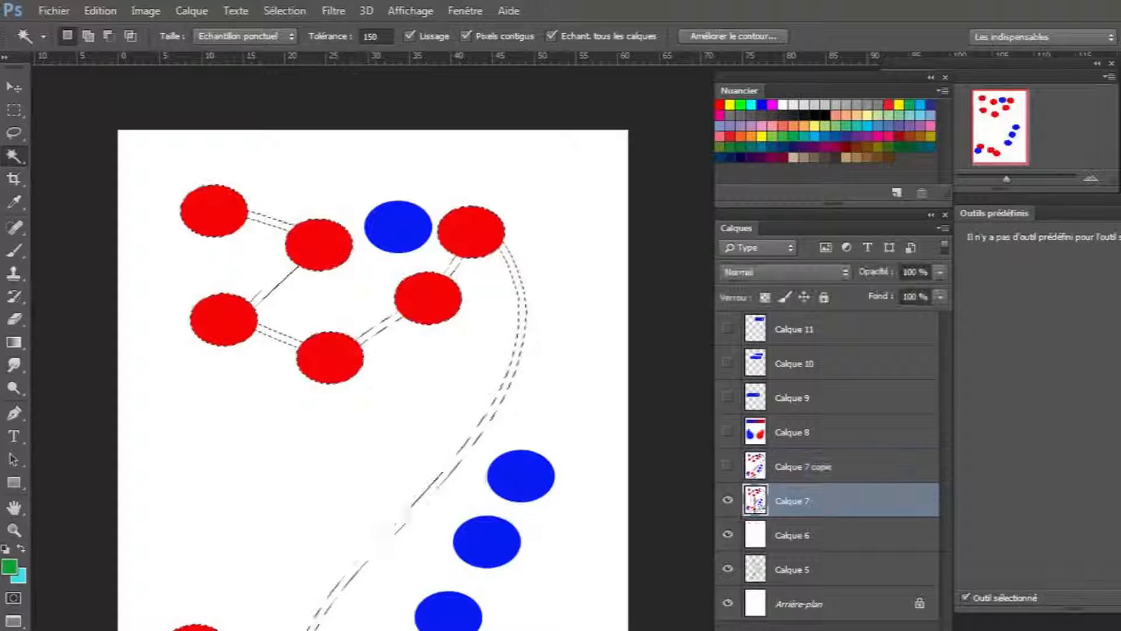
key("m")
key("ctrl+d")
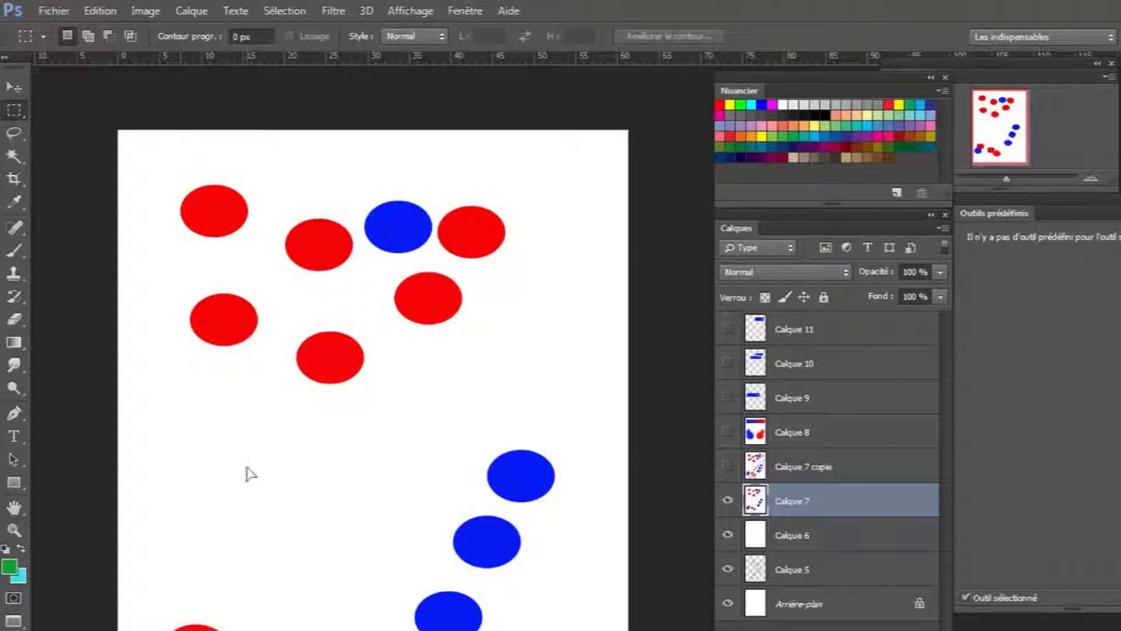
With Pixels contigus turned off, use the Magic Wand to select all red ellipses of Calque 7, then all blue ones
key("w")
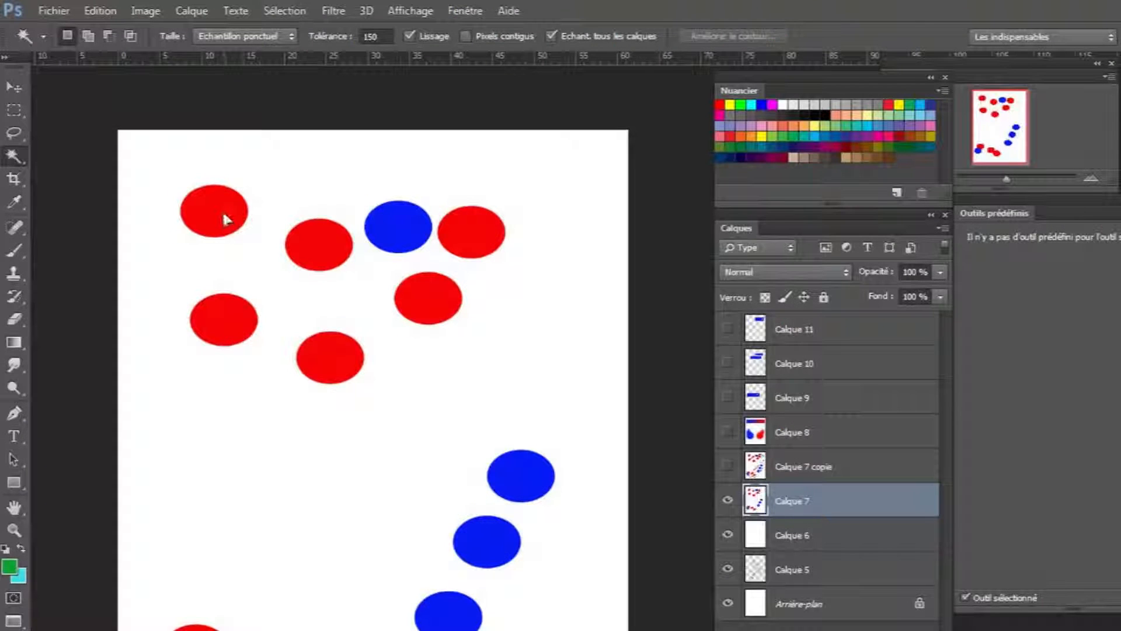
left_click(222, 209)
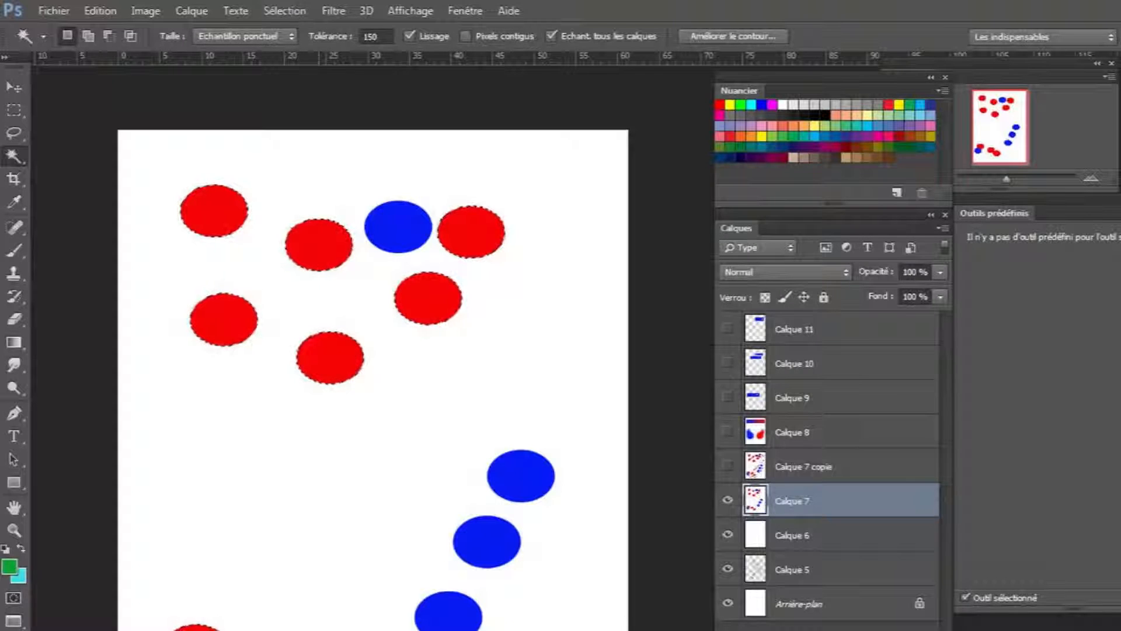
left_click(404, 221)
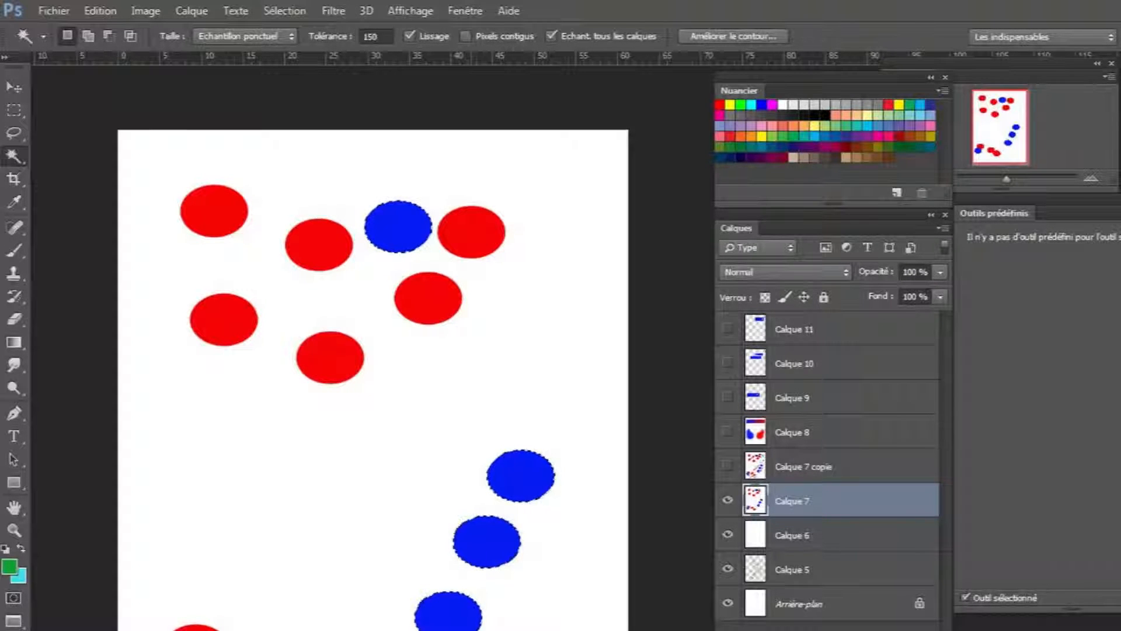
key("ctrl+d")
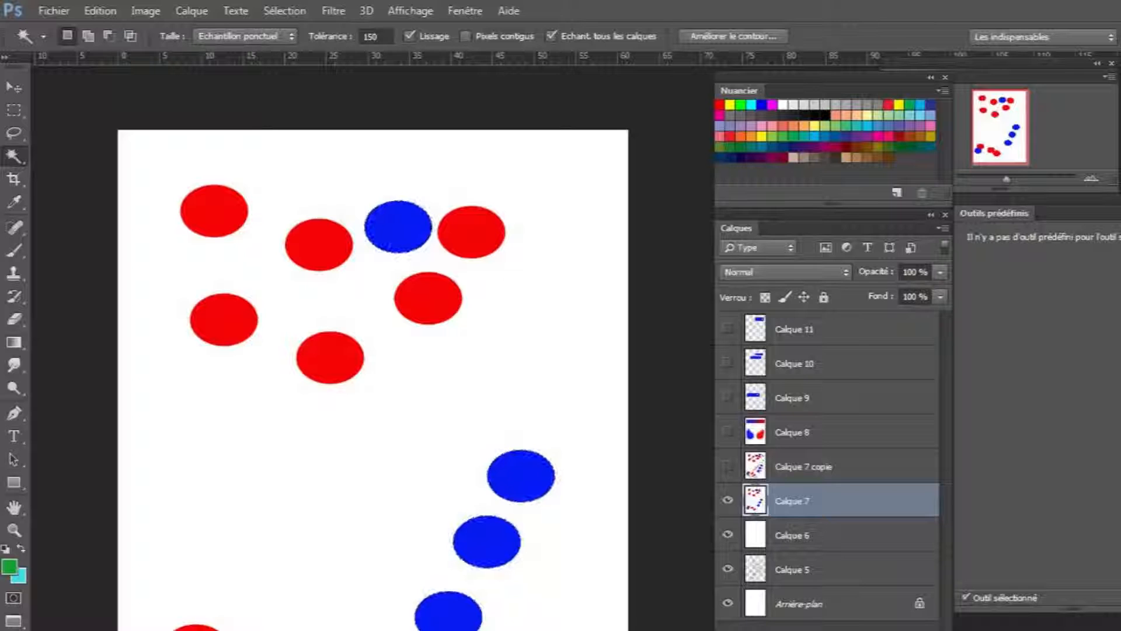
key("ctrl+shift+d")
Hide Calque 7, clear the selection, and show and activate Calque 9
left_click(728, 500)
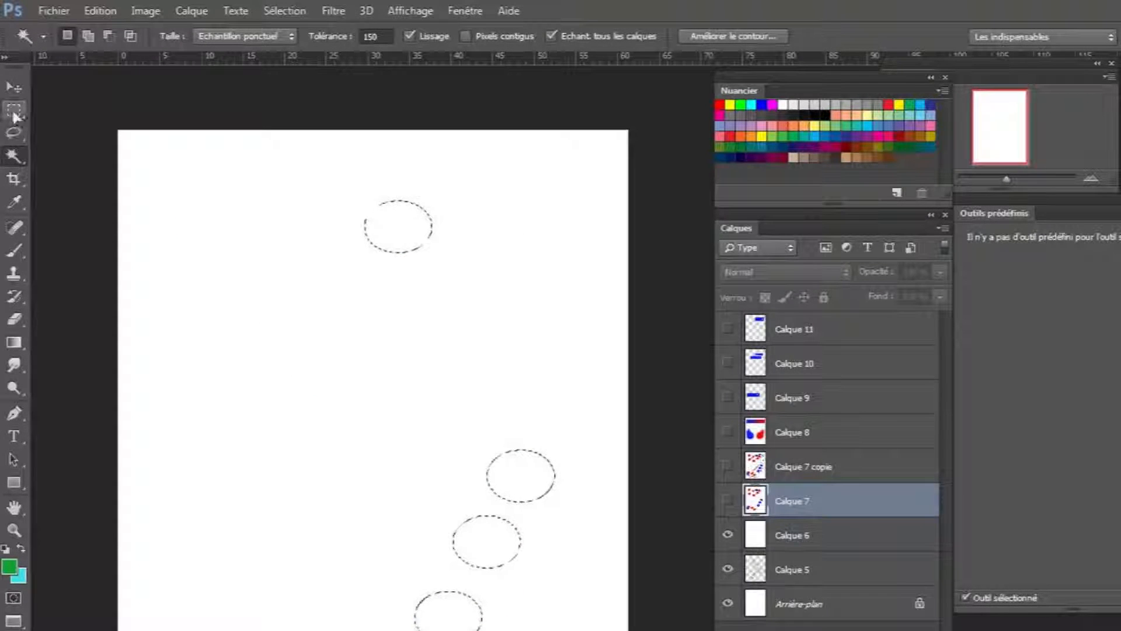
key("ctrl+d")
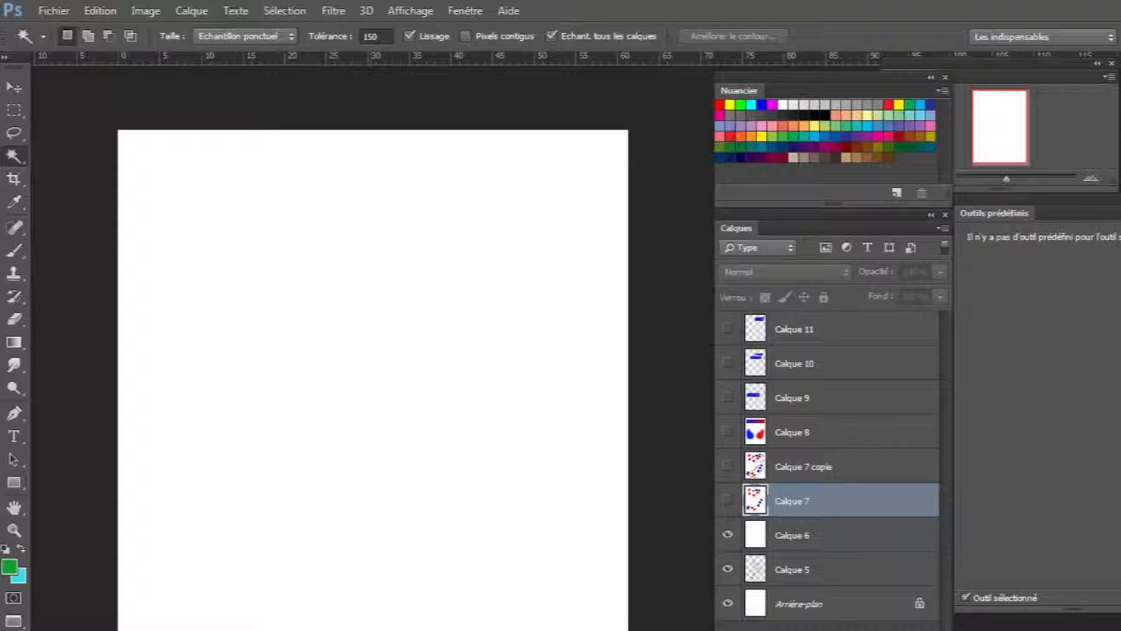
left_click(727, 398)
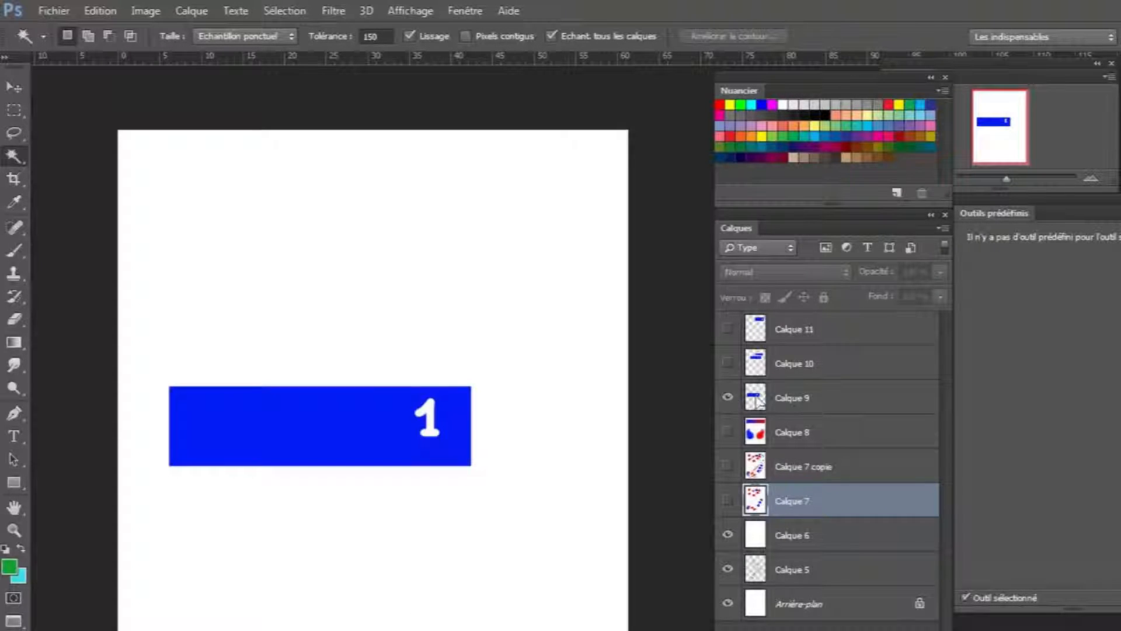
left_click(766, 404)
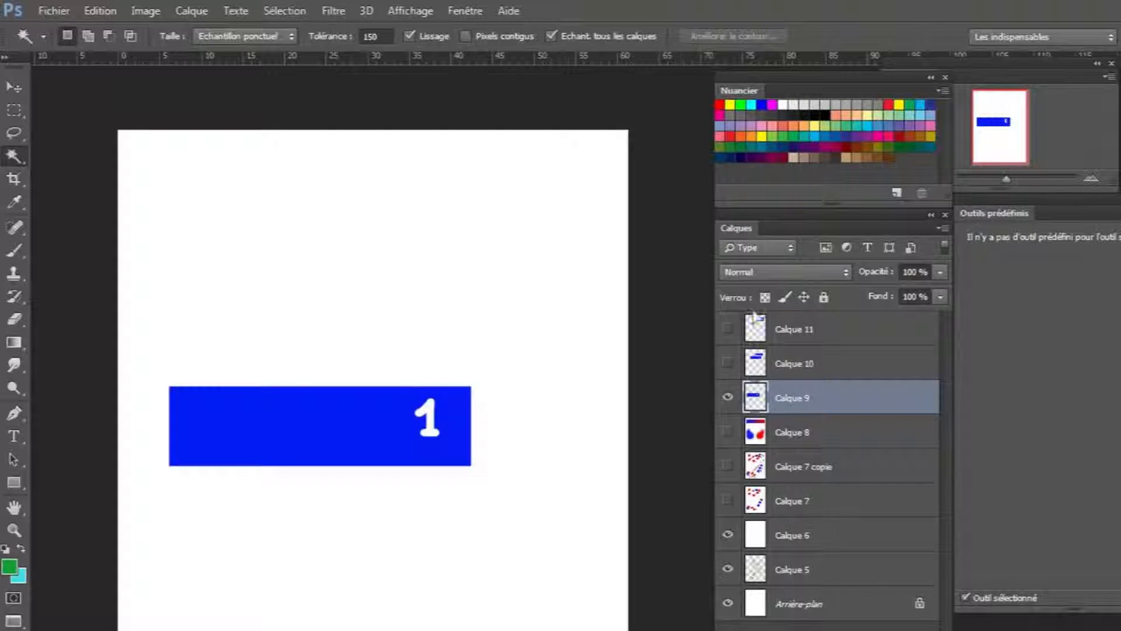
Show and activate Calque 10, and delete its unnumbered upper blue rectangle using a rectangular marquee selection
left_click(727, 362)
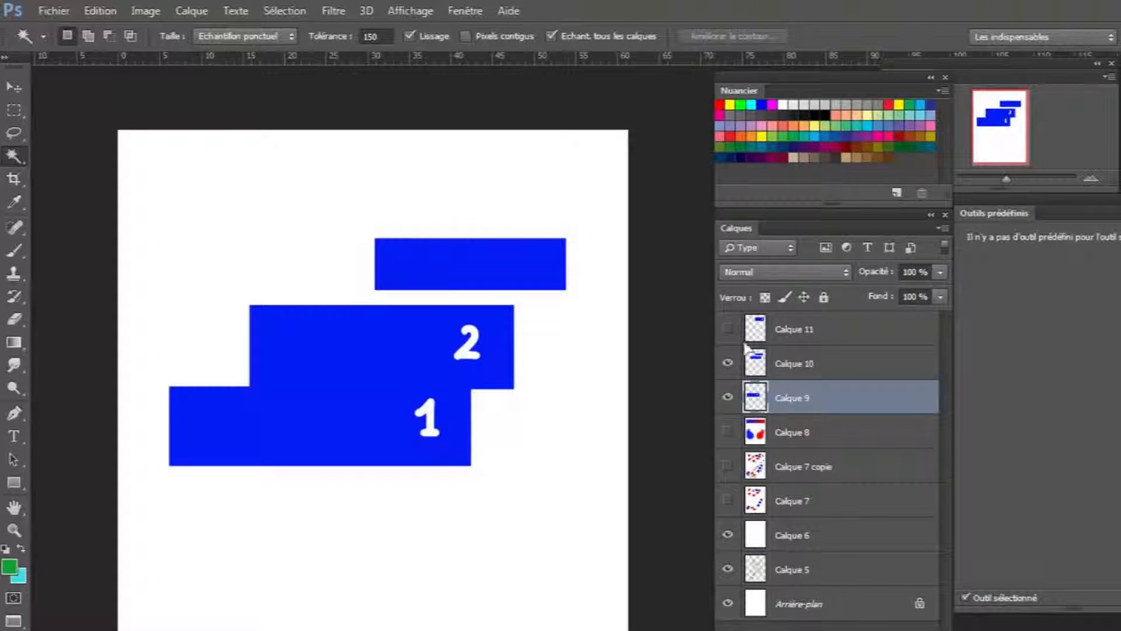
left_click(762, 358)
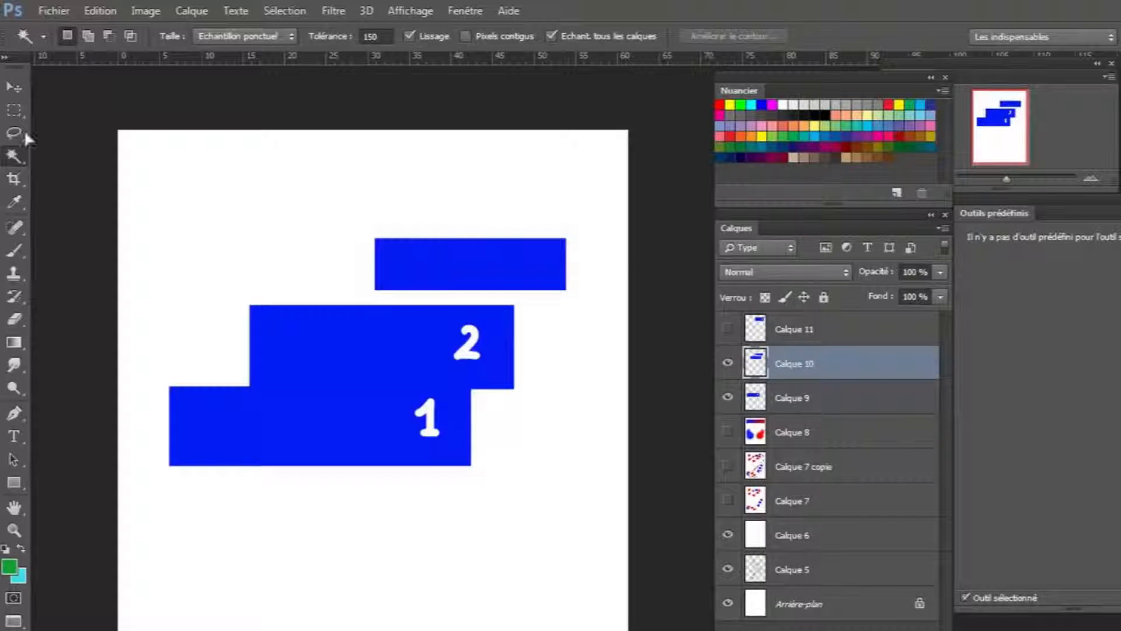
left_click(14, 109)
left_click_drag(337, 220, 603, 292)
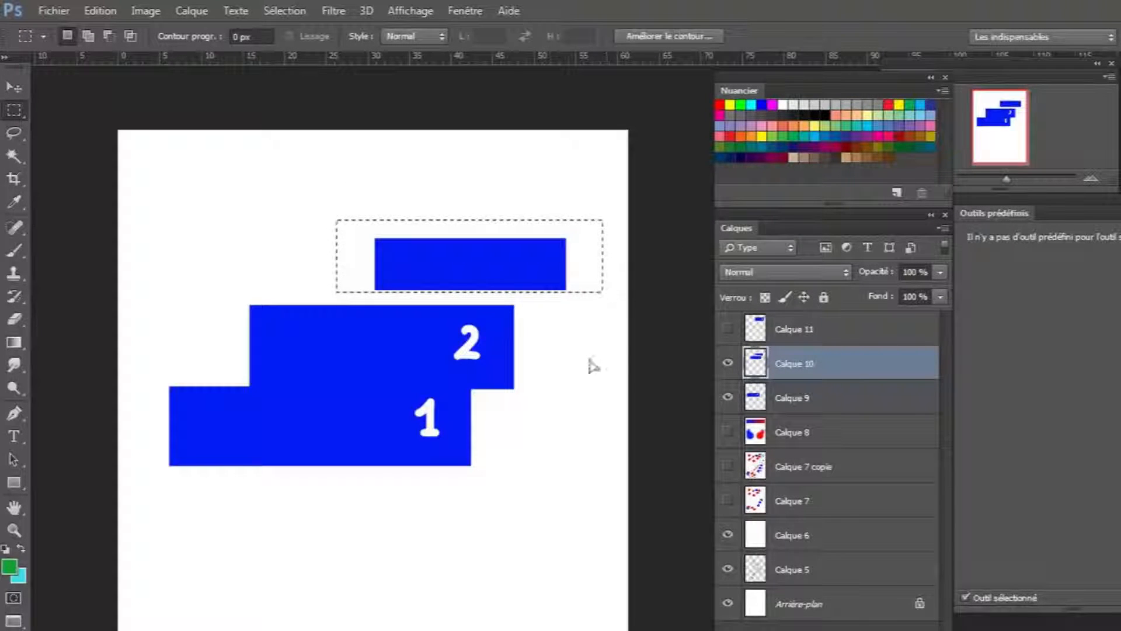
key("Delete")
key("ctrl+d")
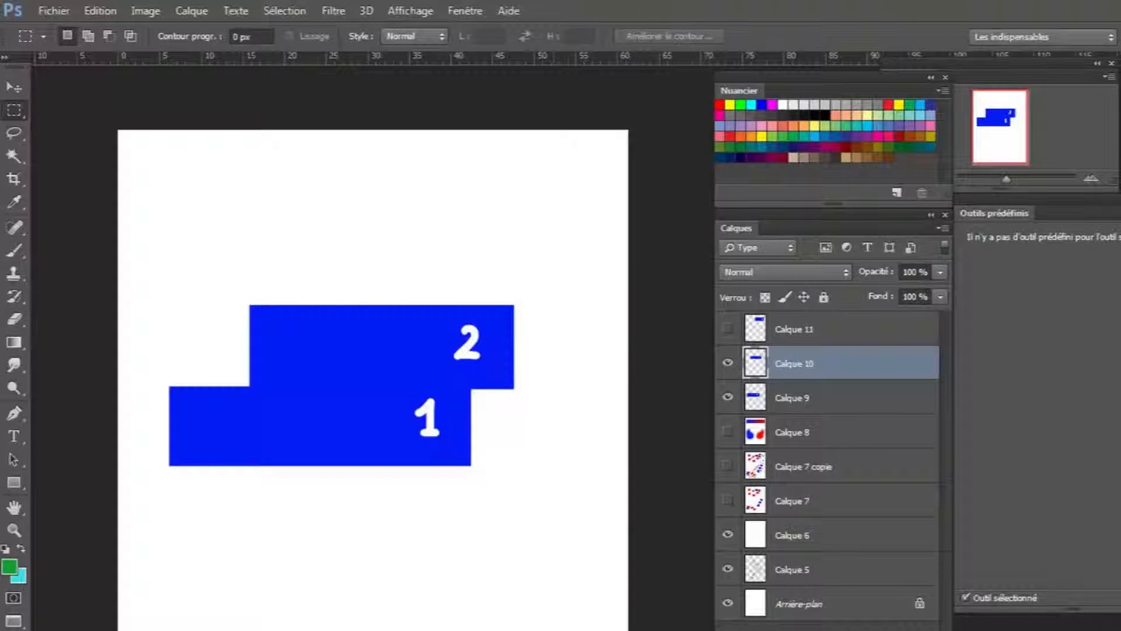
Display Calque 10, Calque 11 and Calque 9 one at a time to examine each layer's numbered rectangle
left_click(729, 397)
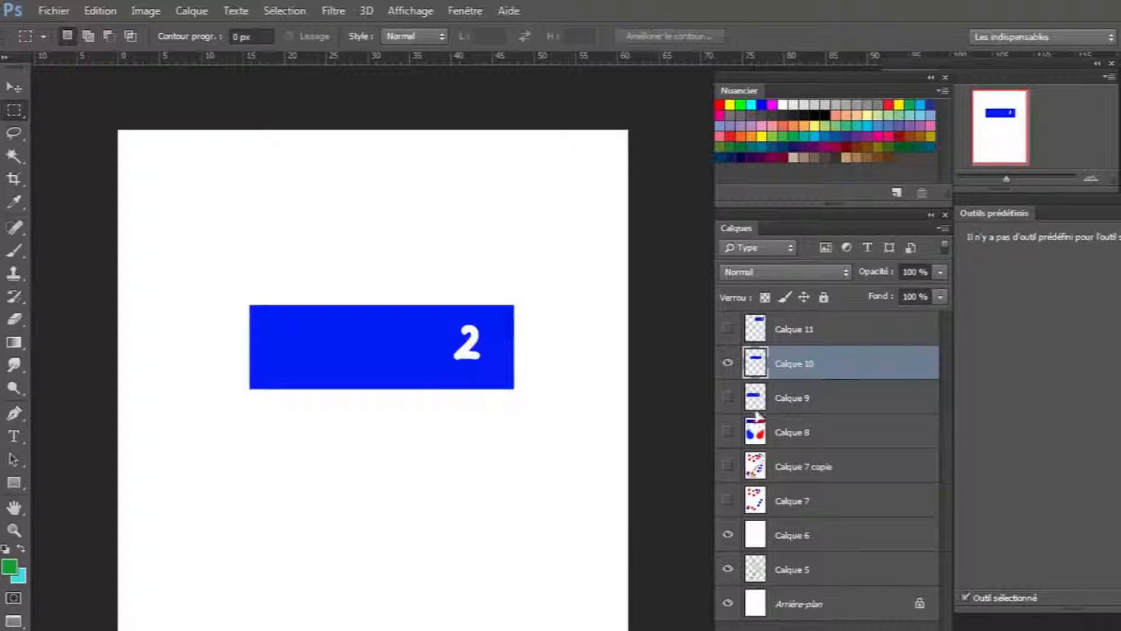
left_click(727, 362)
left_click(728, 328)
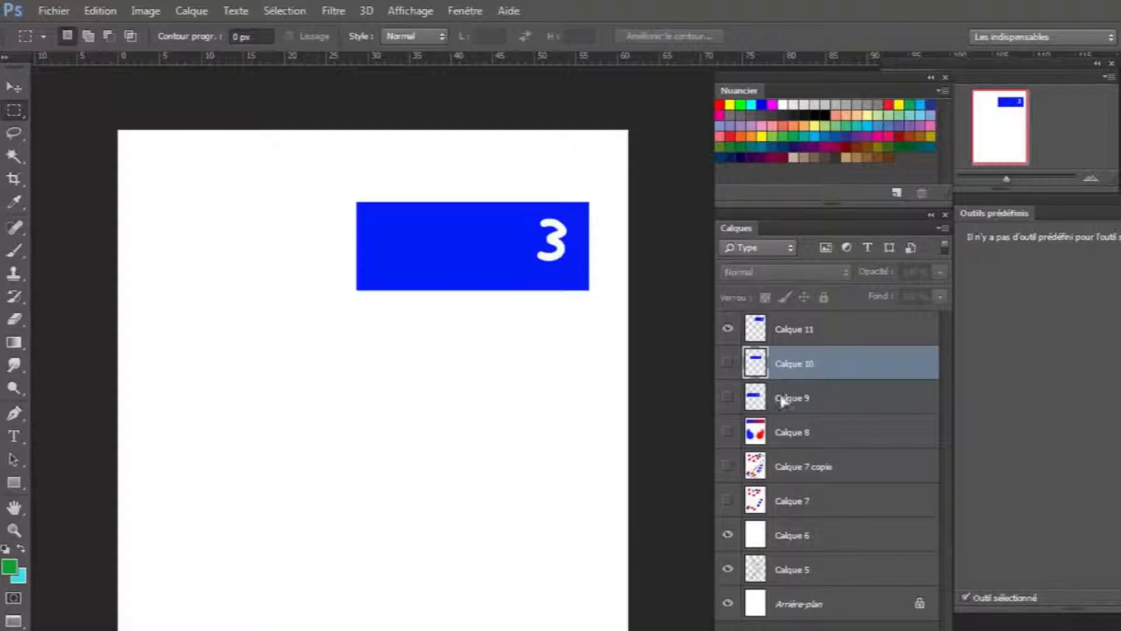
left_click(727, 328)
left_click(728, 397)
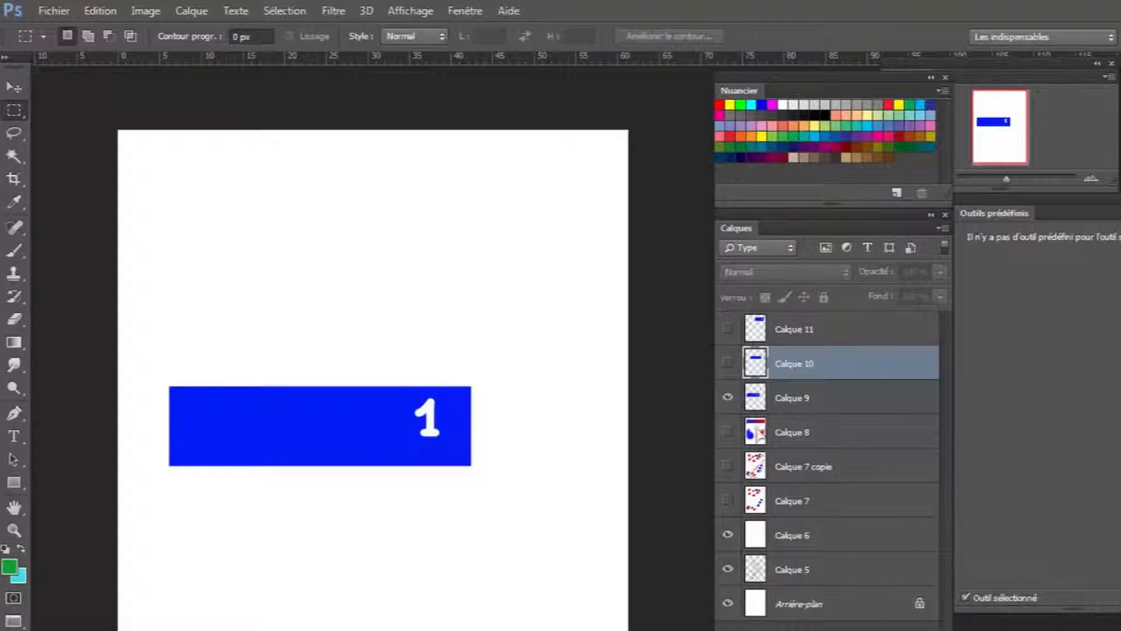
With Calques 9, 10 and 11 visible, select the blue area of Calque 9 using the Magic Wand with Echant. tous les calques turned off
left_click(728, 362)
left_click(728, 328)
left_click(759, 400)
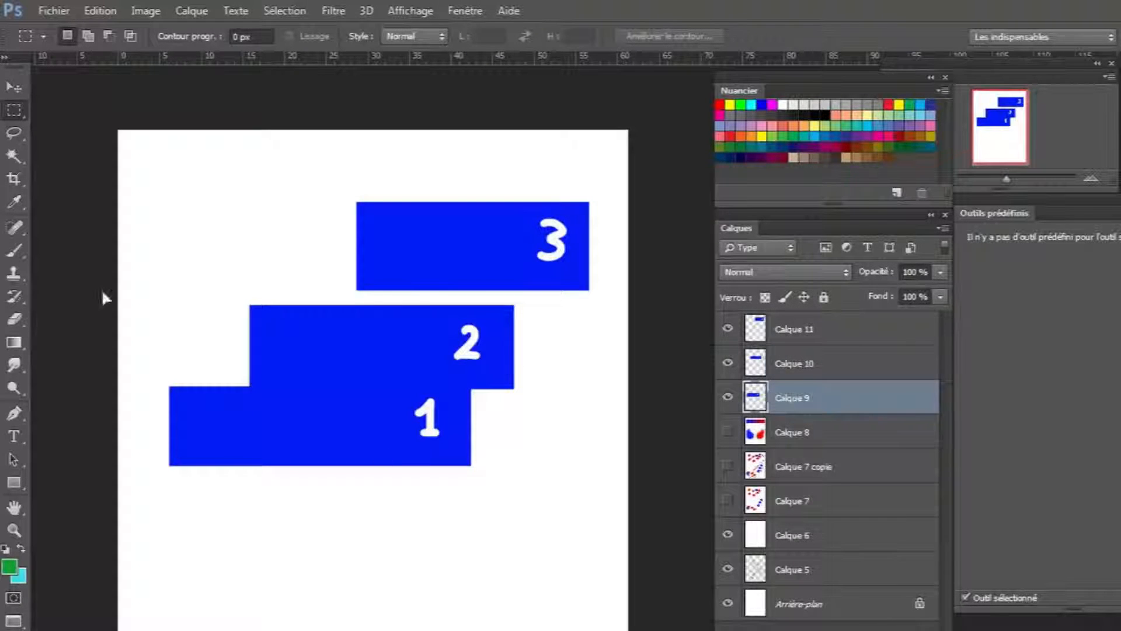
left_click(14, 156)
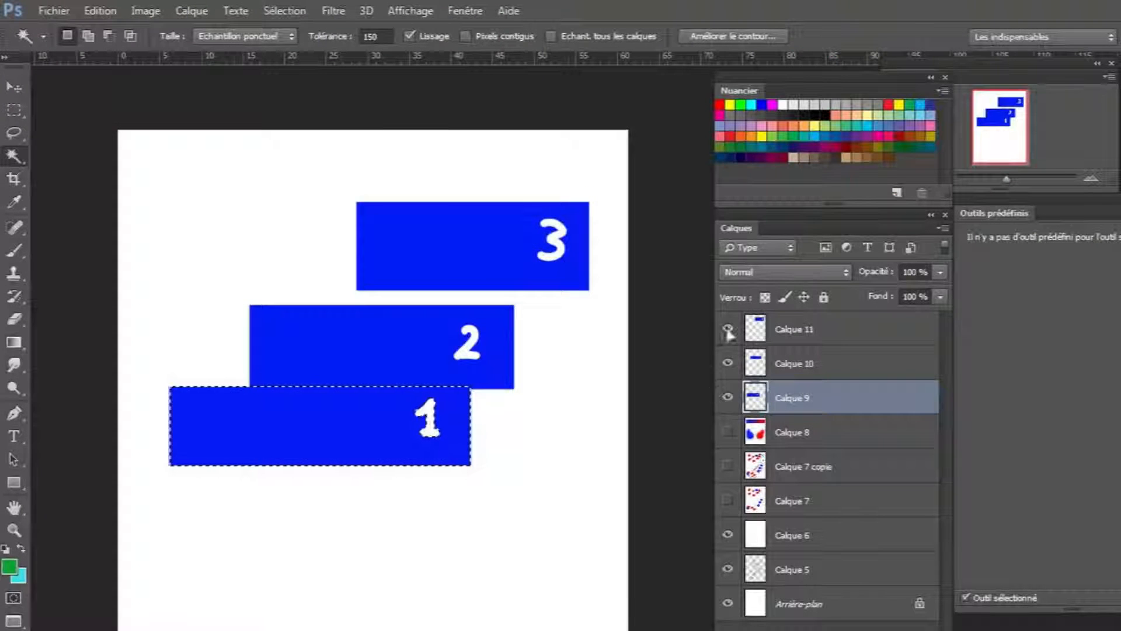
Hide Calque 11 and Calque 10 to view Calque 9's selection alone, and show both layers again
left_click(727, 329)
left_click(728, 363)
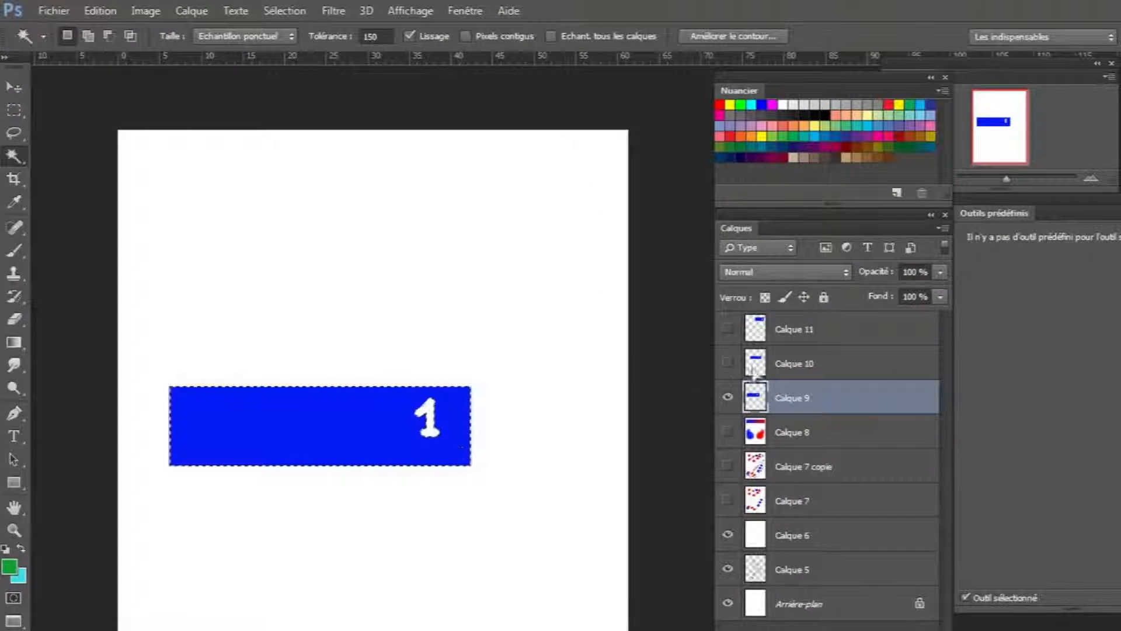
left_click(729, 362)
left_click(728, 329)
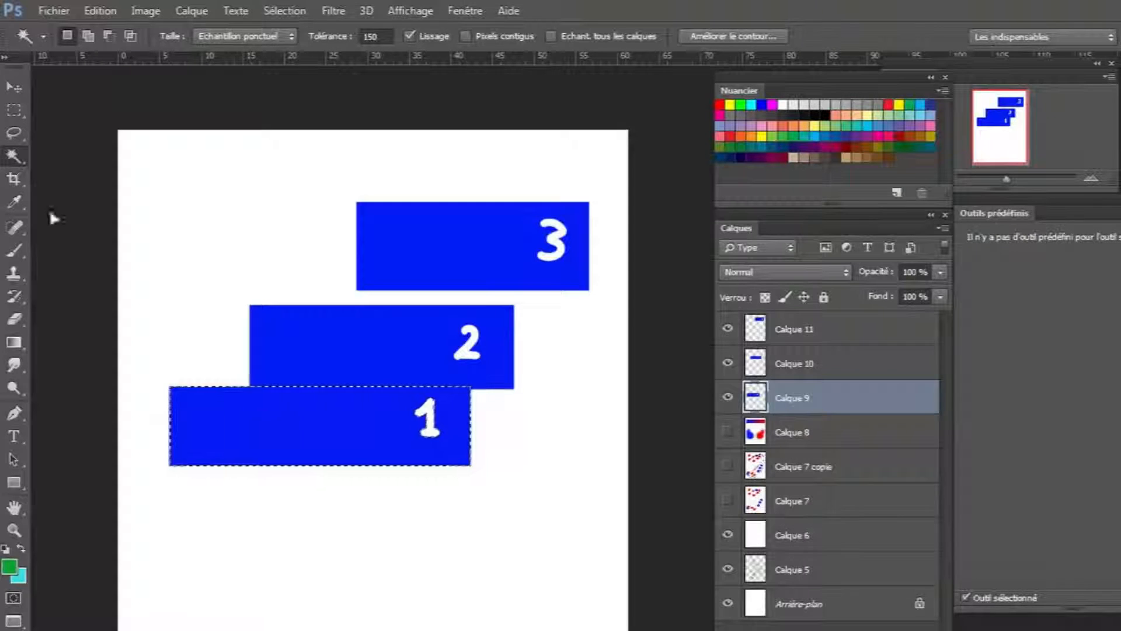
Turn on Echant. tous les calques and select the blue areas of all three rectangles using the Magic Wand
left_click(551, 36)
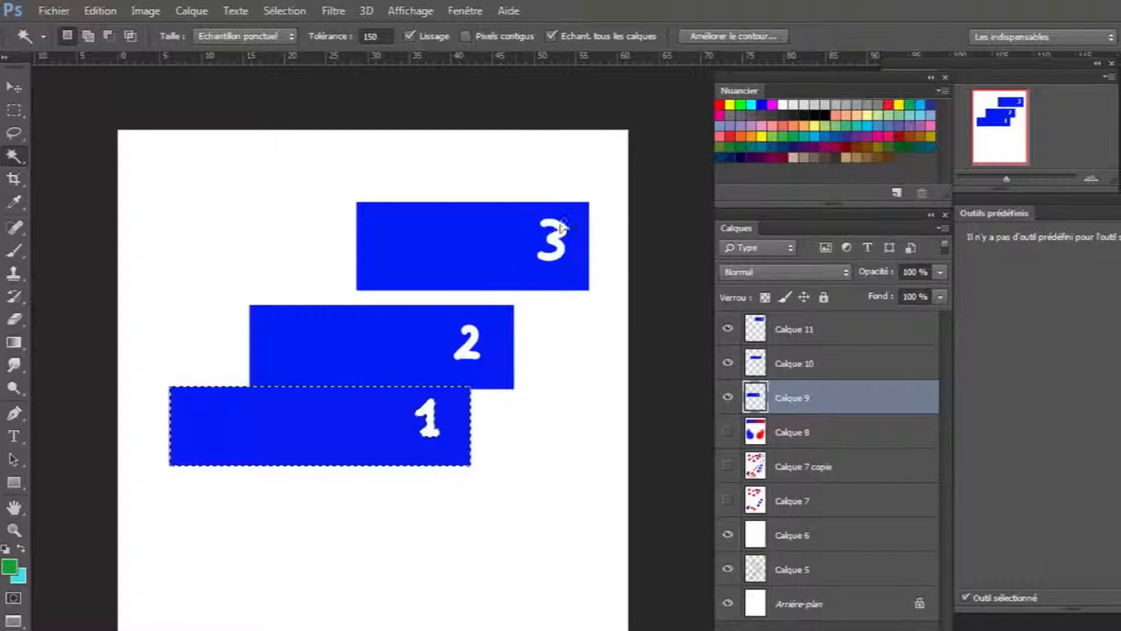
left_click(411, 350)
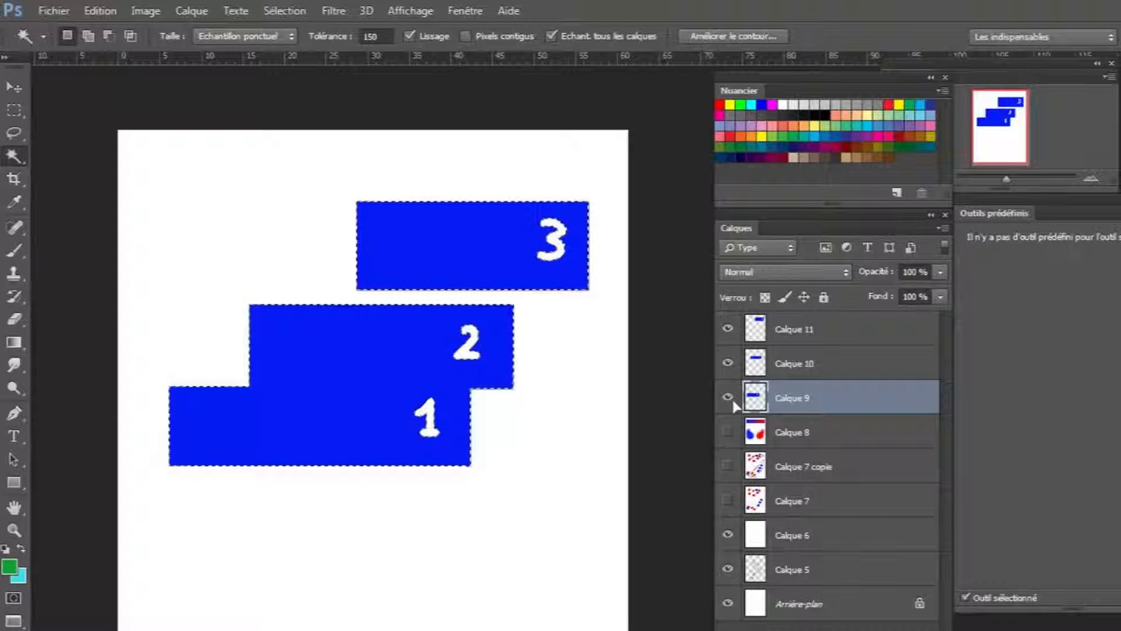
Turn on Pixels contigus, clear the selection, and select the touching blue areas starting from rectangle 1
left_click(466, 35)
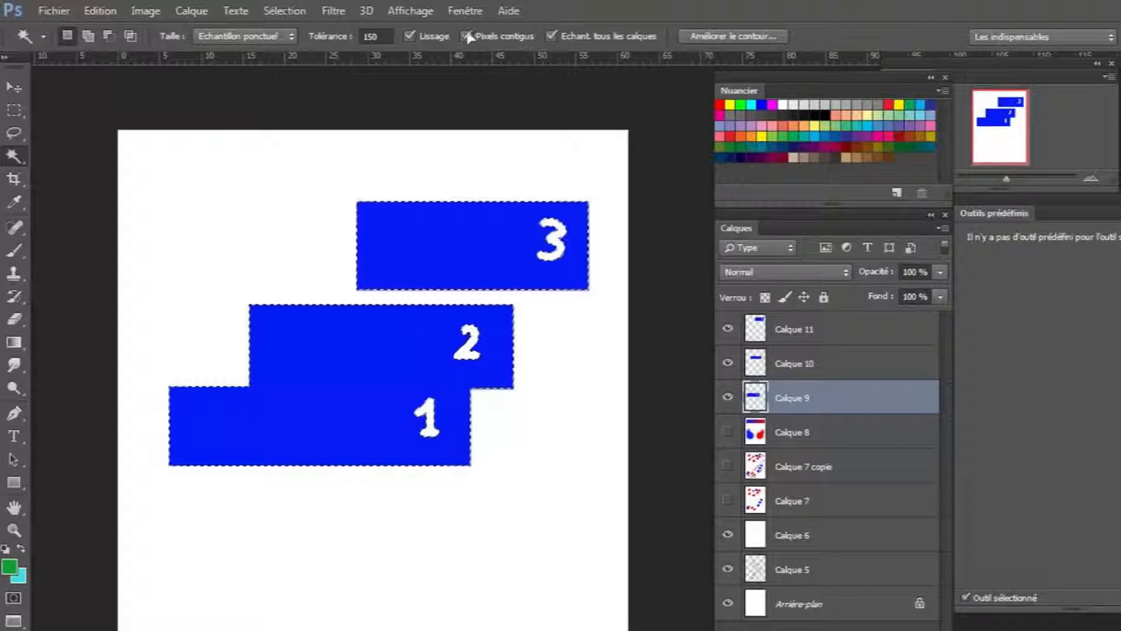
key("ctrl+d")
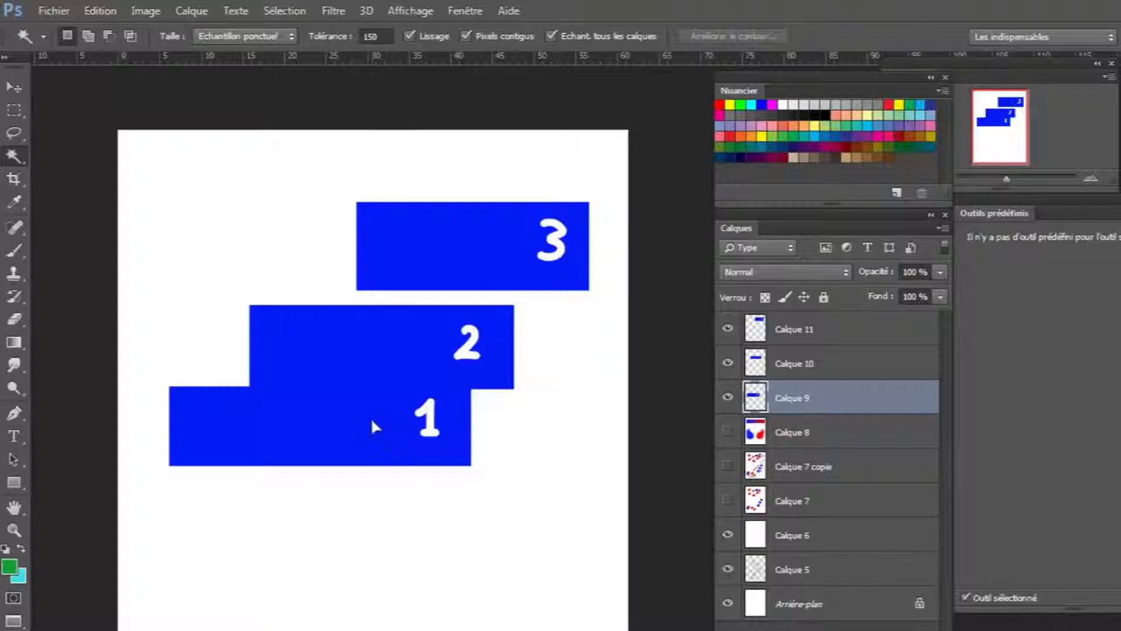
left_click(370, 417)
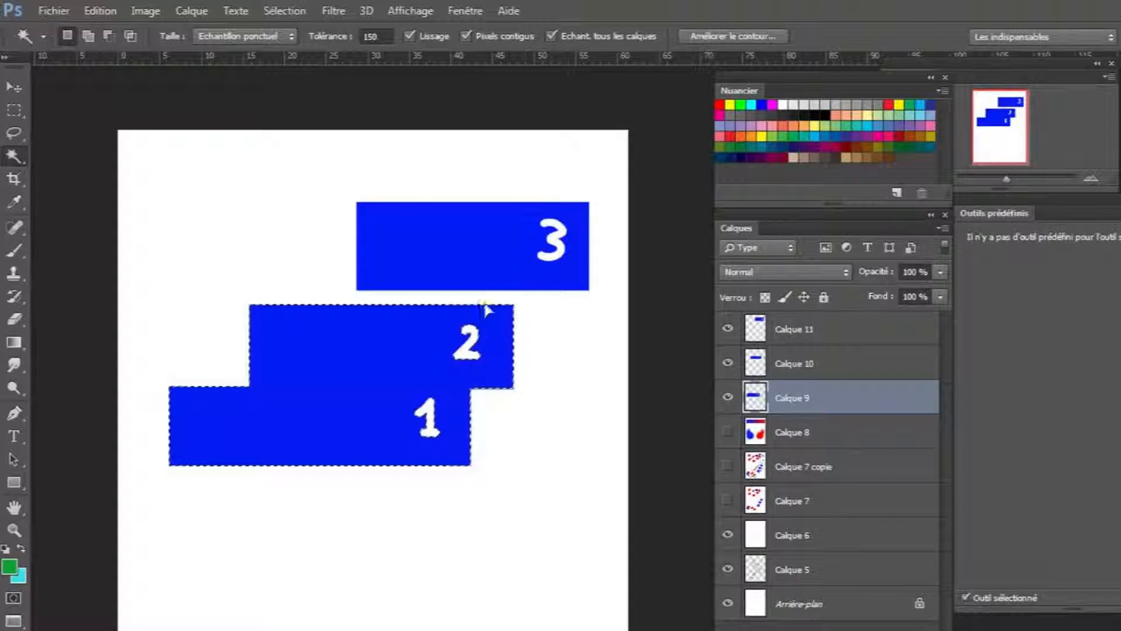
Turn off Pixels contigus, select all the blue areas from rectangle 3, and clear the selection
left_click(467, 37)
left_click(488, 257)
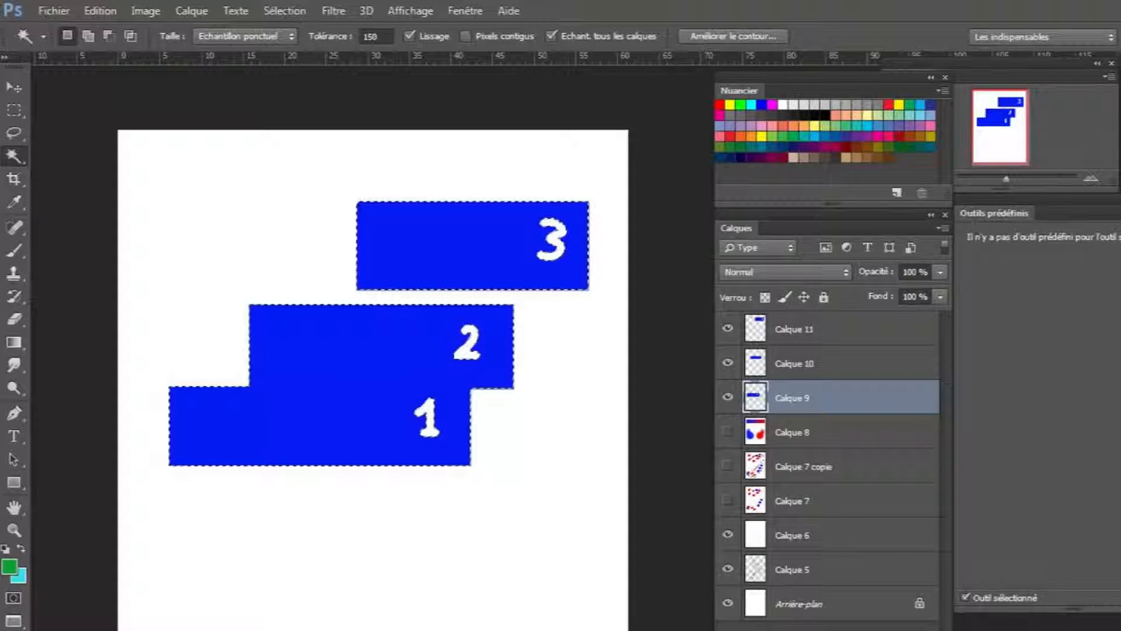
key("ctrl+d")
Select Calque 9's empty area with Echant. tous les calques off, and hide Calques 10 and 11 briefly to examine the selection
left_click(794, 364)
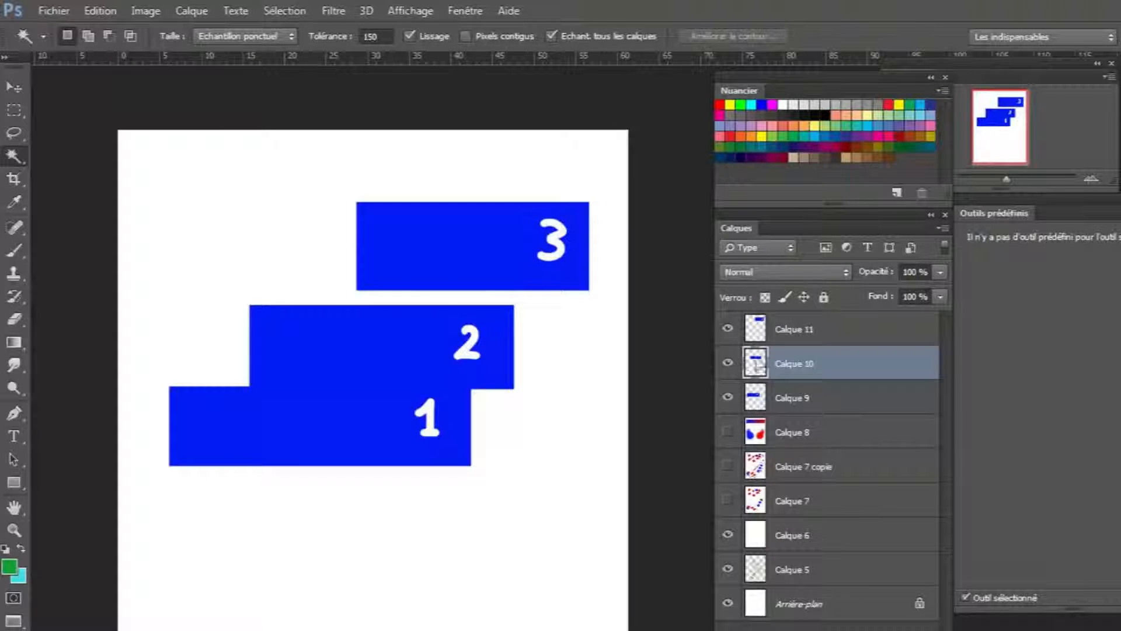
left_click(749, 409)
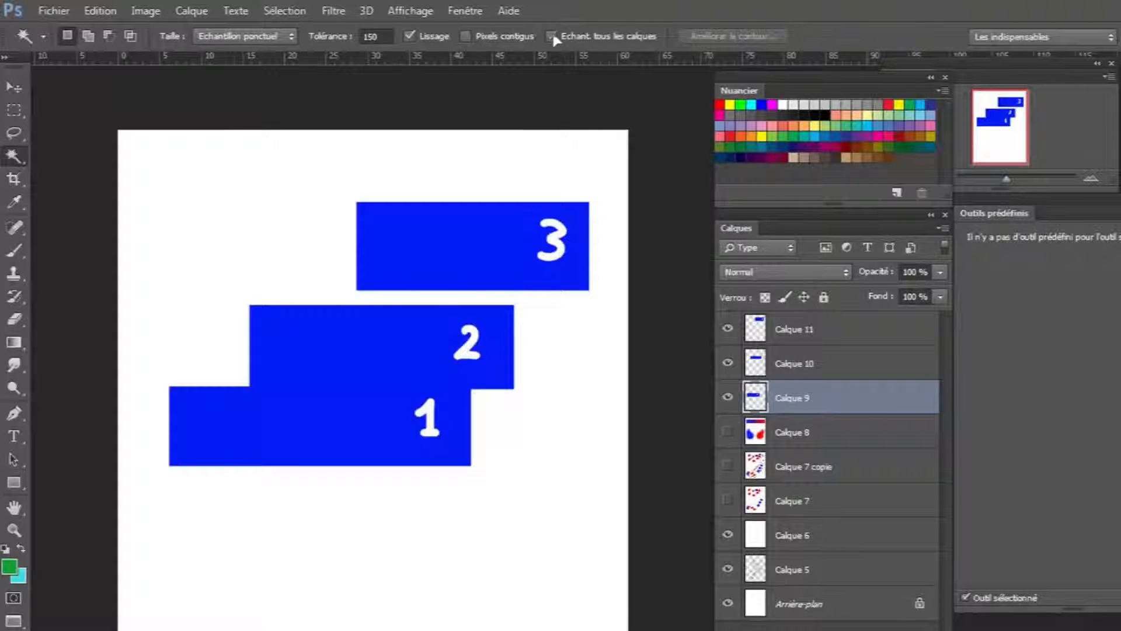
left_click(525, 477)
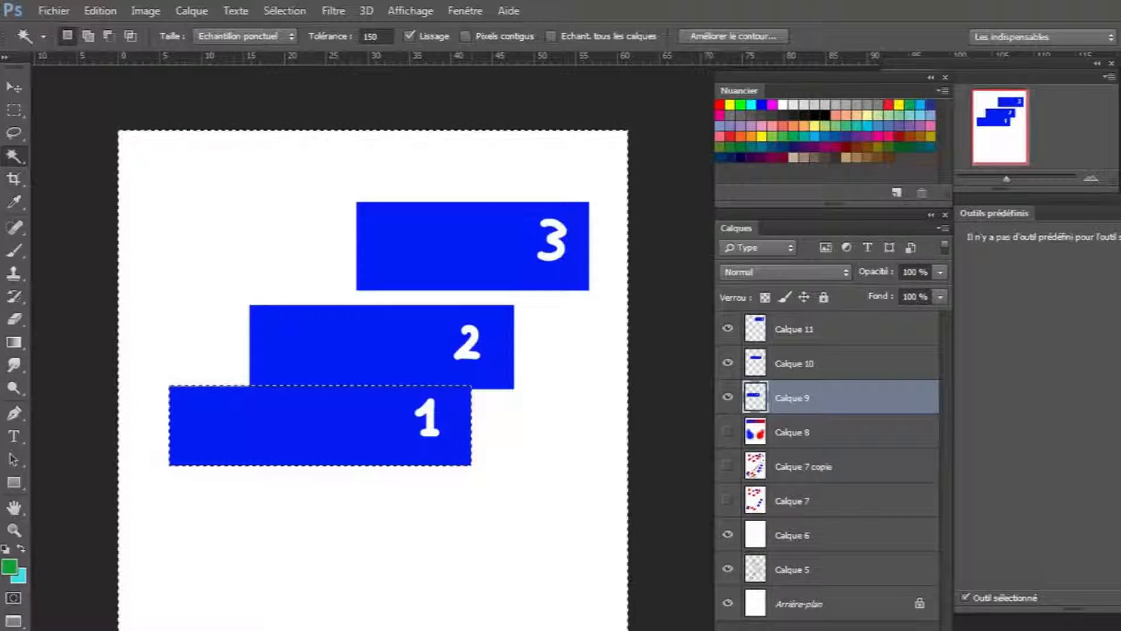
left_click_drag(728, 363, 732, 332)
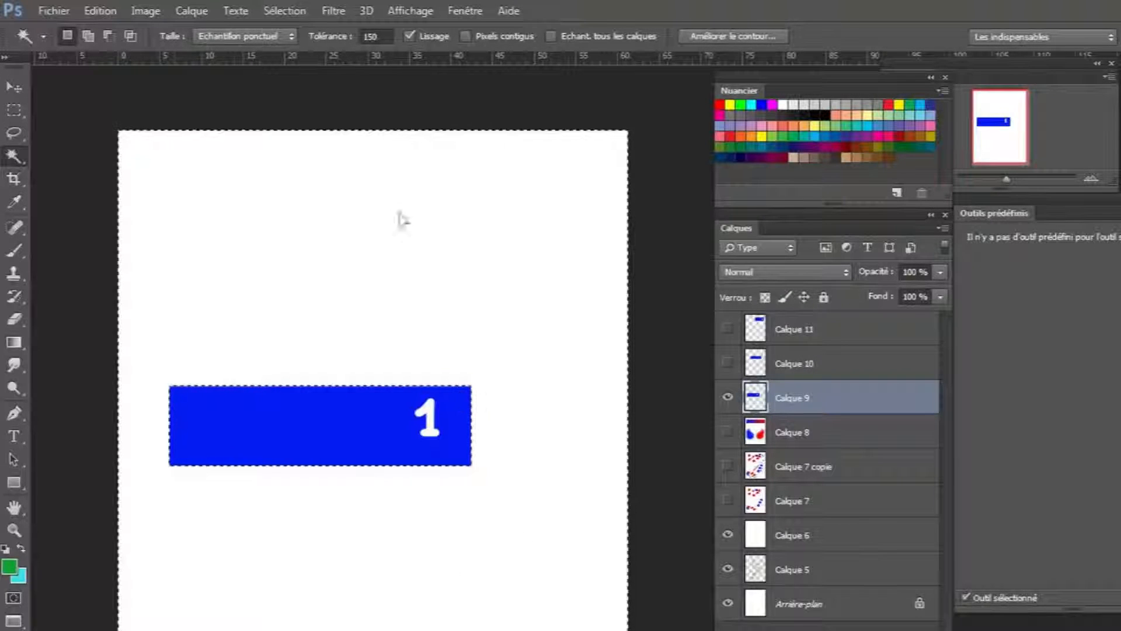
left_click_drag(727, 363, 728, 328)
Select the white areas across all layers with Echant. tous les calques on, and fill them with green on Calque 11
left_click(550, 37)
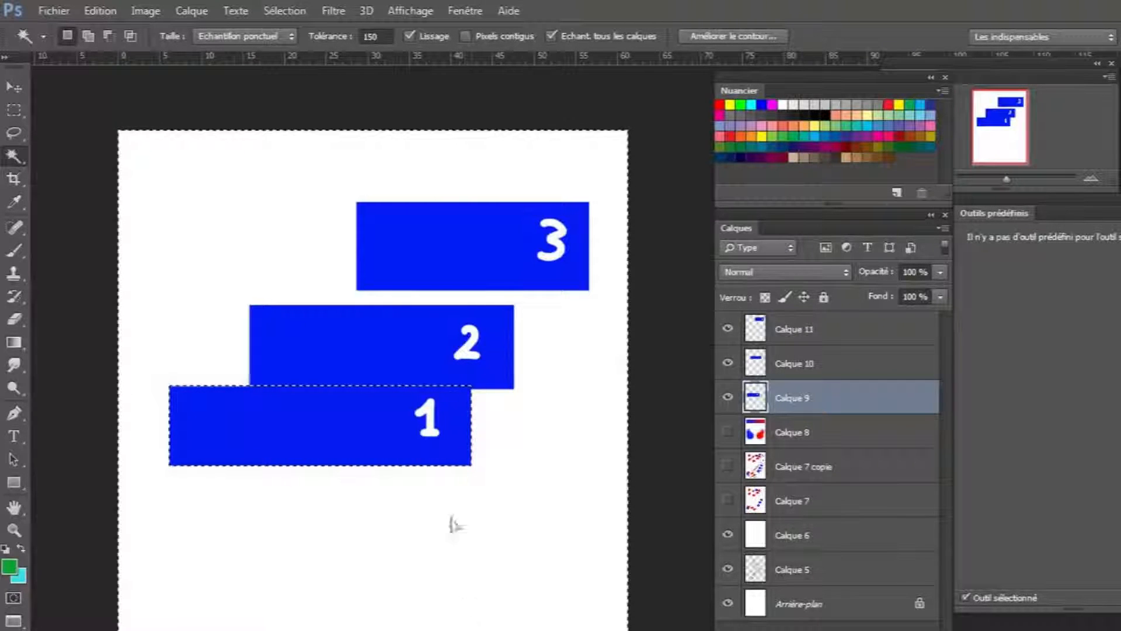
left_click(553, 467)
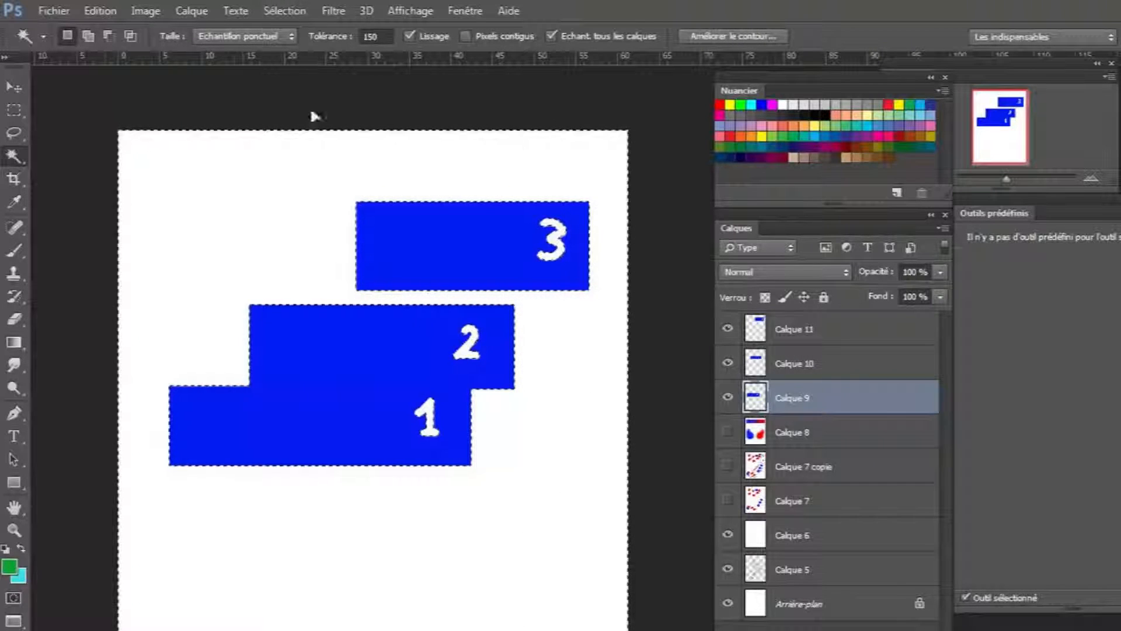
left_click(832, 330)
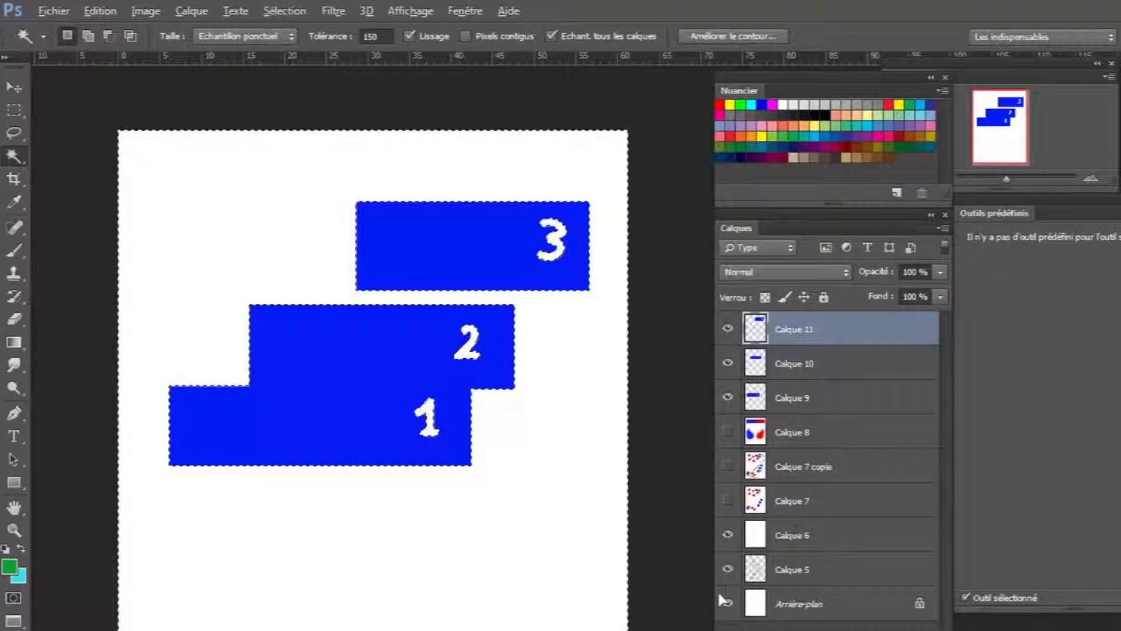
key("alt+BackSpace")
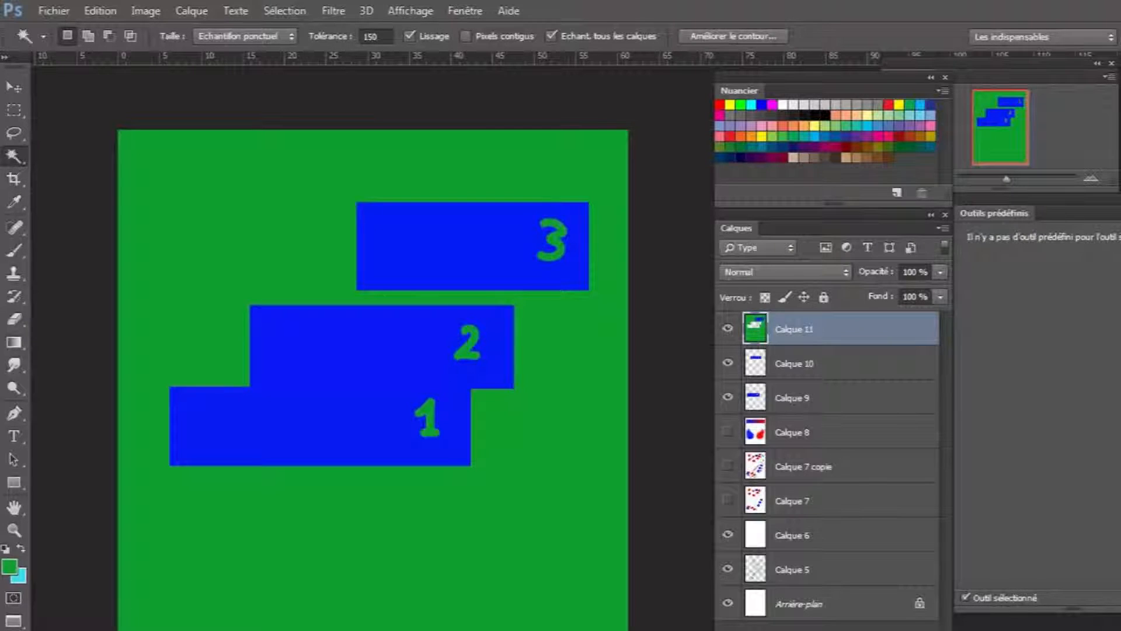
Clear the selection, hide Calques 11, 10 and 9, and show and activate Calque 8
left_click(14, 111)
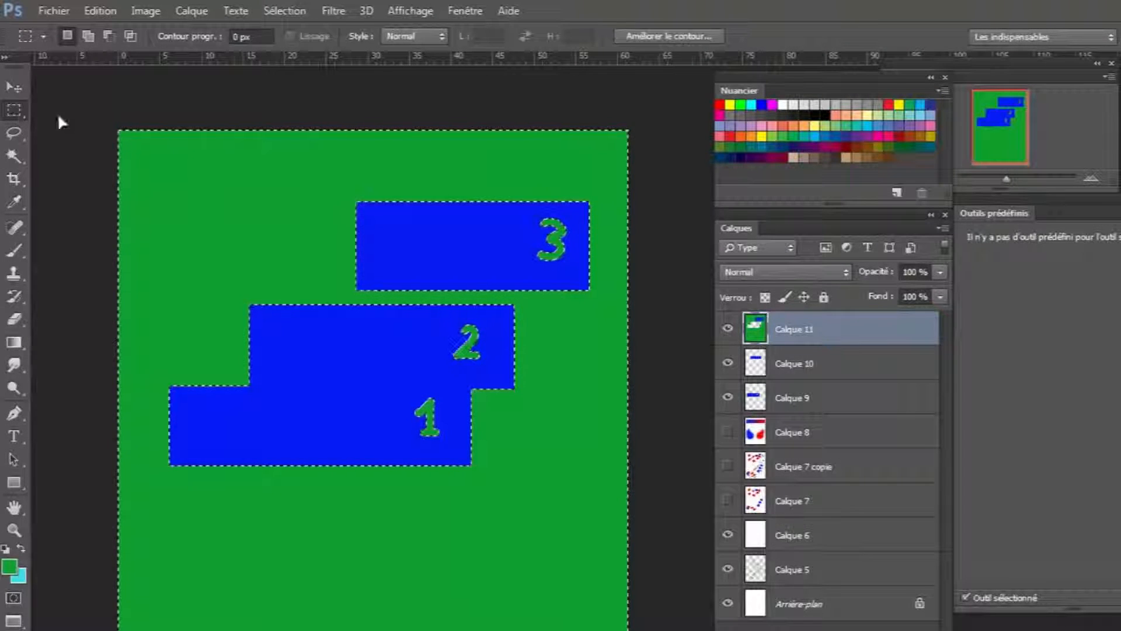
left_click_drag(727, 328, 759, 447)
left_click(727, 433)
left_click(756, 433)
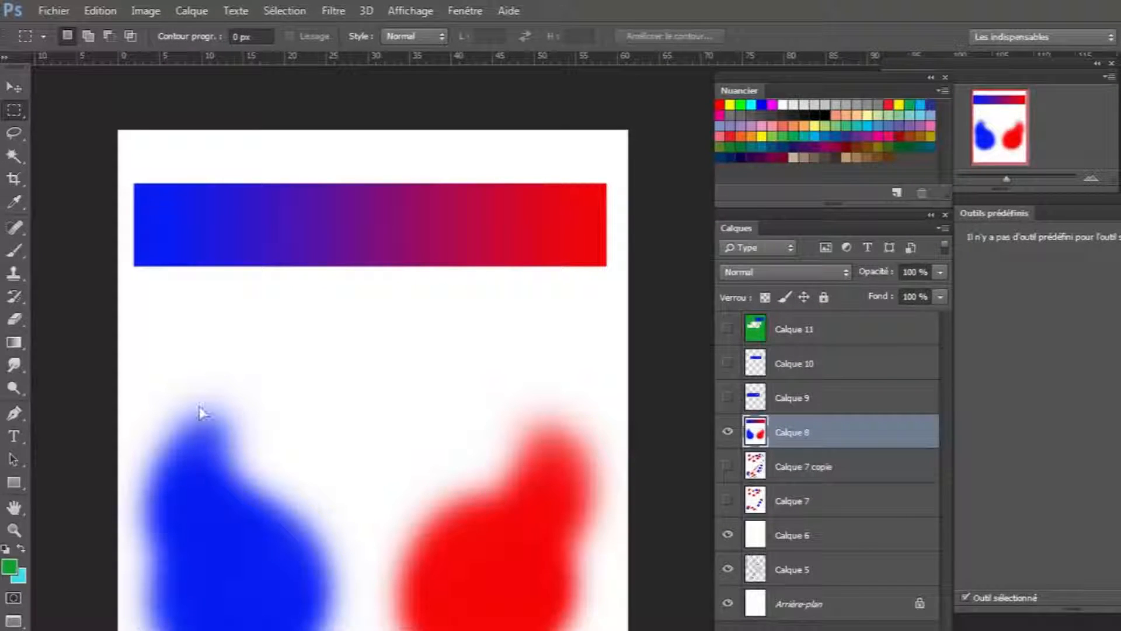
Select the blue areas of Calque 8 using the Magic Wand from the blue blob, and examine the selection's edge up close
left_click(14, 156)
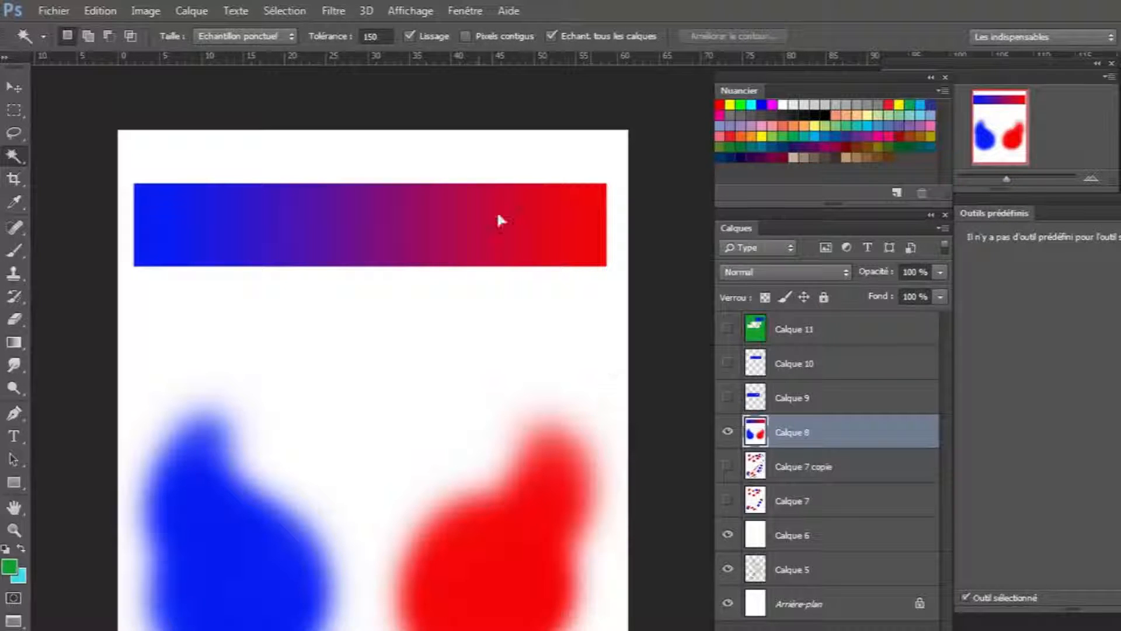
left_click(227, 565)
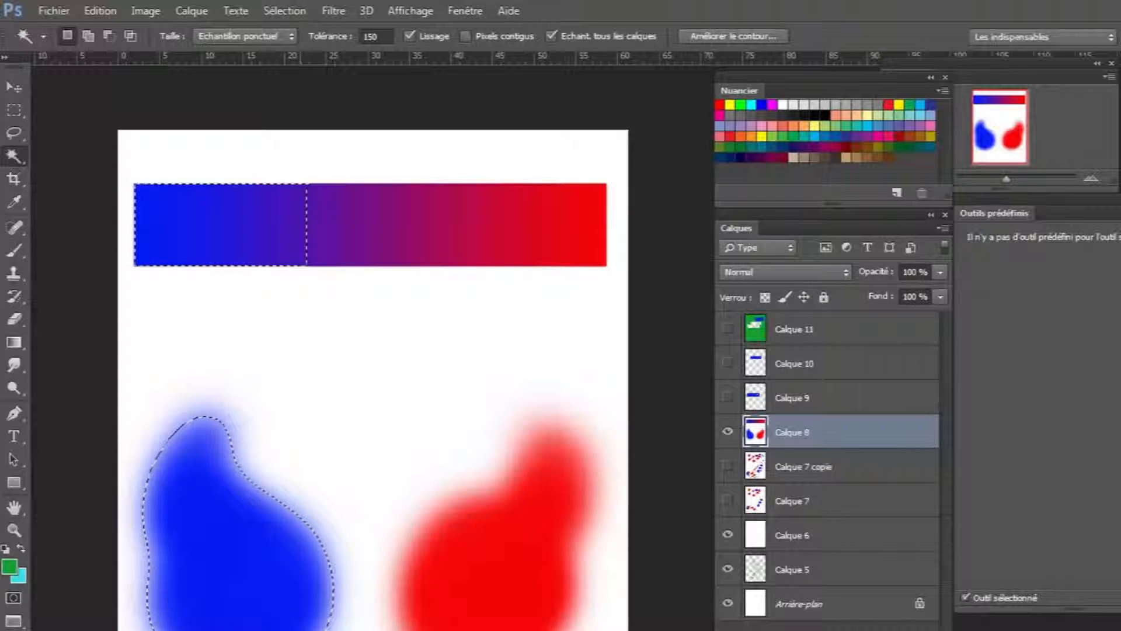
scroll(340, 584, "up", 2)
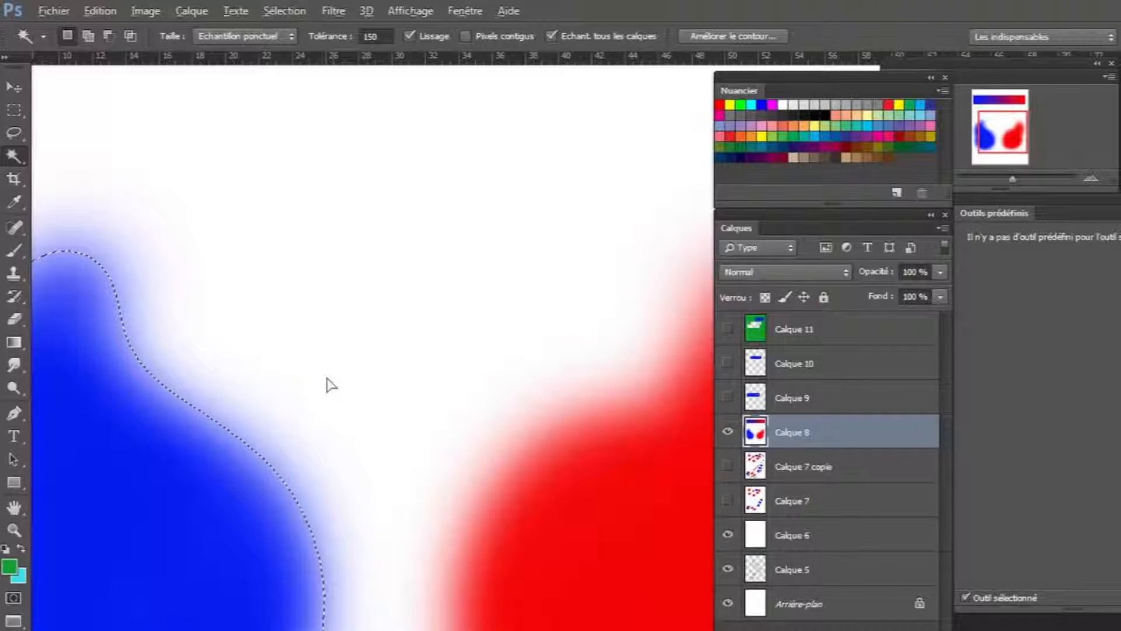
scroll(330, 397, "down", 2)
Turn on Pixels contigus, clear the selection, and select the blue end of the gradient bar using the Magic Wand
left_click_drag(330, 255, 352, 547)
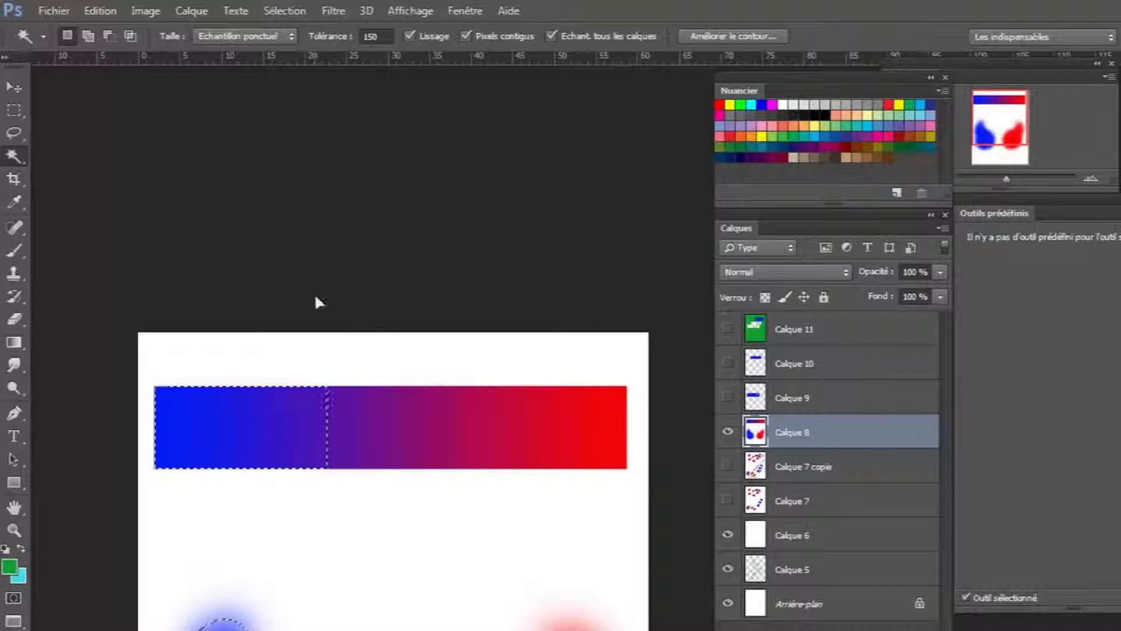
left_click(348, 315)
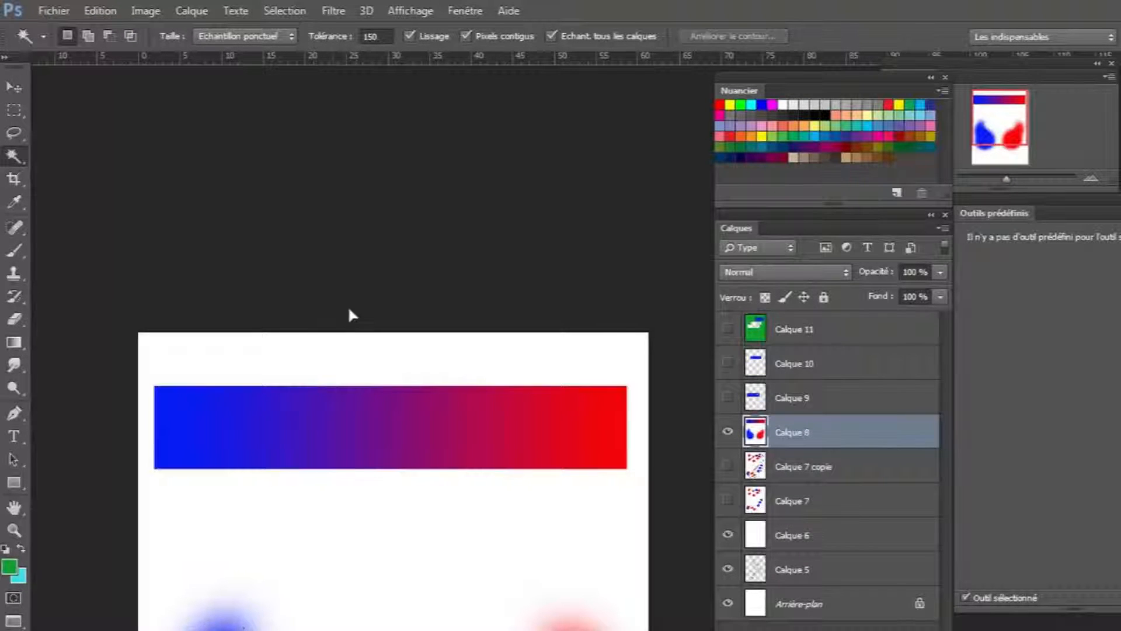
left_click(187, 427)
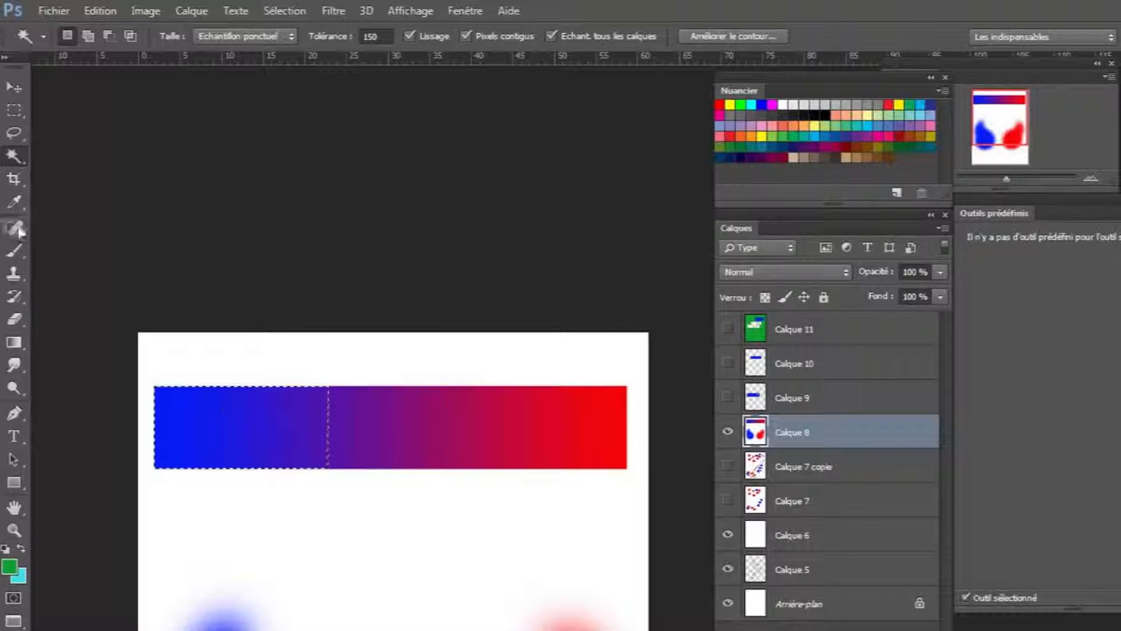
Clear the selection and paint a green down arrow labelled 150 above the gradient bar where the selection ended
left_click(14, 250)
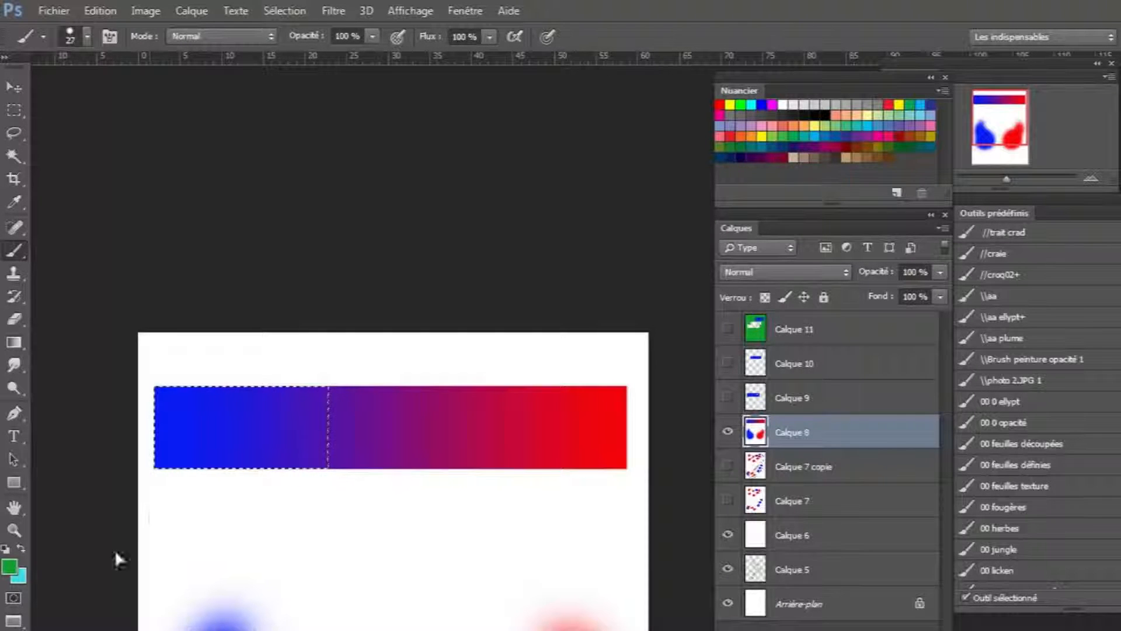
key("ctrl+d")
left_click(326, 365)
left_click_drag(319, 371, 325, 383)
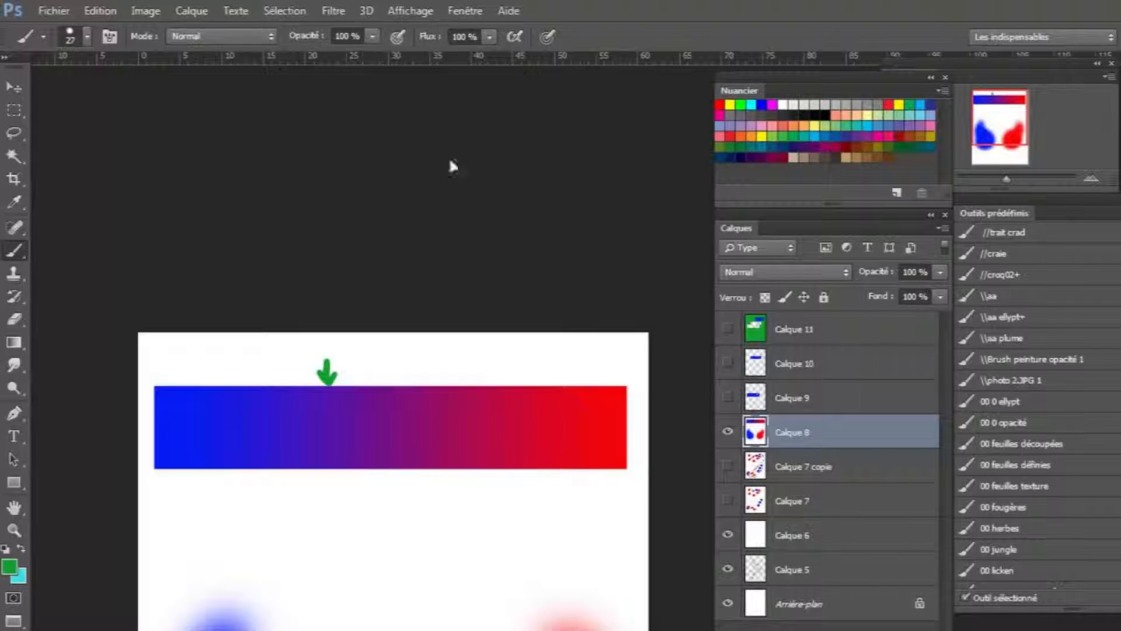
left_click(22, 150)
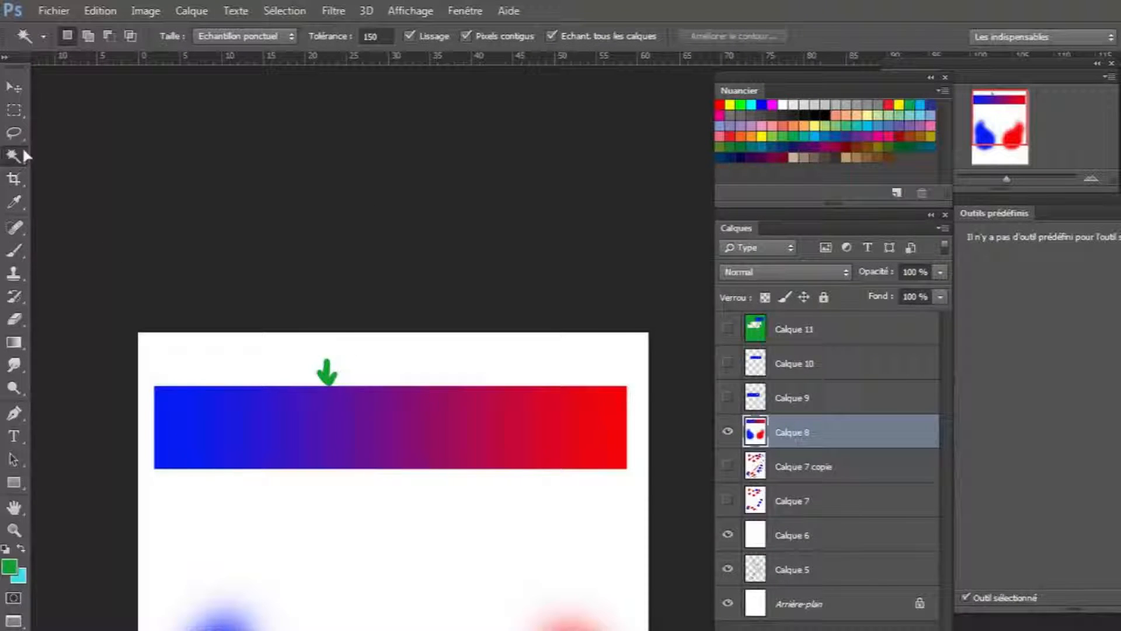
left_click(15, 251)
mouse_move(306, 349)
left_mouse_down()
mouse_move(336, 342)
mouse_move(337, 360)
mouse_move(363, 349)
left_mouse_up()
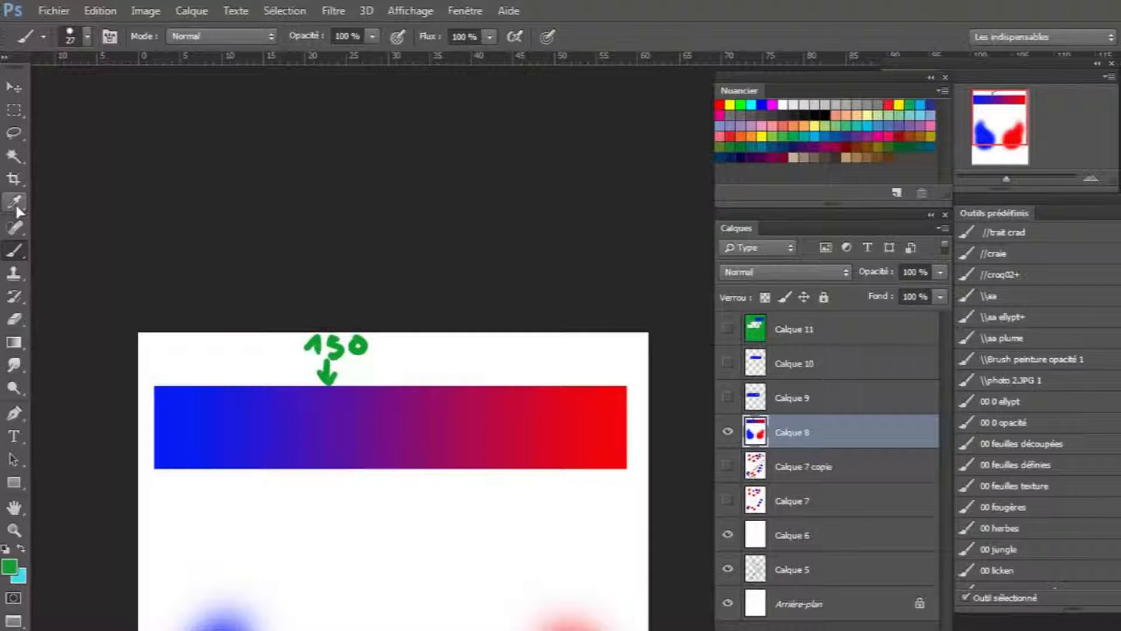
Set the Magic Wand tolerance to 50 and select the blue end of the gradient bar
left_click(14, 156)
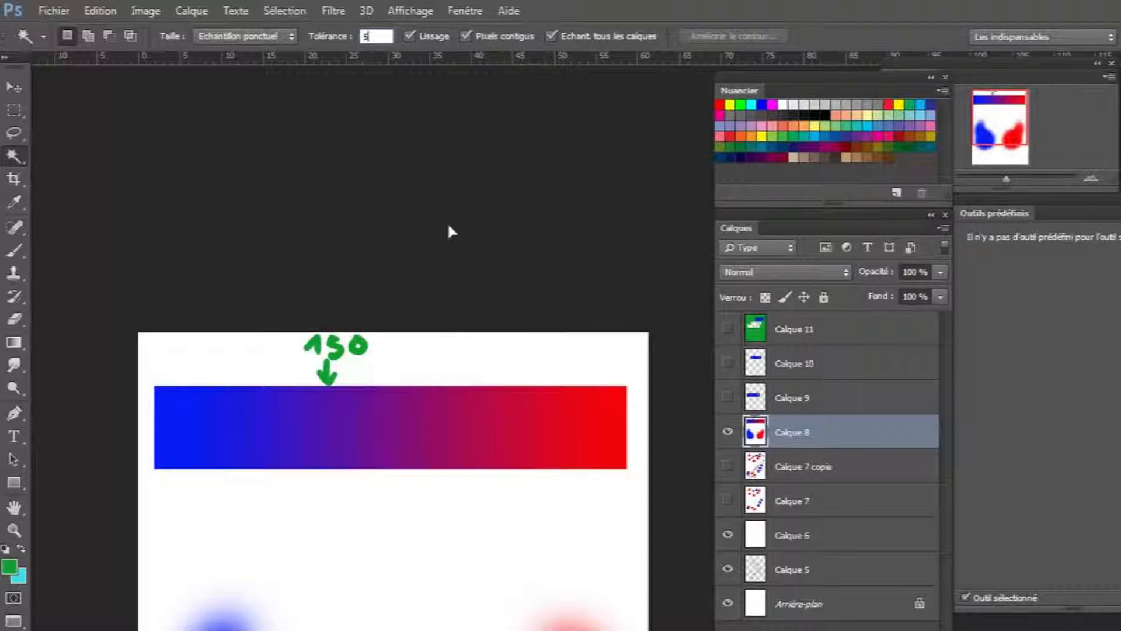
left_click(175, 436)
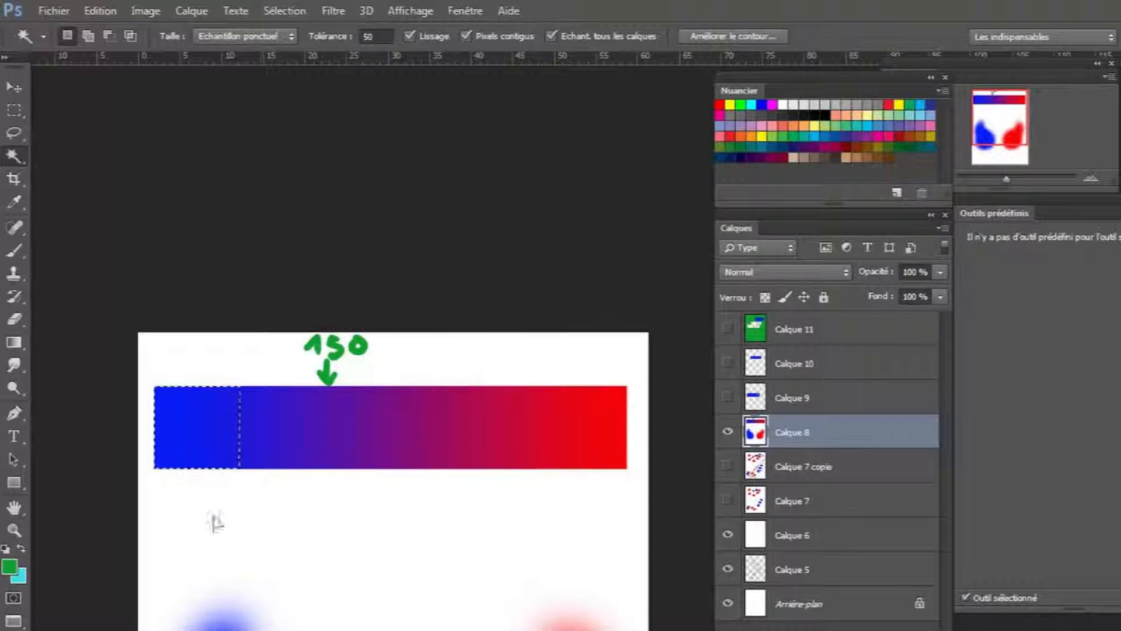
Clear the selection and paint a green down arrow labelled 50 above the bar where the selection ended
left_click(24, 250)
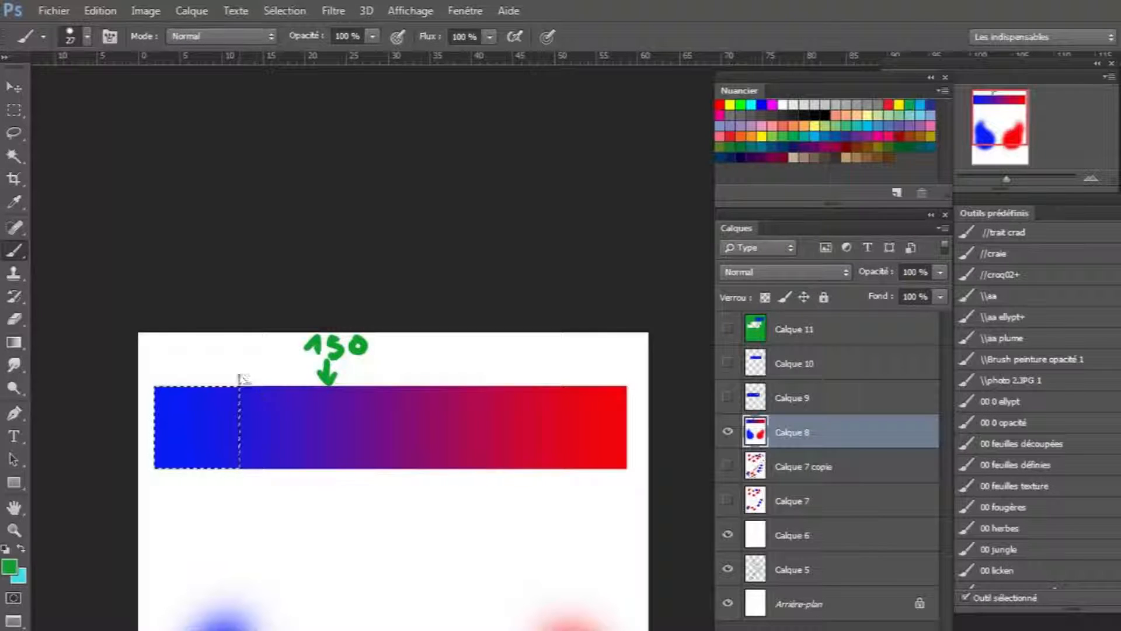
key("ctrl+d")
mouse_move(233, 373)
left_mouse_down()
mouse_move(250, 374)
mouse_move(221, 356)
mouse_move(257, 354)
left_mouse_up()
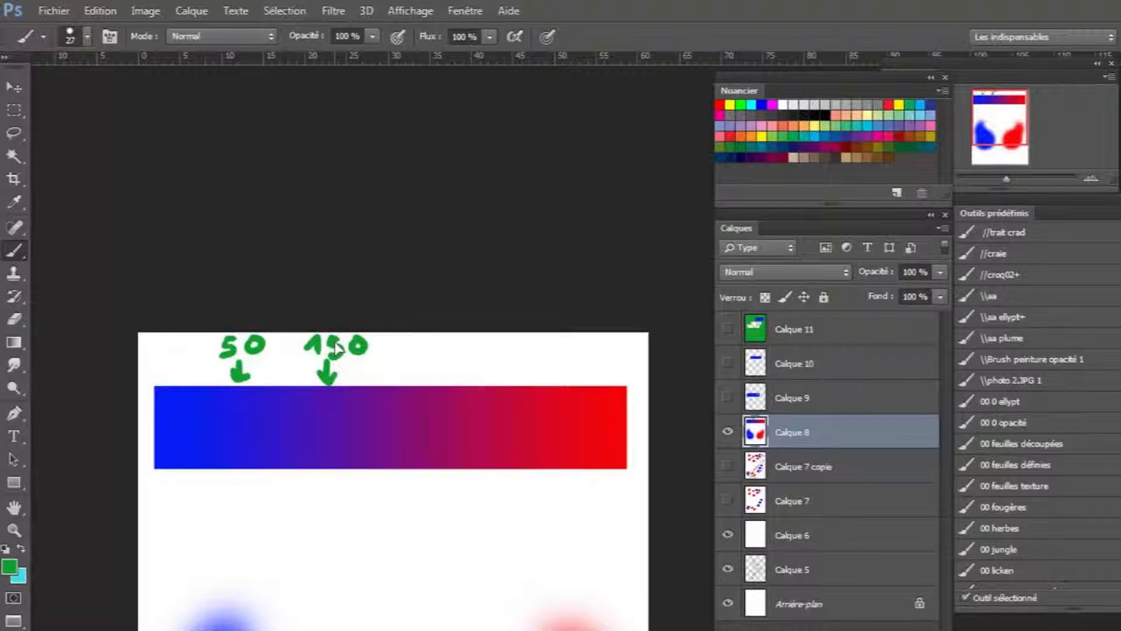
Hide Calque 8 and Calque 6 to reveal the line drawing, and activate the Lasso tool
mouse_move(206, 410)
left_mouse_down()
mouse_move(424, 402)
mouse_move(434, 413)
mouse_move(455, 365)
left_mouse_up()
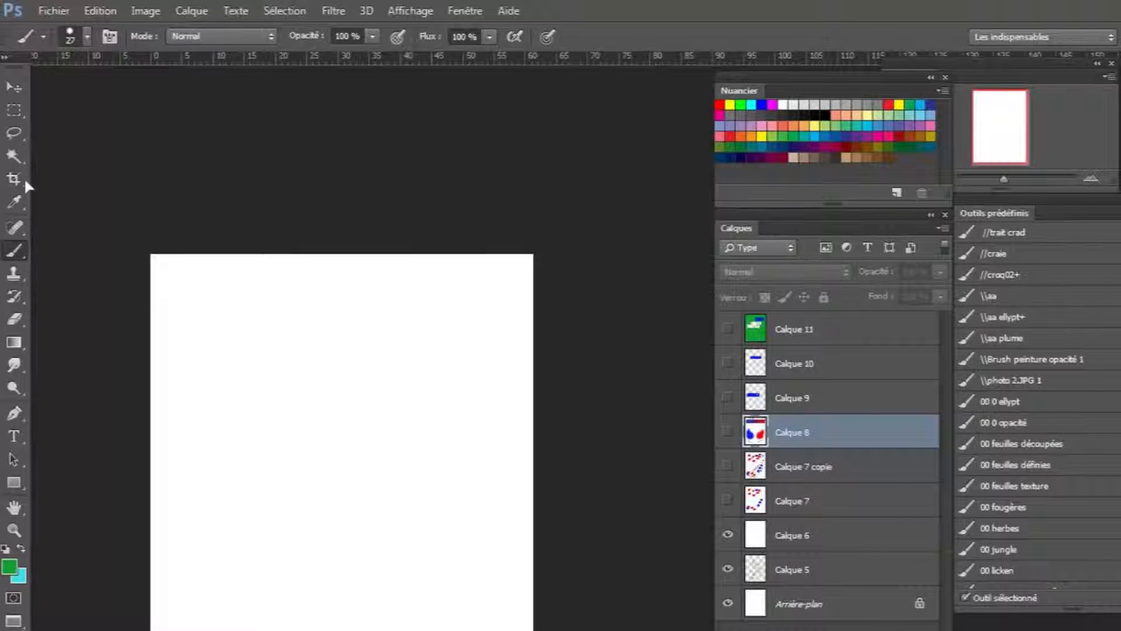
left_click(18, 128)
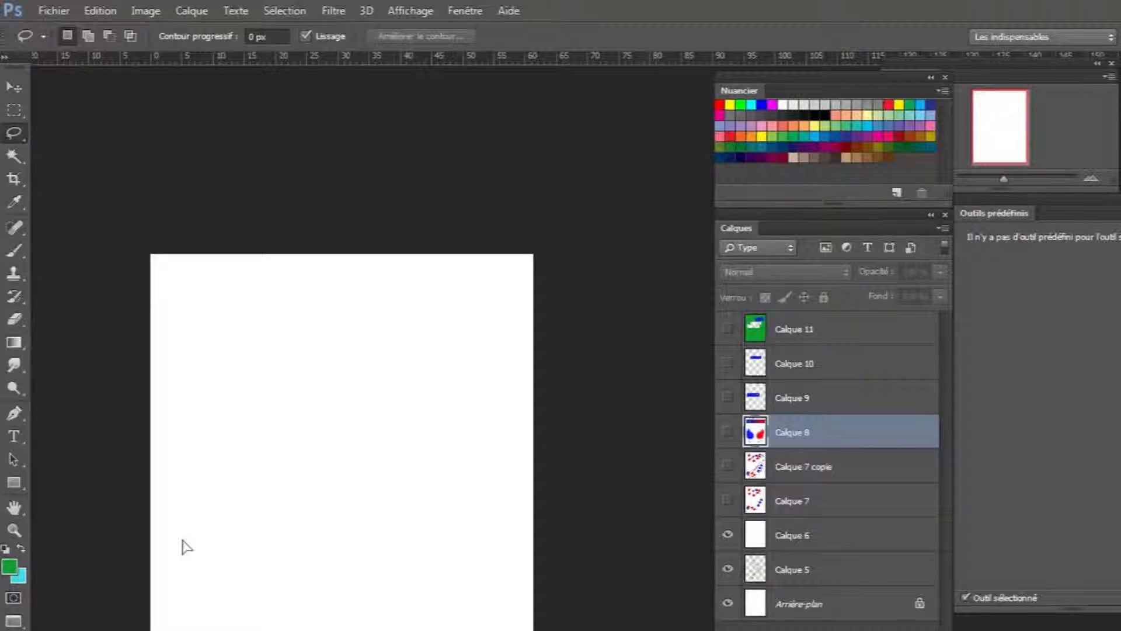
left_click(728, 535)
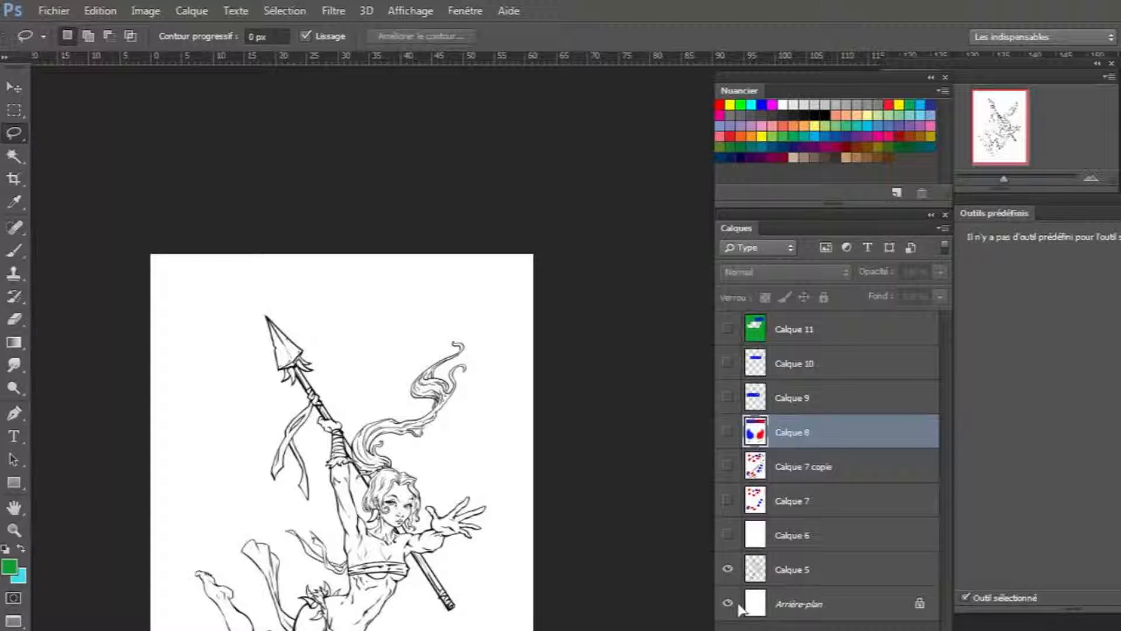
Add a new empty layer directly above the Arrière-plan layer, beneath the line drawing on Calque 5
scroll(318, 351, "down", 5)
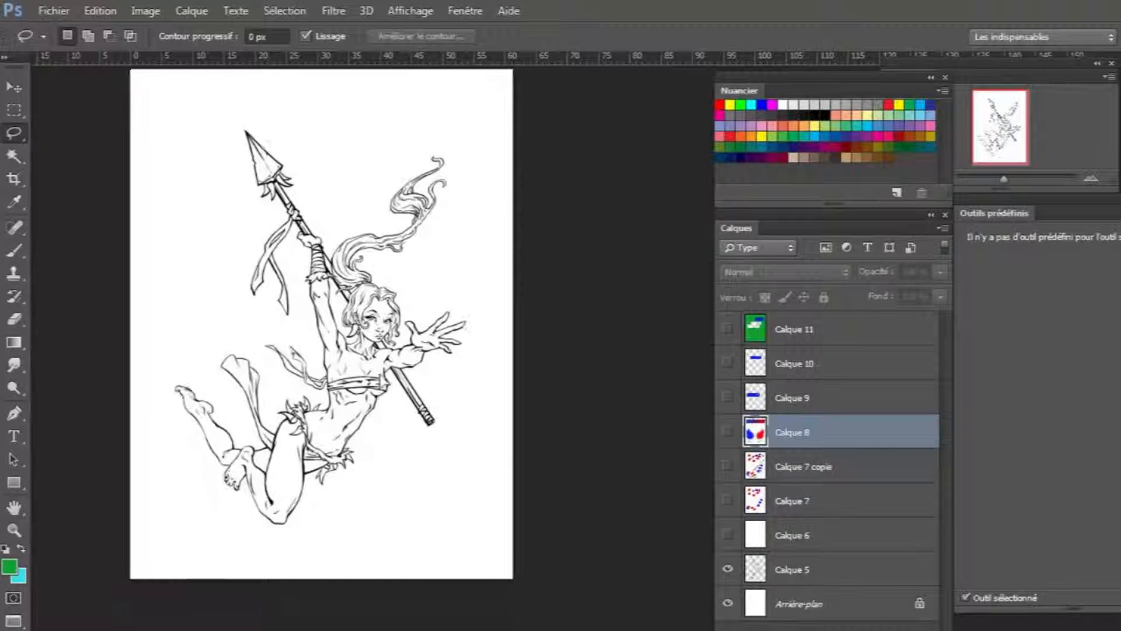
scroll(318, 350, "right", 2)
scroll(294, 309, "down", 1)
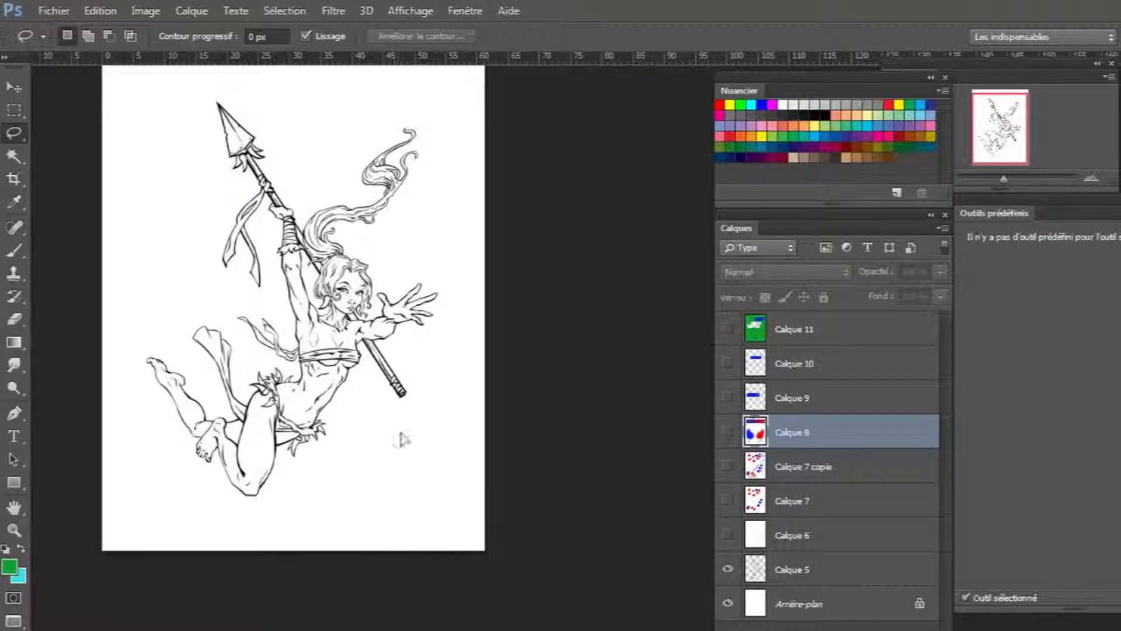
scroll(407, 374, "up", 3)
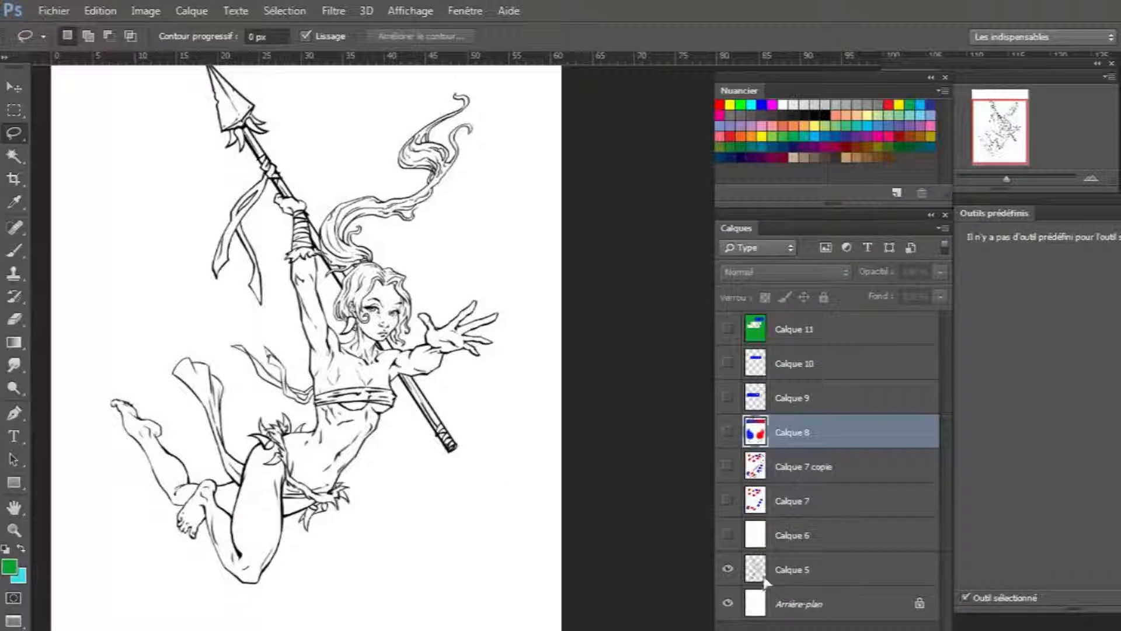
left_click(759, 570)
left_click(782, 610)
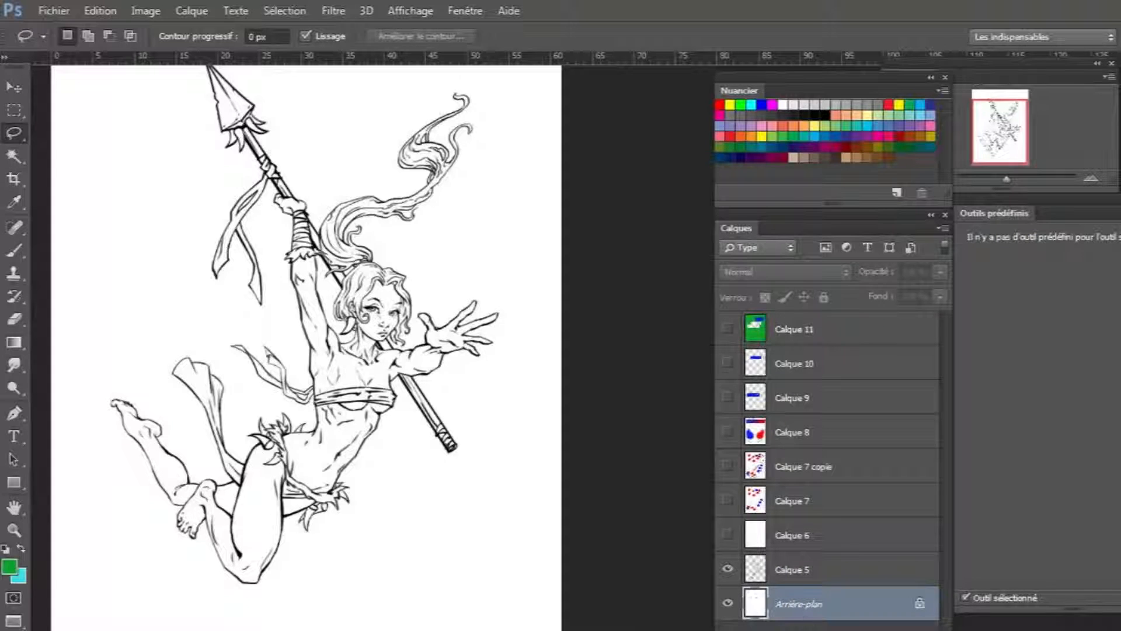
key("ctrl+shift+alt+n")
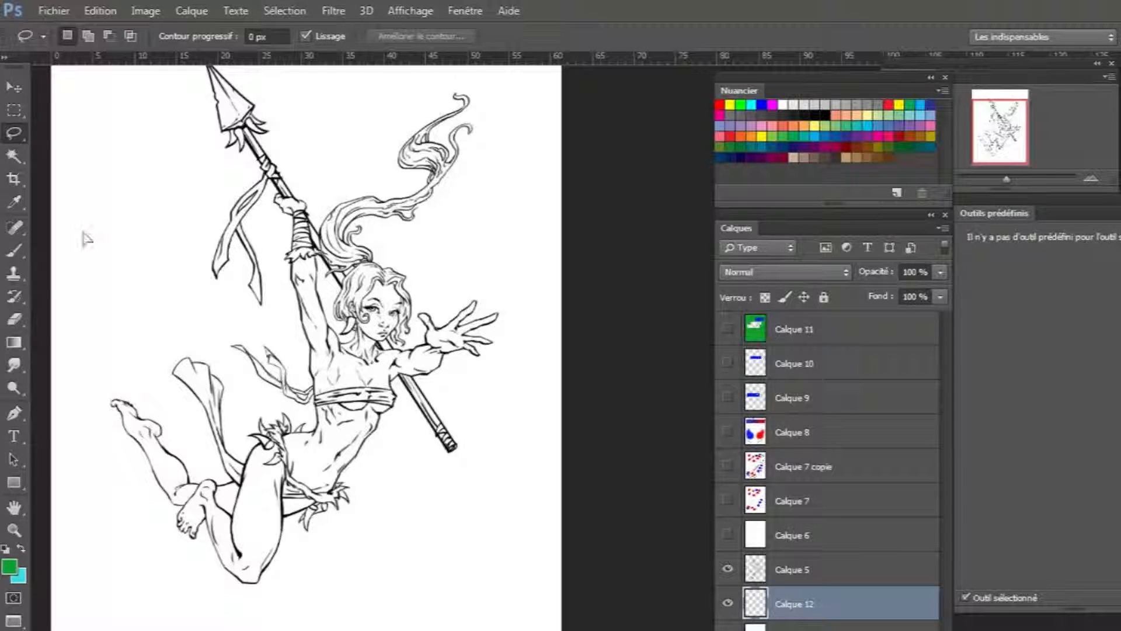
Select the blank background around the figure using the Magic Wand at tolerance 50 with contiguous pixels and all layers sampled
left_click(14, 156)
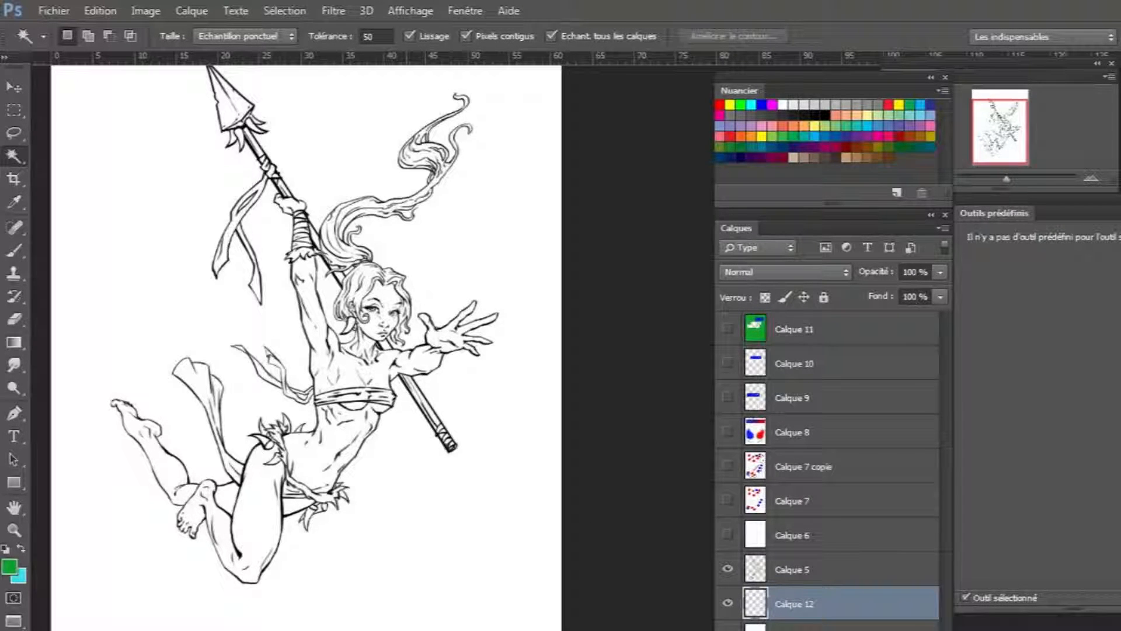
left_click(466, 36)
left_click(430, 243)
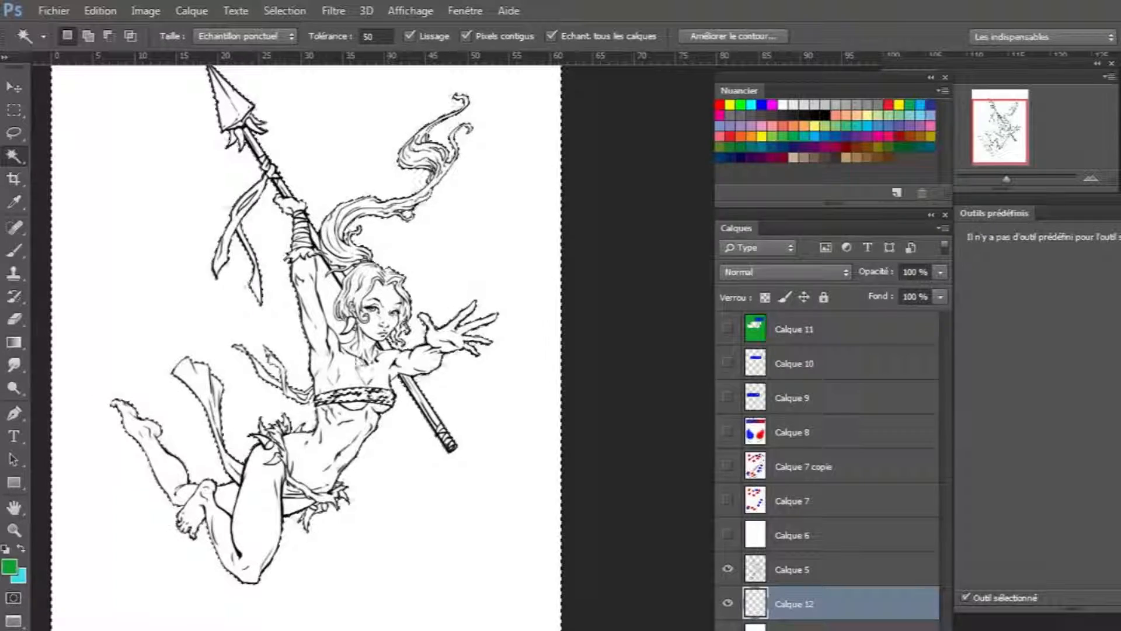
scroll(405, 406, "up", 3)
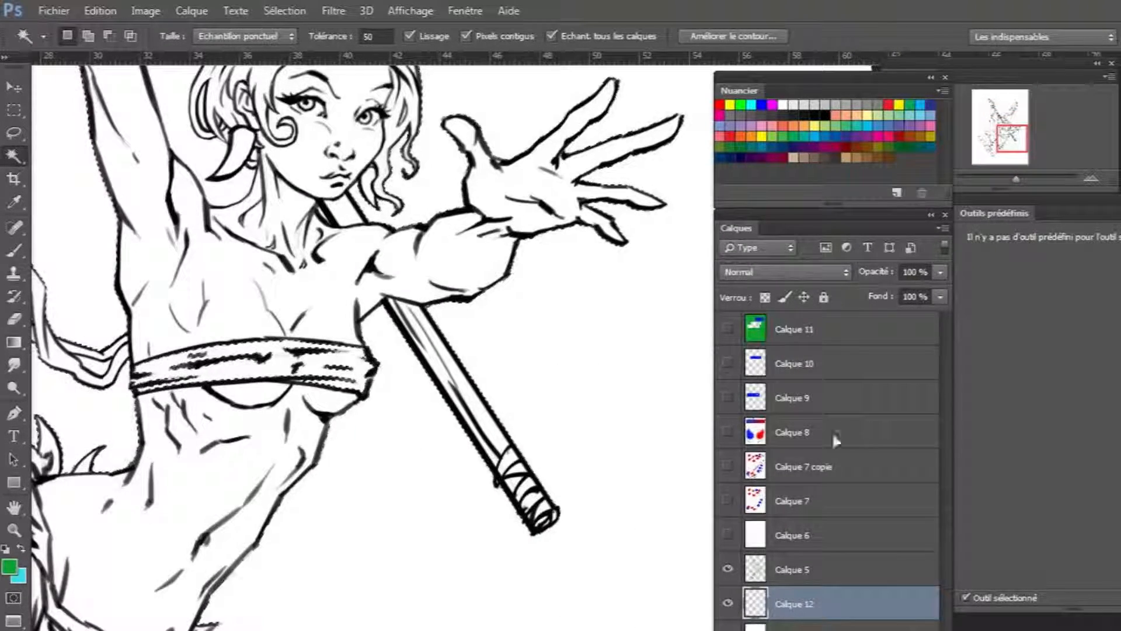
Fill the selected background on Calque 12 with the green foreground colour and clear the selection
key("alt+BackSpace")
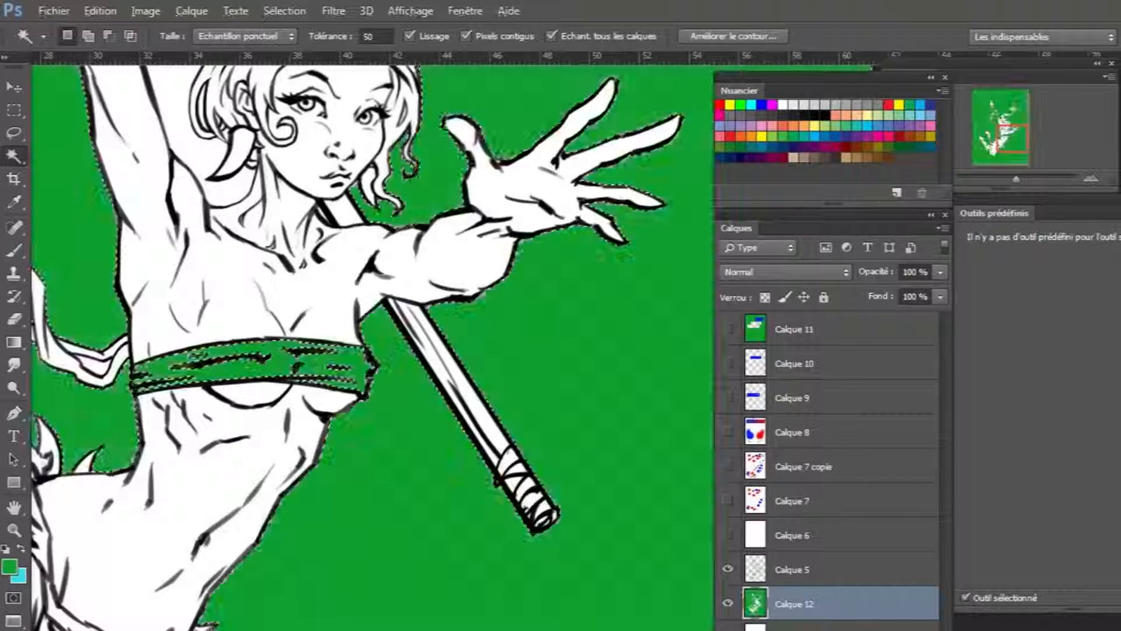
scroll(471, 525, "down", 3)
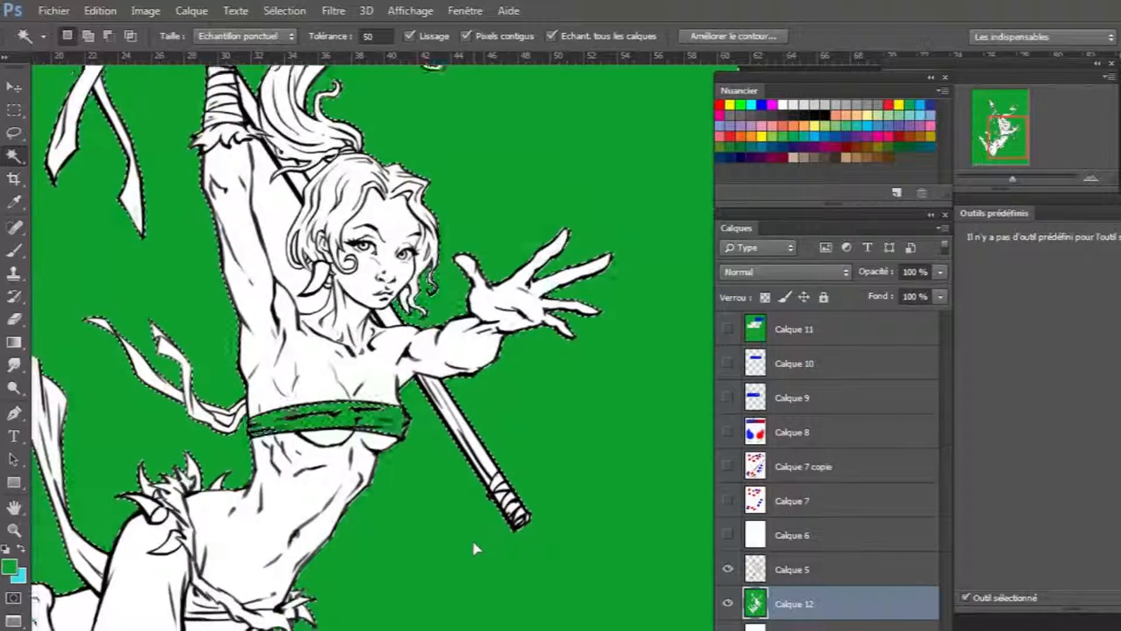
scroll(488, 544, "down", 1)
key("m")
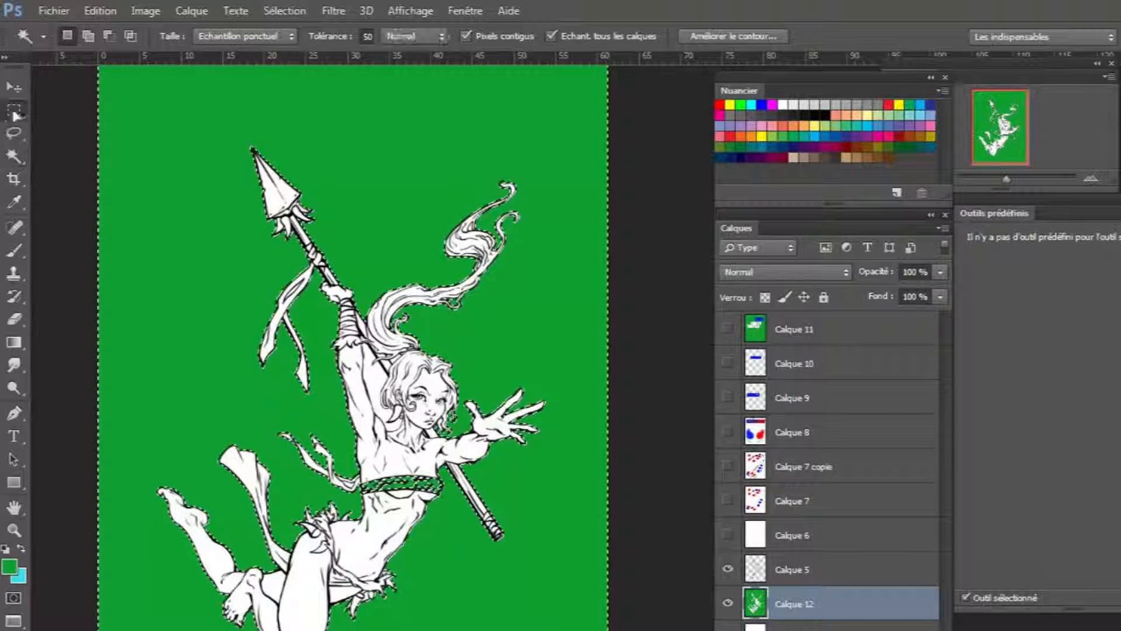
key("ctrl+d")
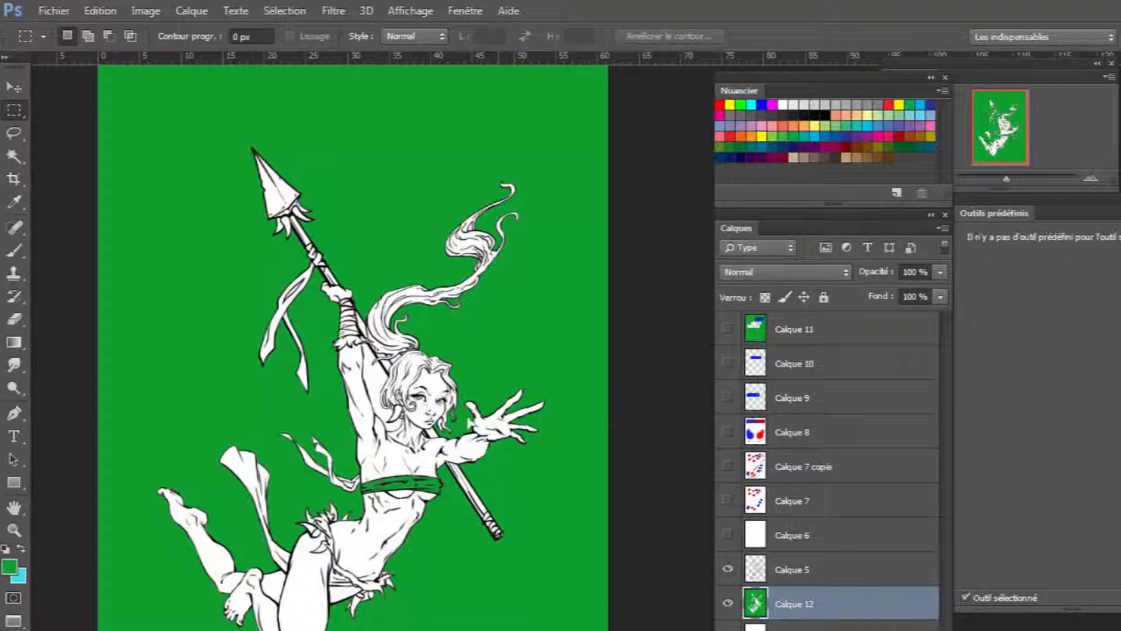
Restore the last selection and delete the green fill from Calque 12
scroll(470, 474, "up", 5)
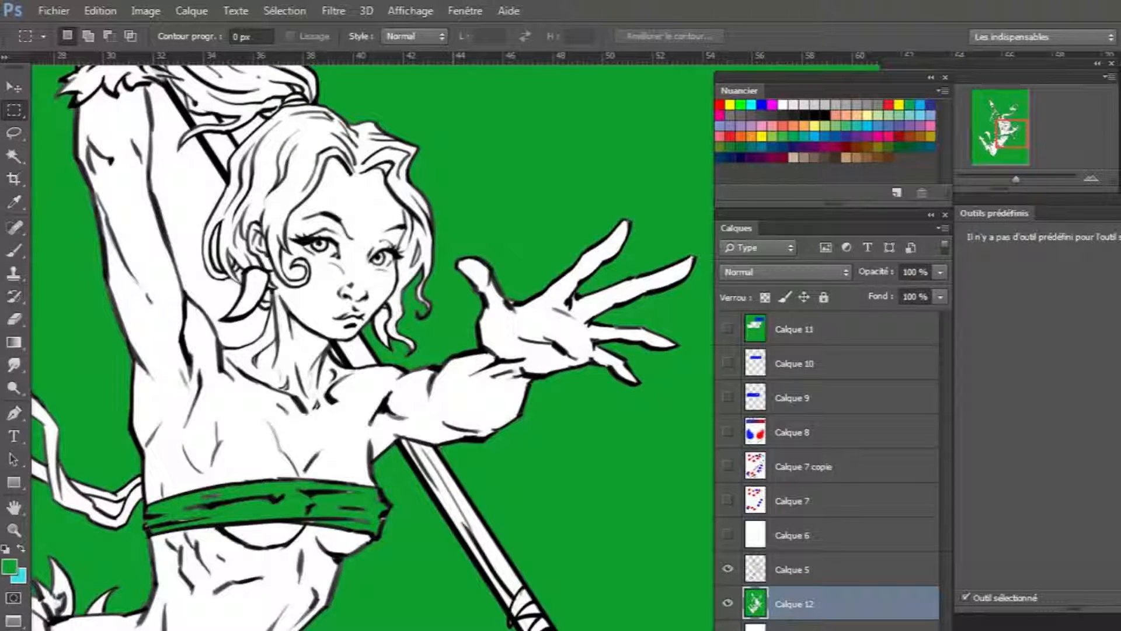
key("ctrl+shift+d")
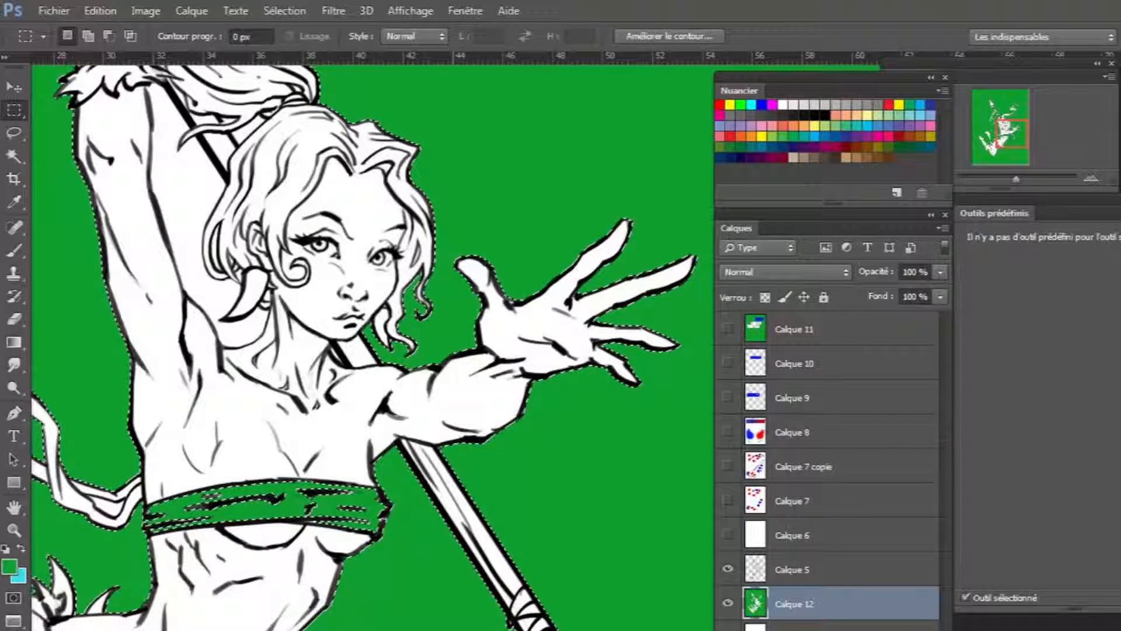
key("Delete")
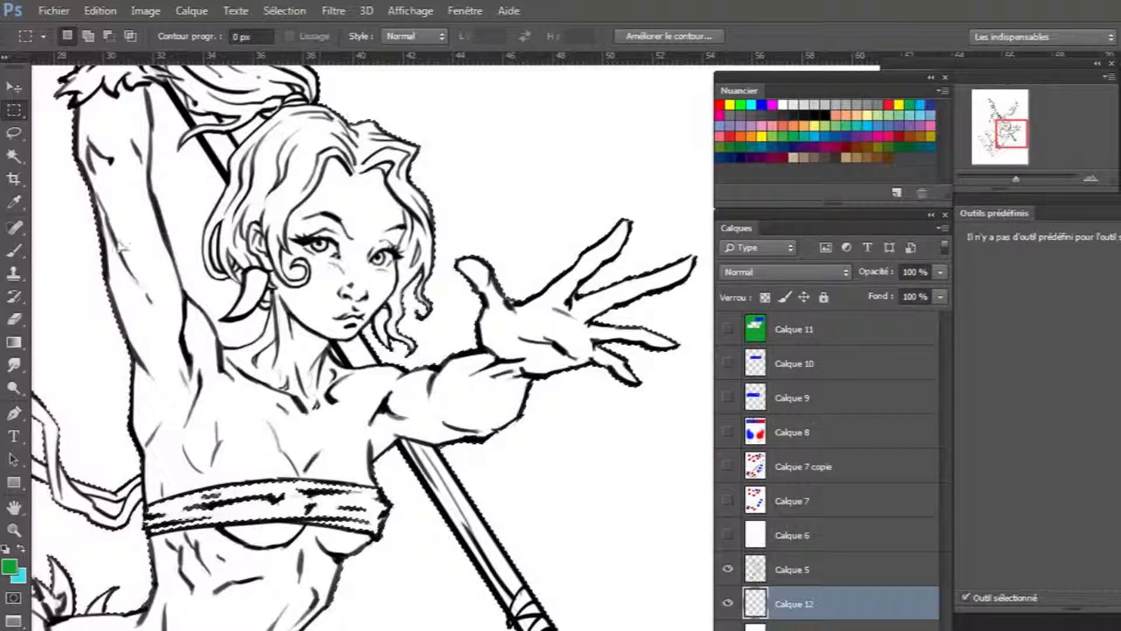
Clear the selection, set the Magic Wand tolerance to 30, and select the blank background around the figure again
key("w")
double_click(371, 36)
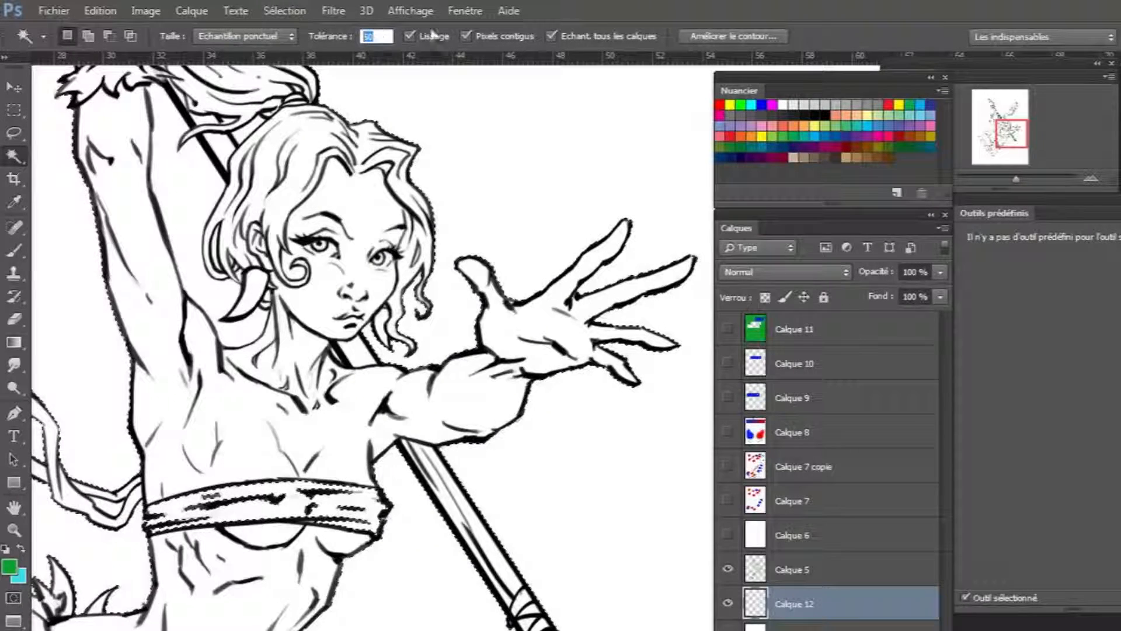
type("30")
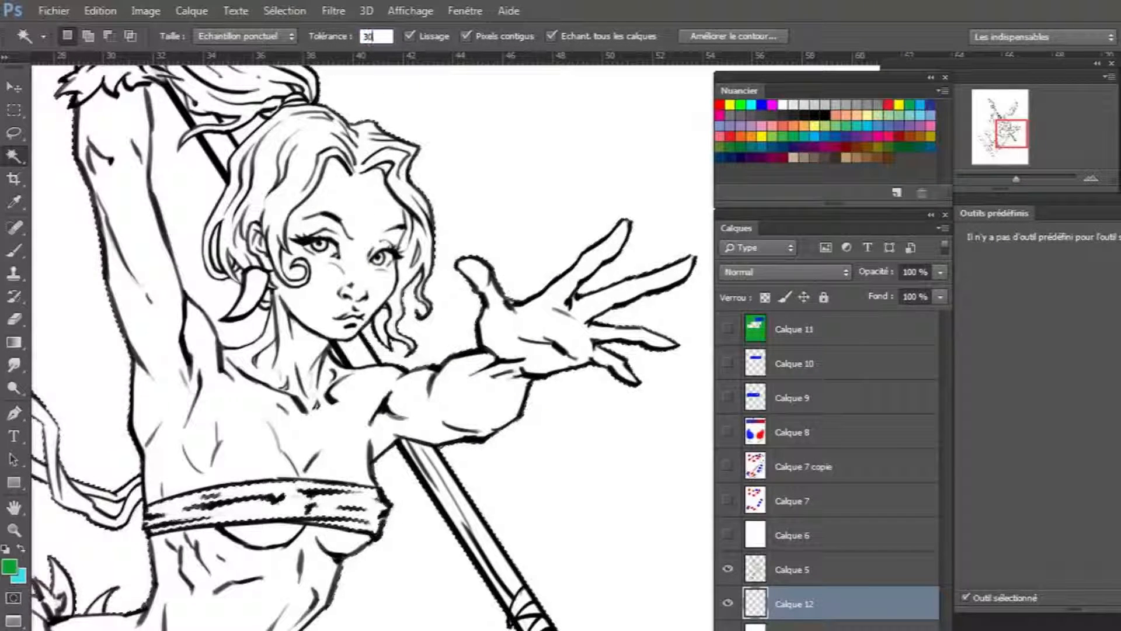
key("Return")
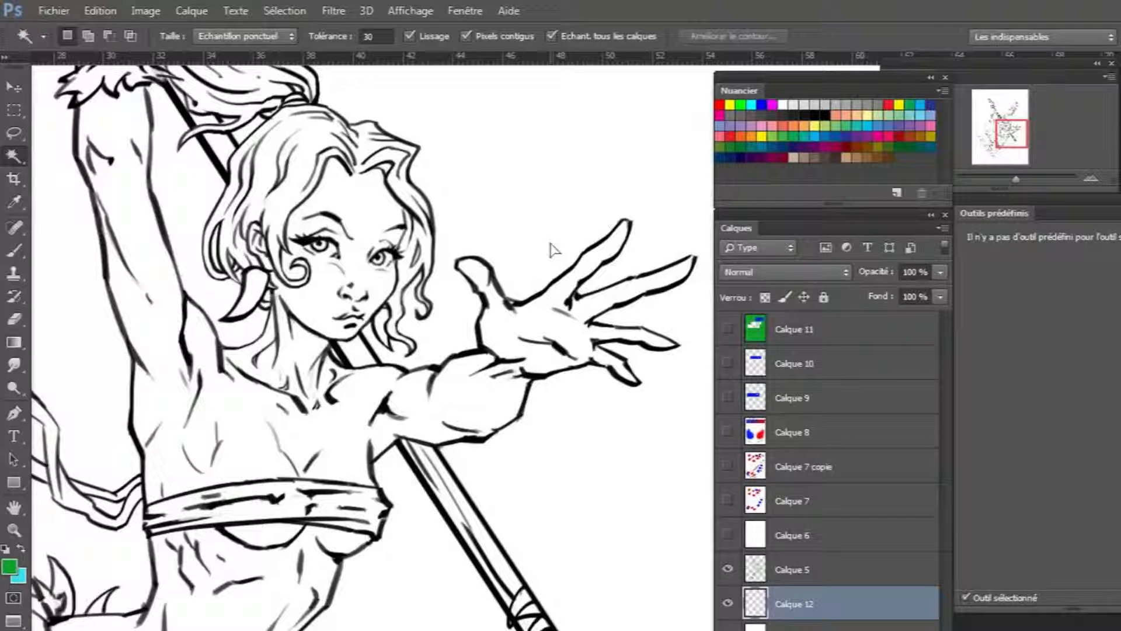
left_click(548, 247)
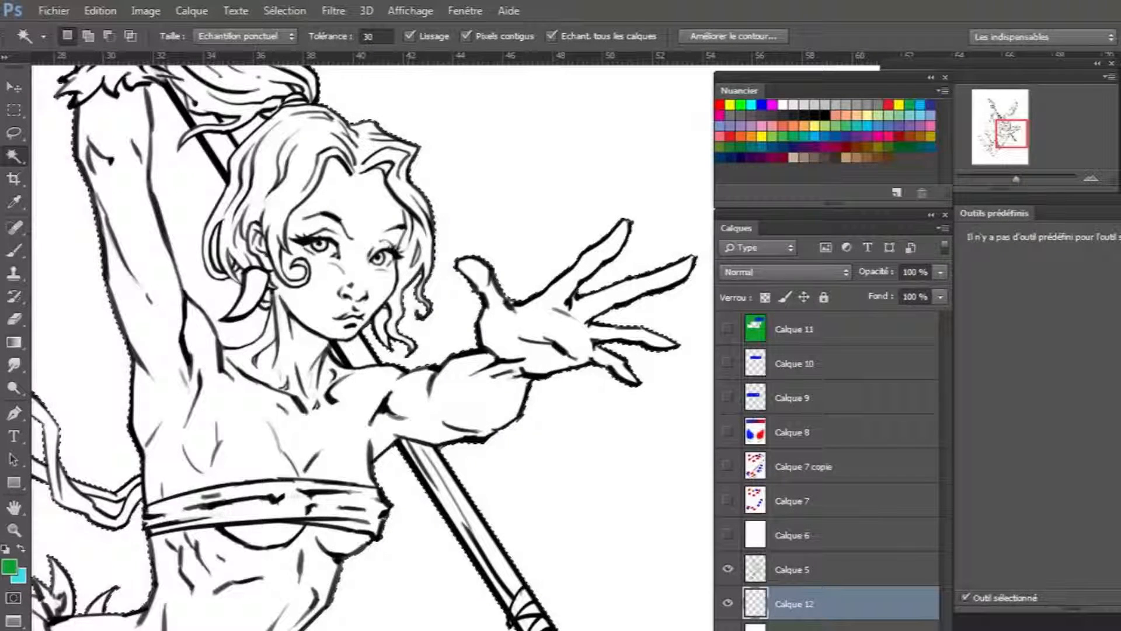
Add the enclosed background gaps around the raised arm, ribbons and ponytail to the selection
left_click_drag(429, 545, 494, 609)
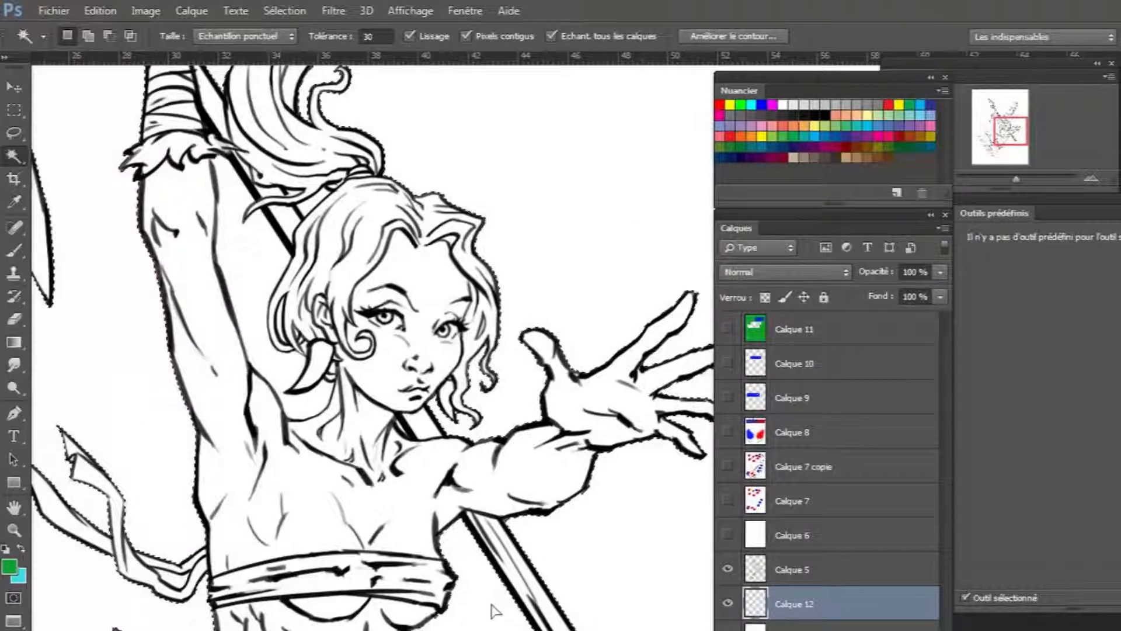
left_click_drag(572, 249, 567, 442)
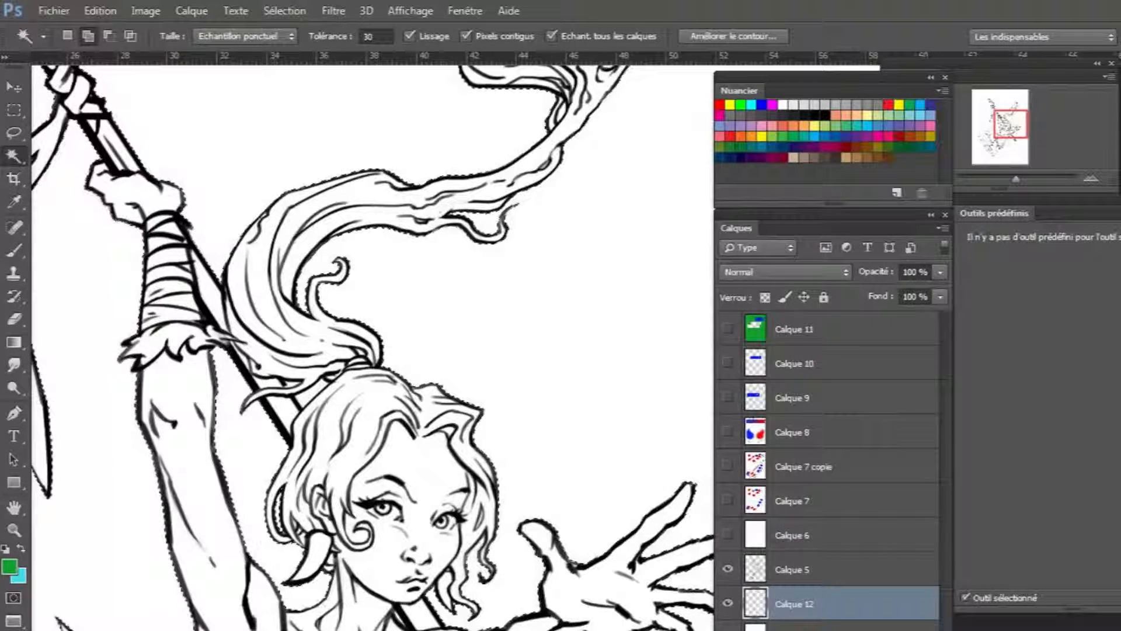
left_click_drag(292, 627, 450, 375)
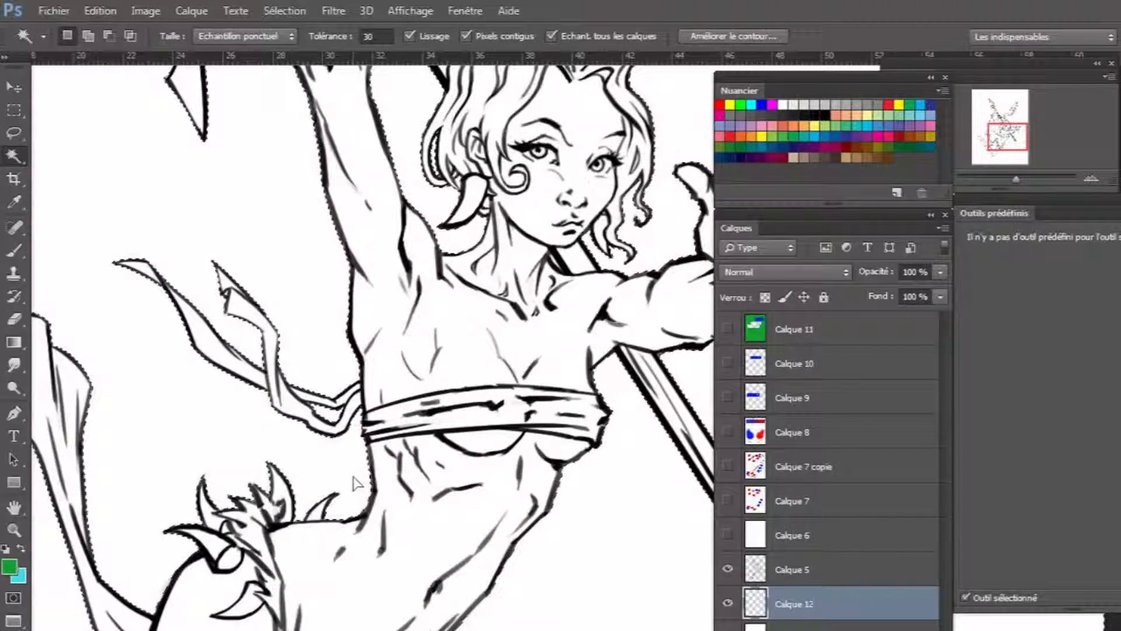
left_click_drag(301, 217, 388, 410)
left_click_drag(407, 330, 361, 628)
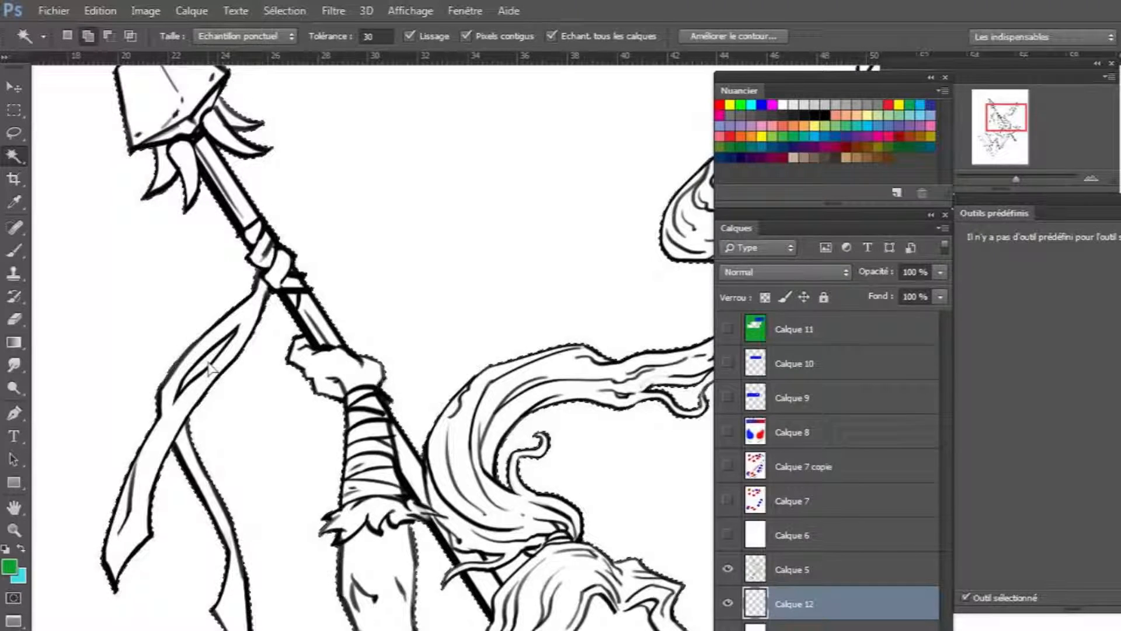
left_click_drag(380, 326, 119, 466)
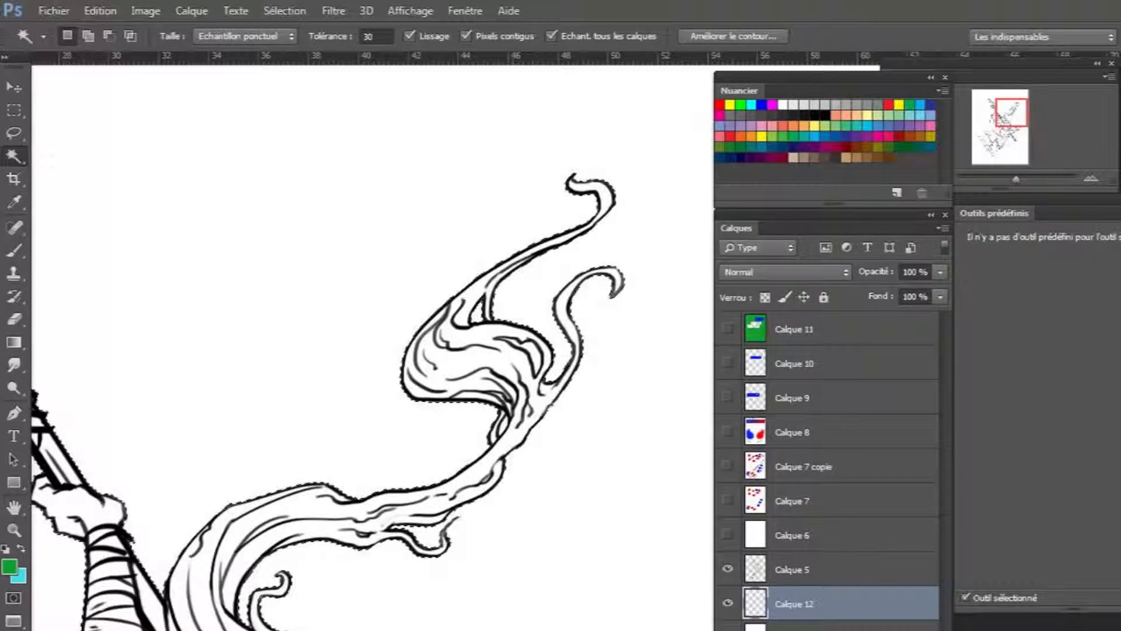
left_click_drag(480, 629, 513, 466)
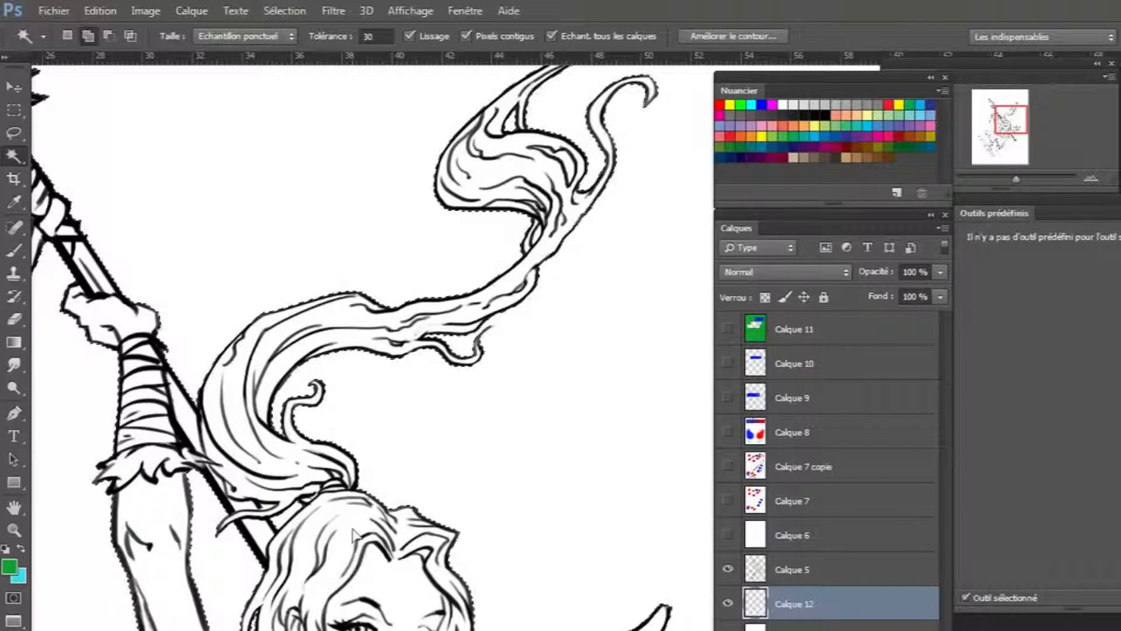
Add the small enclosed gaps beside the spear at the hair and neck to the selection
left_click(269, 508, "shift")
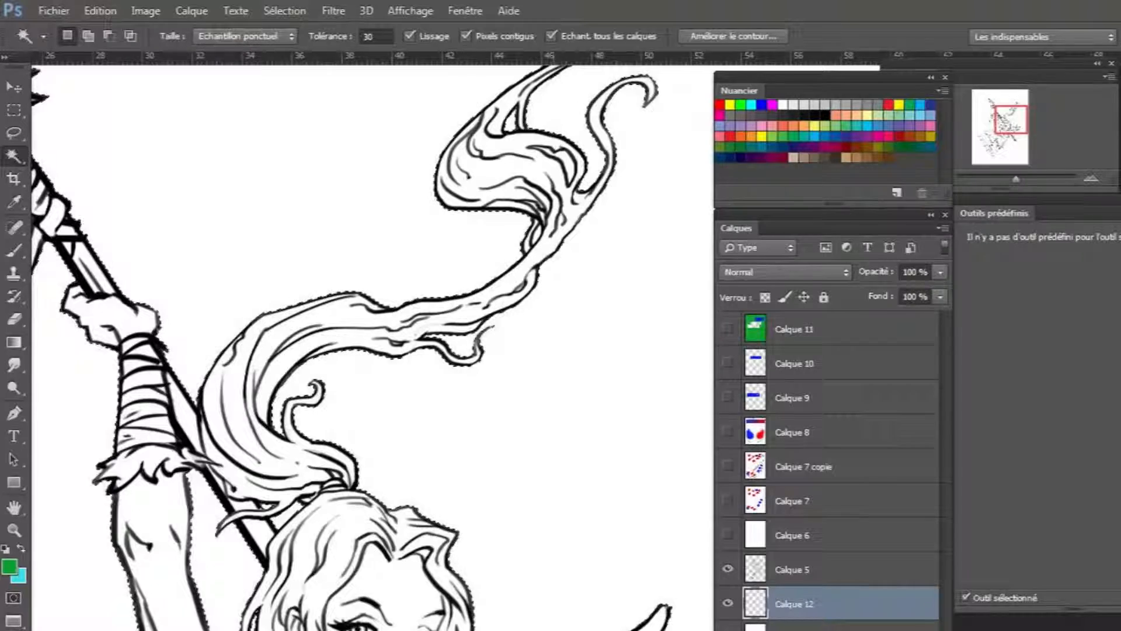
left_click_drag(269, 508, 223, 341)
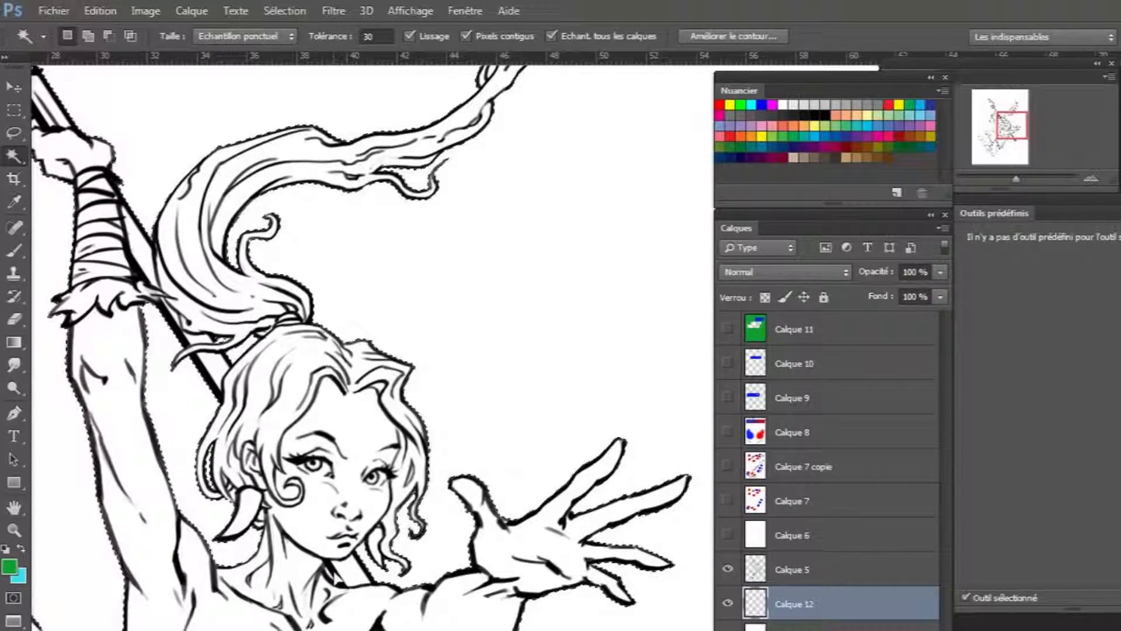
left_click(330, 575, "shift")
scroll(340, 579, "up", 3)
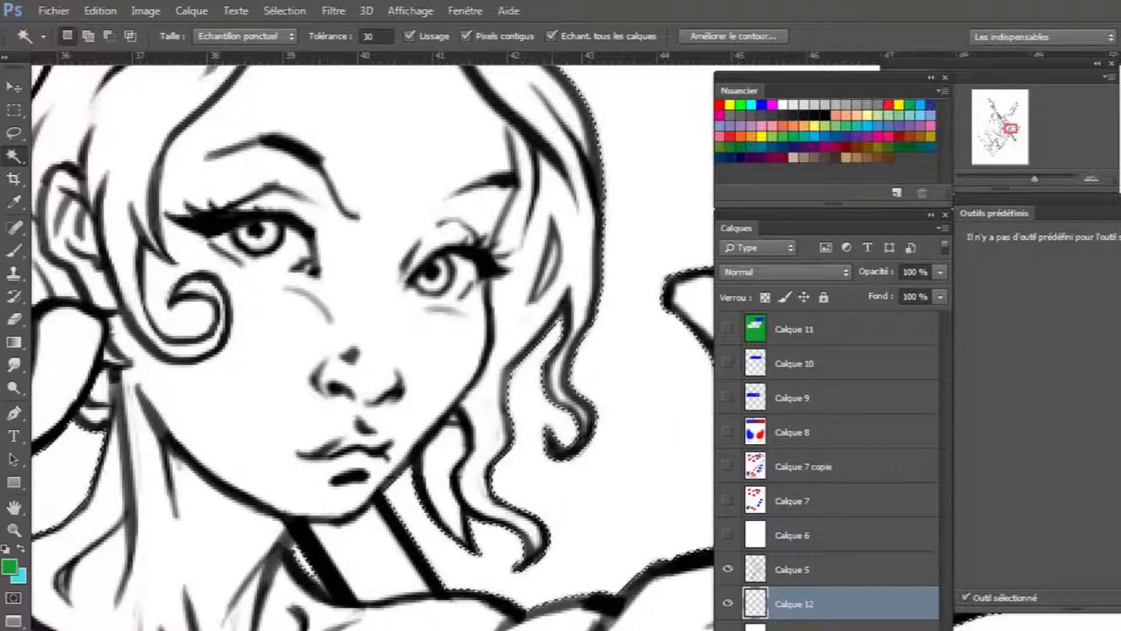
scroll(526, 619, "down", 4)
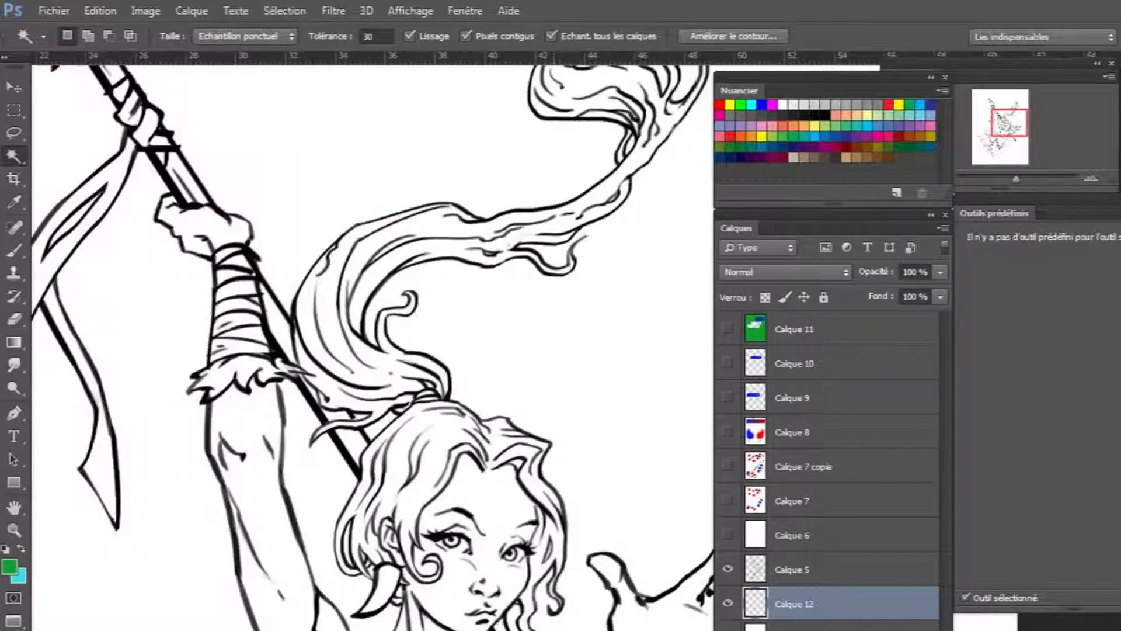
Set the foreground colour to a muted grey-green with a hue of 110°
left_click_drag(432, 502, 365, 260)
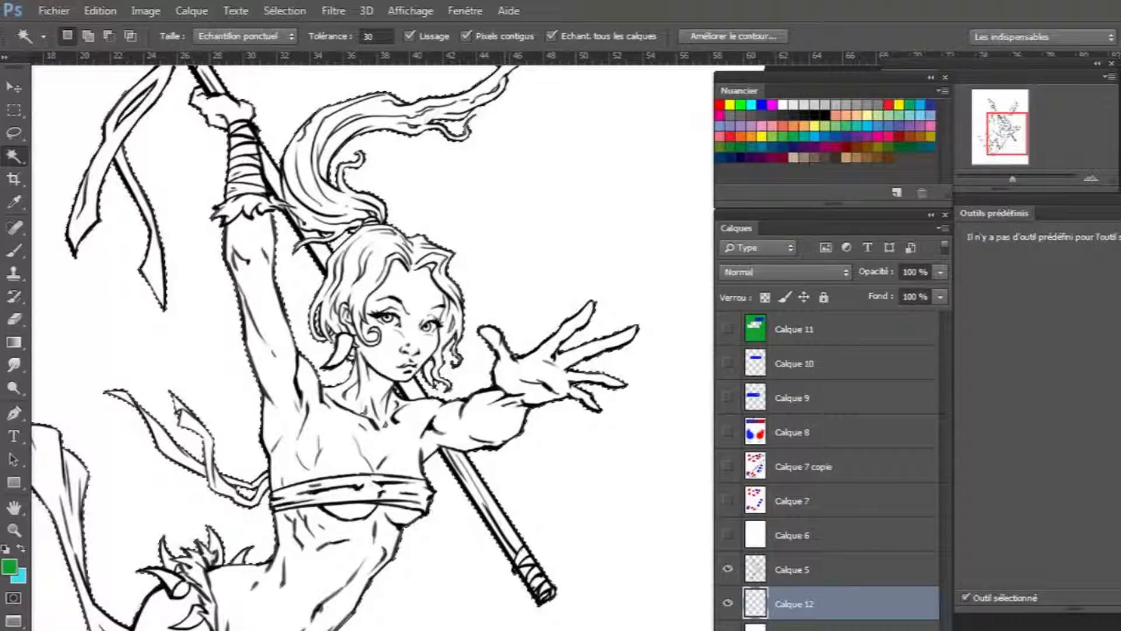
left_click(9, 565)
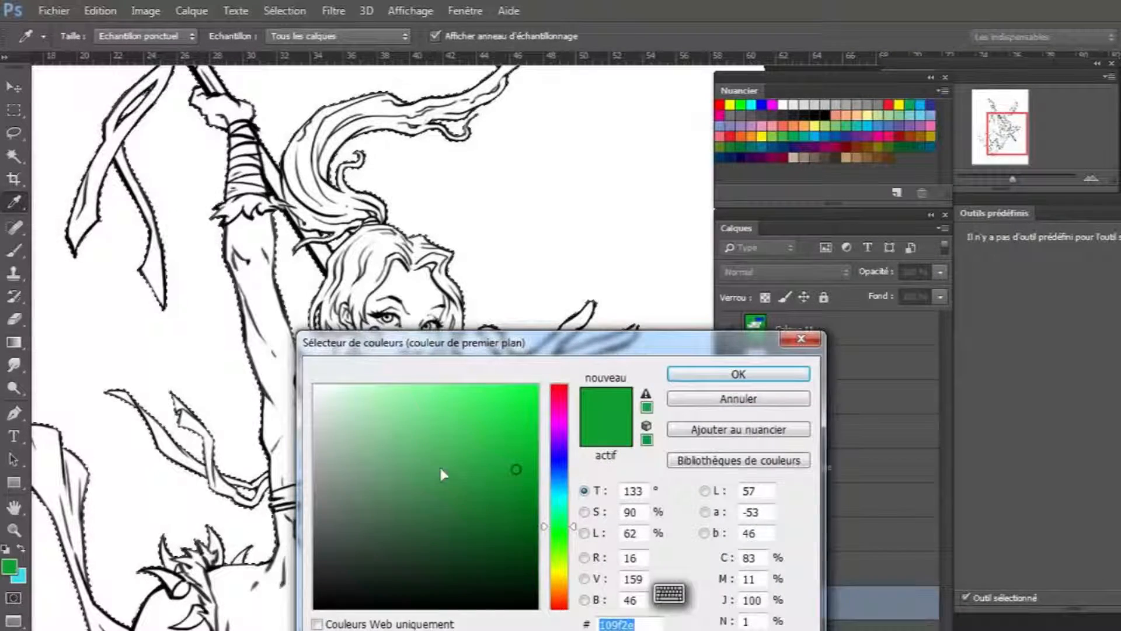
left_click(392, 485)
left_click(377, 516)
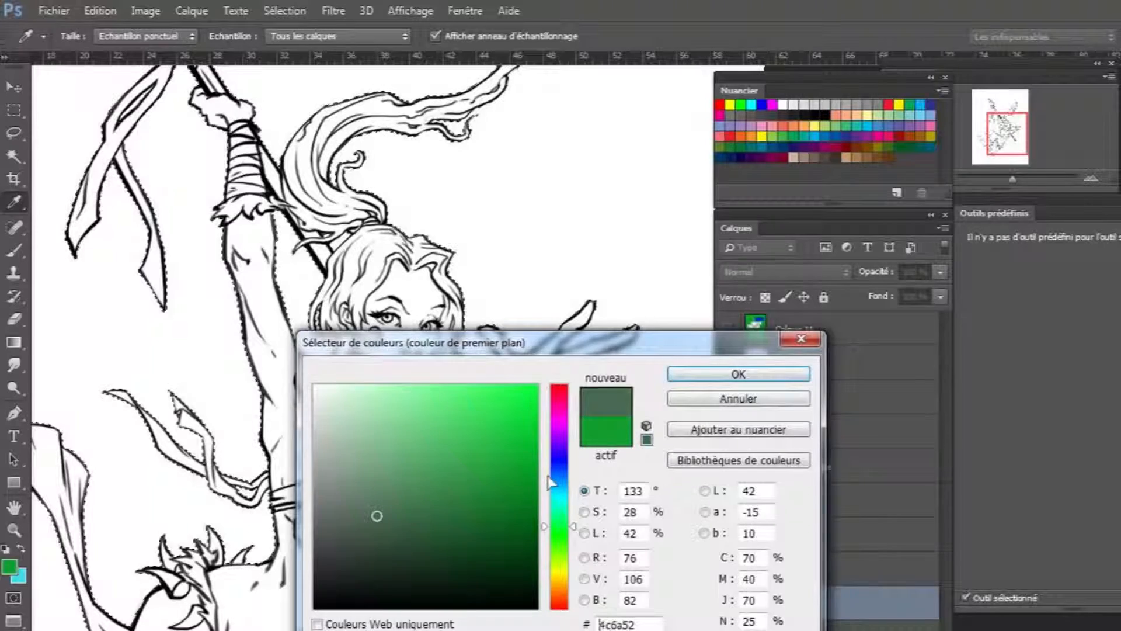
left_click_drag(572, 527, 572, 540)
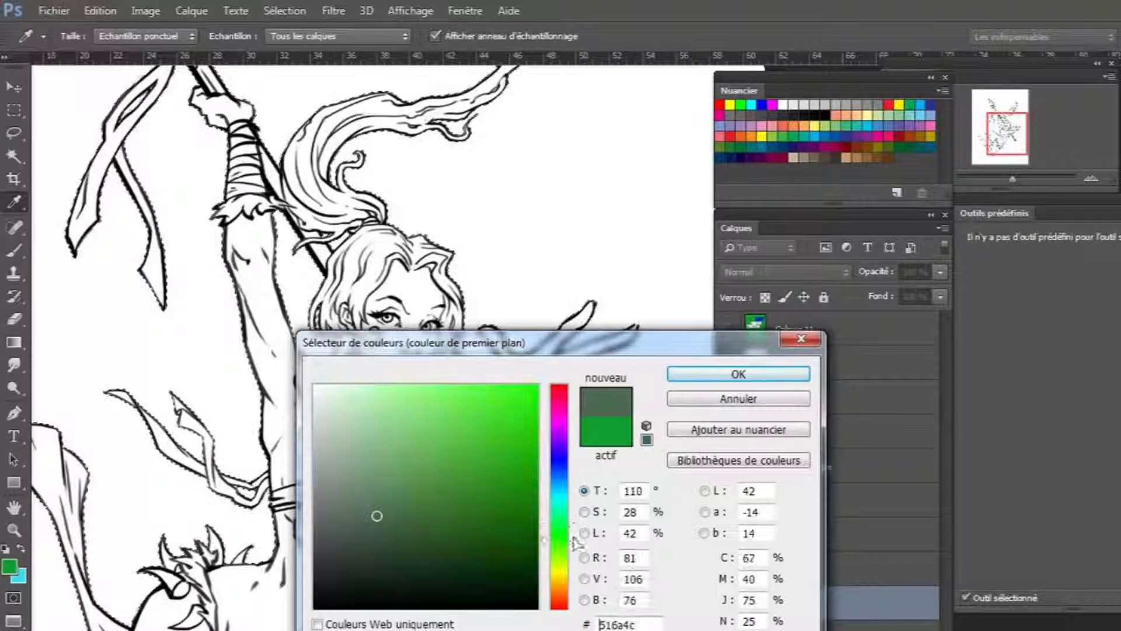
left_click(354, 492)
left_click(373, 470)
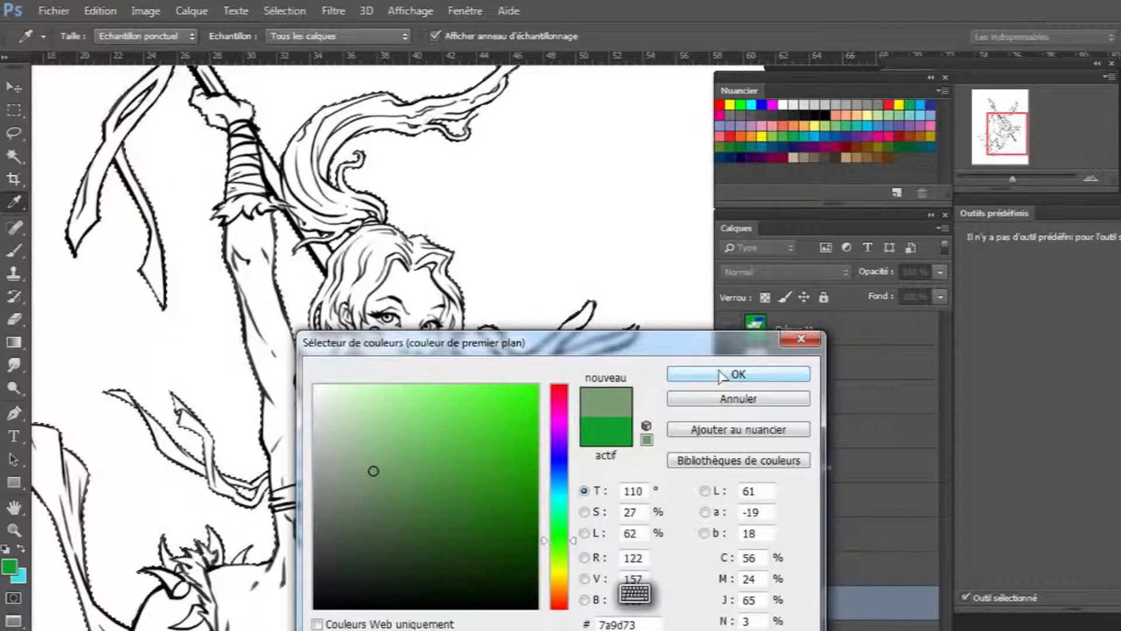
left_click(379, 500)
left_click(733, 374)
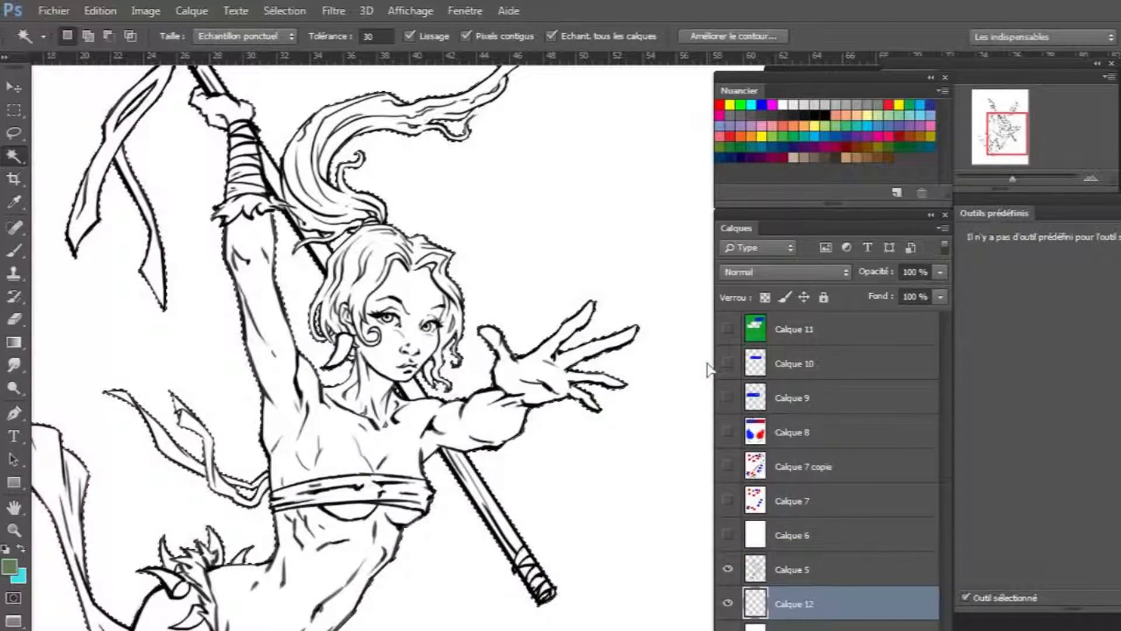
Fill the selected background on layer Calque 12 with the grey-green foreground colour, trying the cyan background colour in between
key("alt+BackSpace")
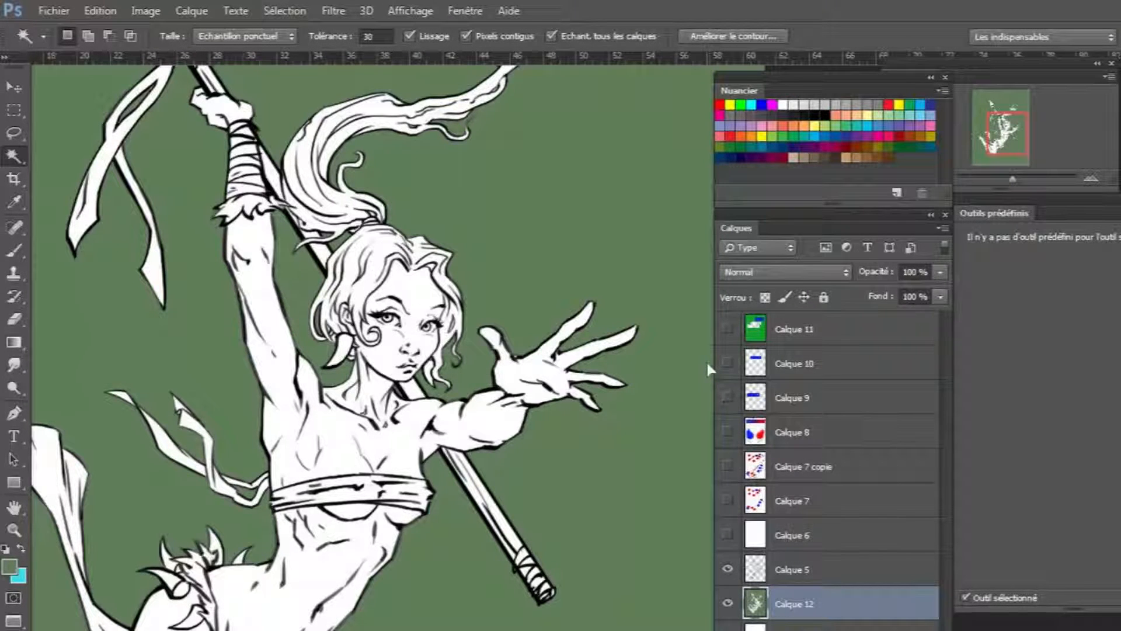
key("ctrl+BackSpace")
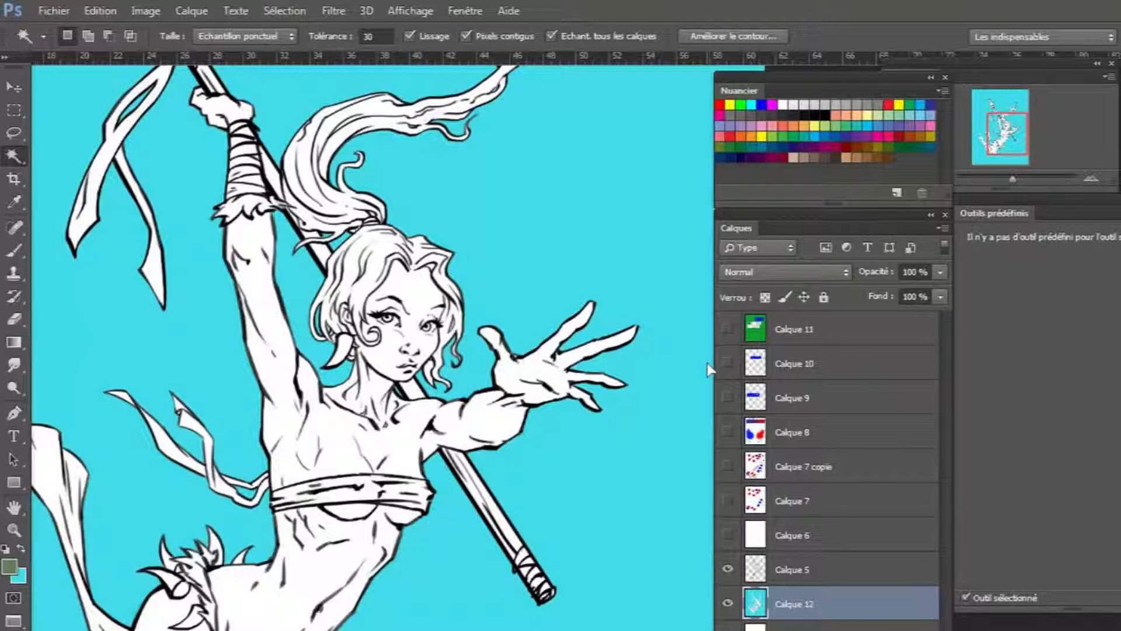
key("alt+BackSpace")
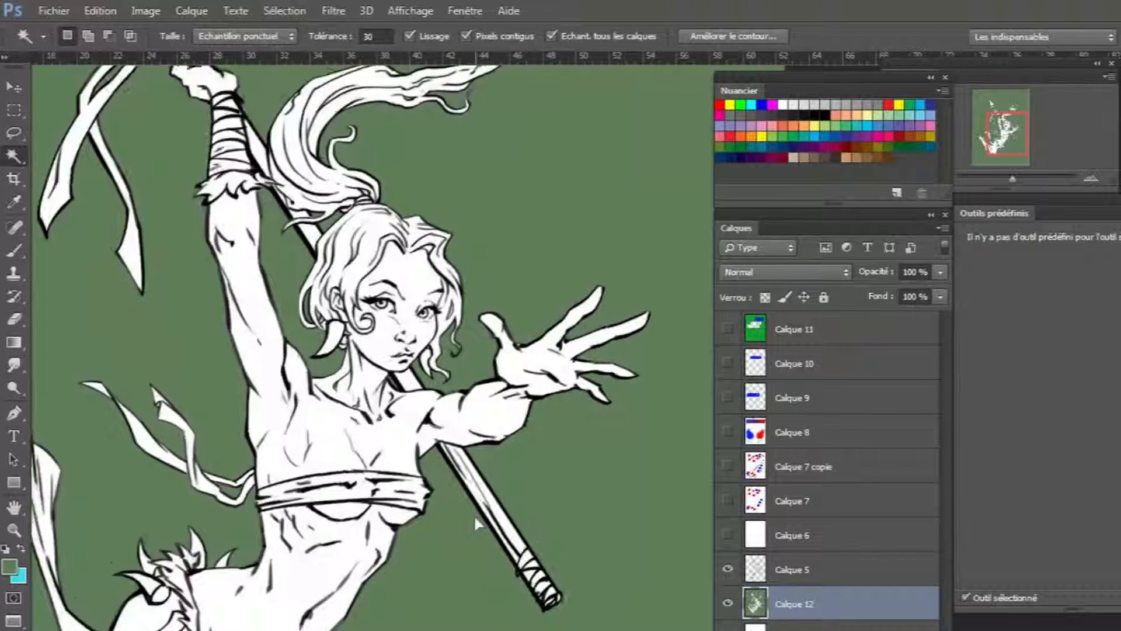
Add the small enclosed gap between the neck and the horn-shaped ornament below the ear to the background selection
scroll(475, 514, "up", 4)
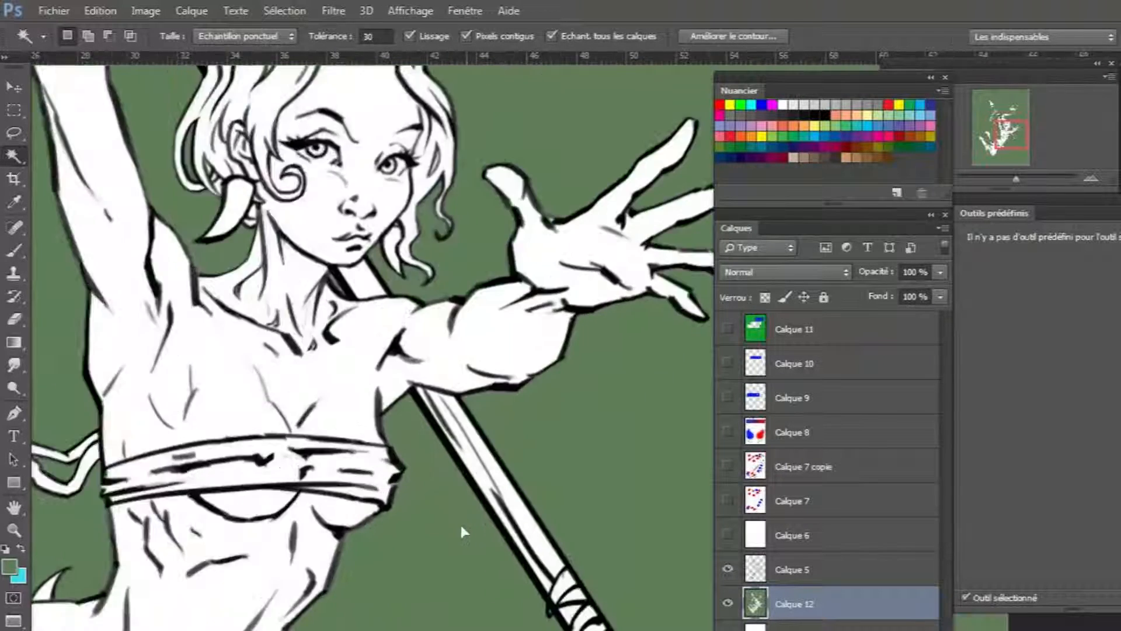
scroll(398, 555, "up", 3)
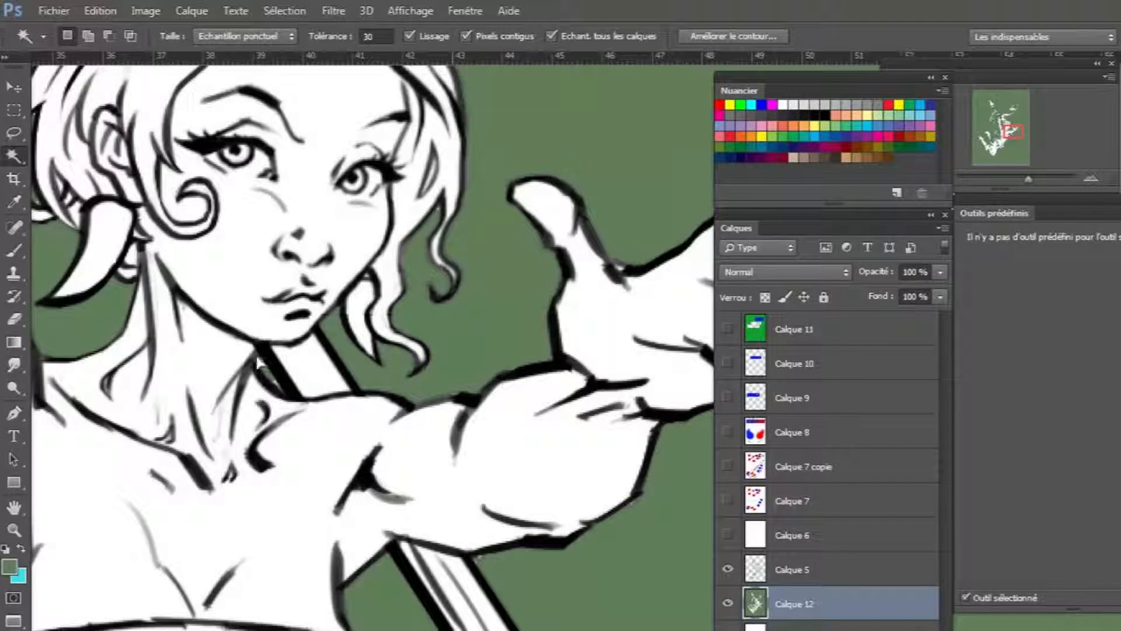
left_click_drag(196, 329, 367, 479)
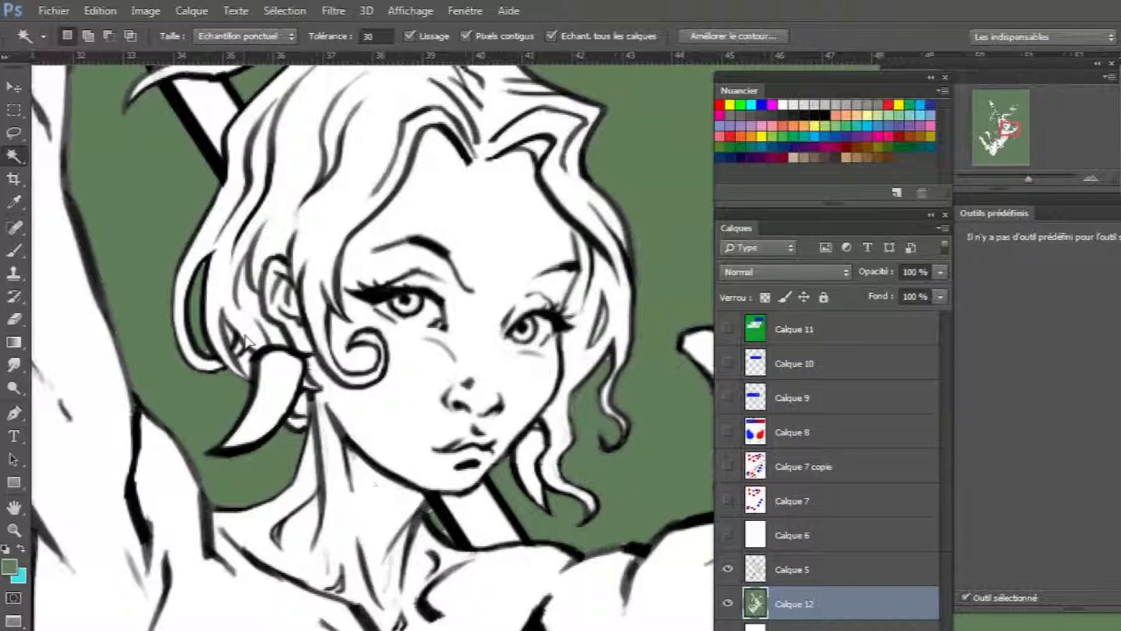
left_click(308, 414, "shift")
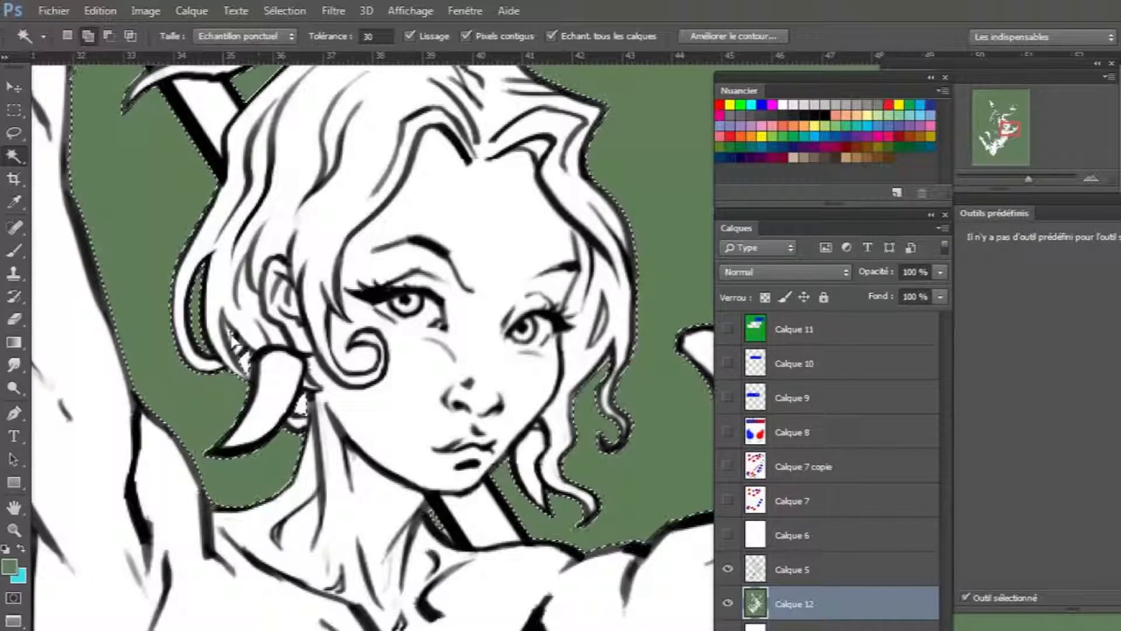
Expand the background selection by 2 pixels so that it extends under the outlines
scroll(324, 409, "up", 5)
scroll(324, 408, "left", 5)
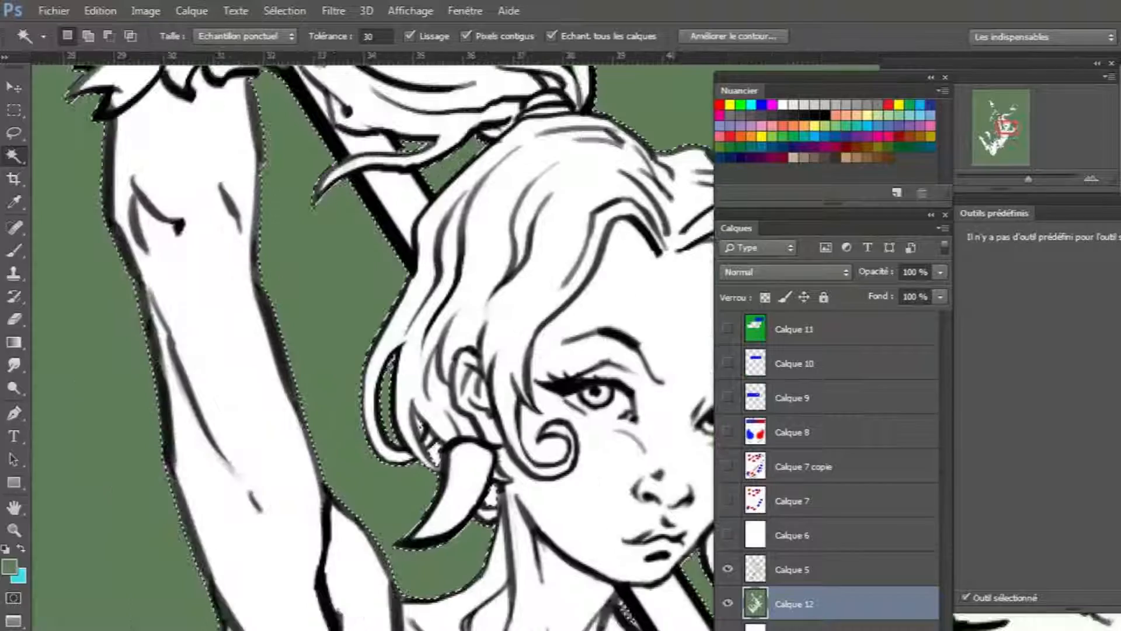
scroll(318, 344, "up", 10)
scroll(318, 345, "right", 2)
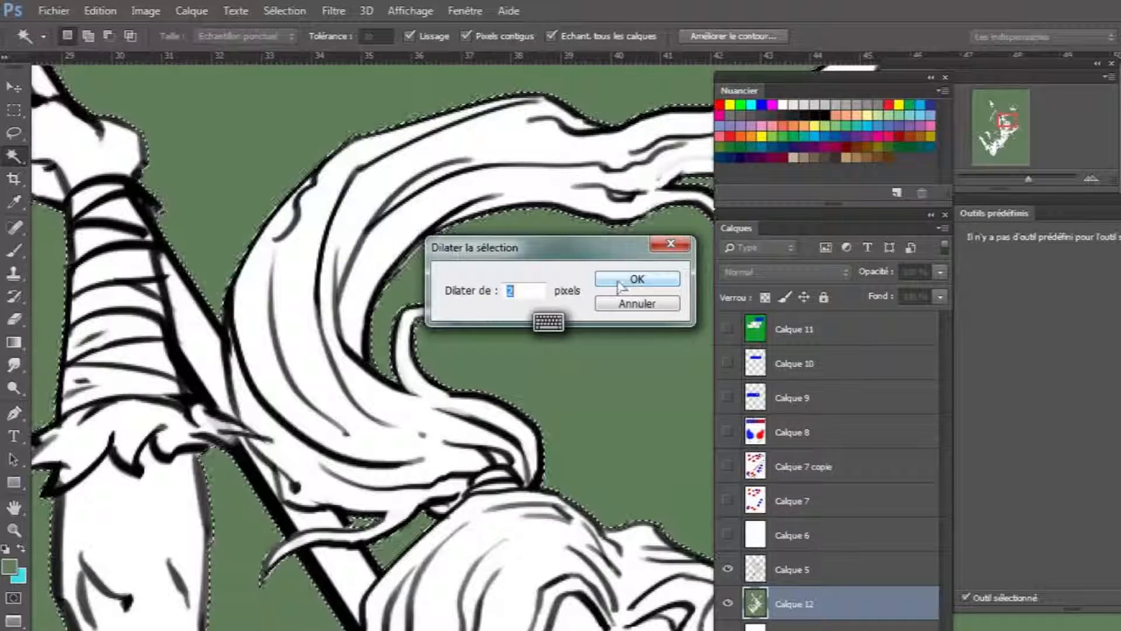
left_click(621, 285)
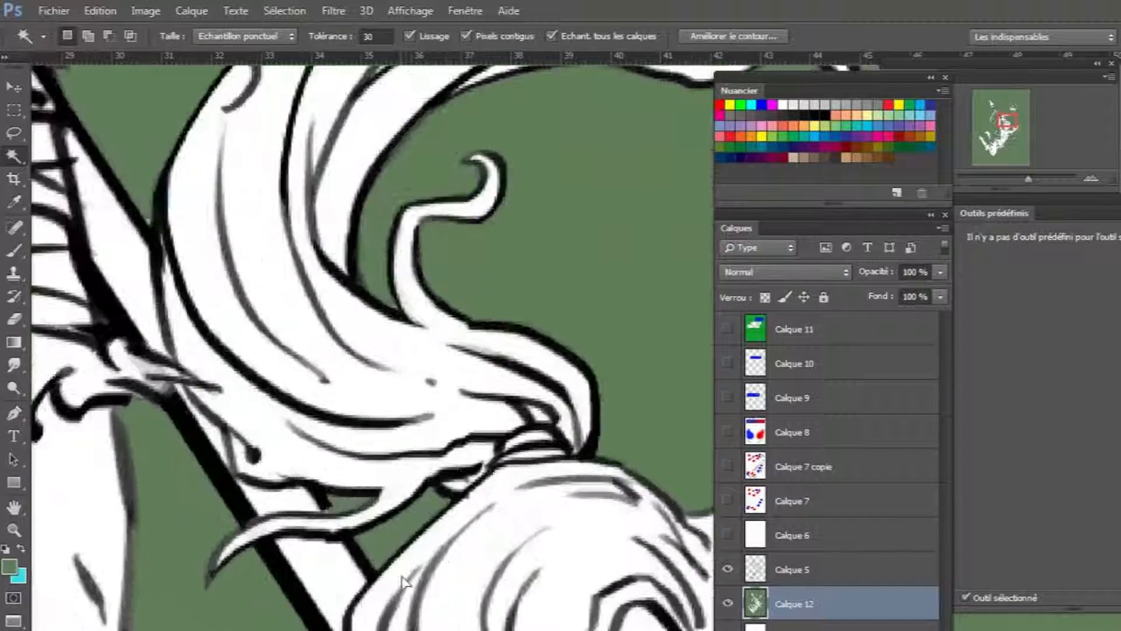
Toggle the visibility of line-art layer Calque 5 to check the fill under the ponytail outlines, and clear the selection
scroll(403, 581, "up", 2)
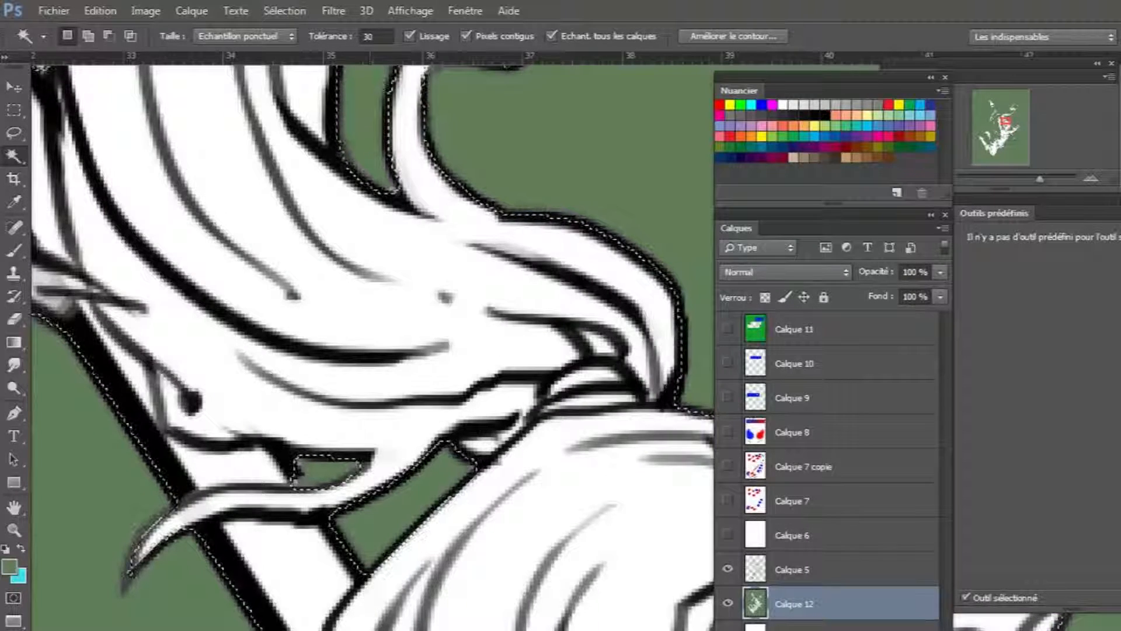
left_click(728, 566)
left_click(730, 563)
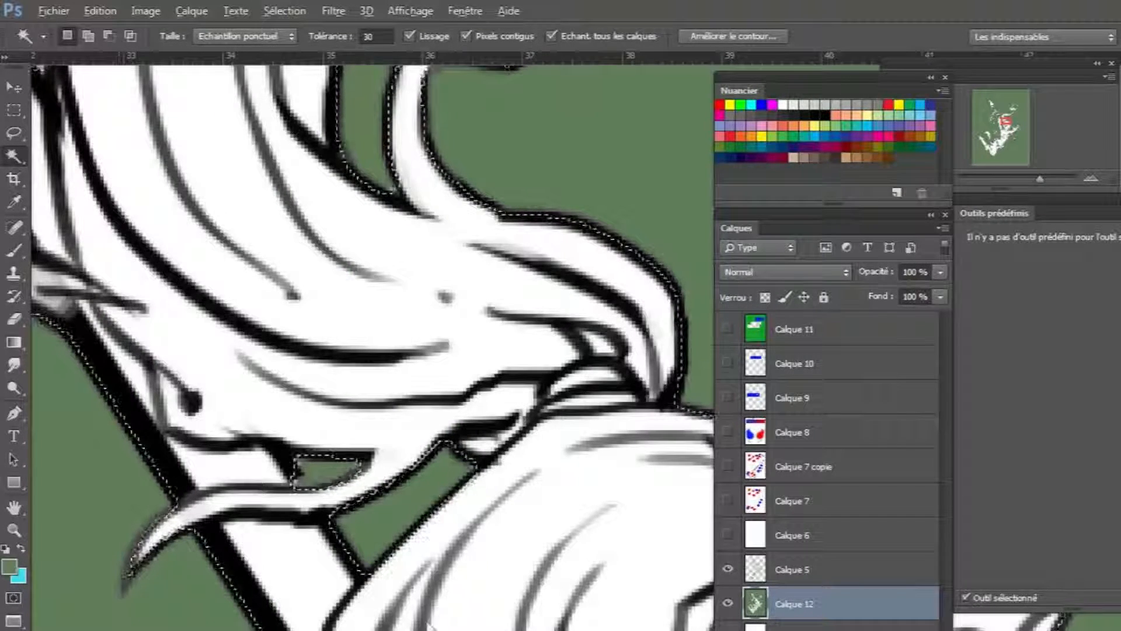
scroll(425, 614, "down", 3)
scroll(425, 614, "down", 1)
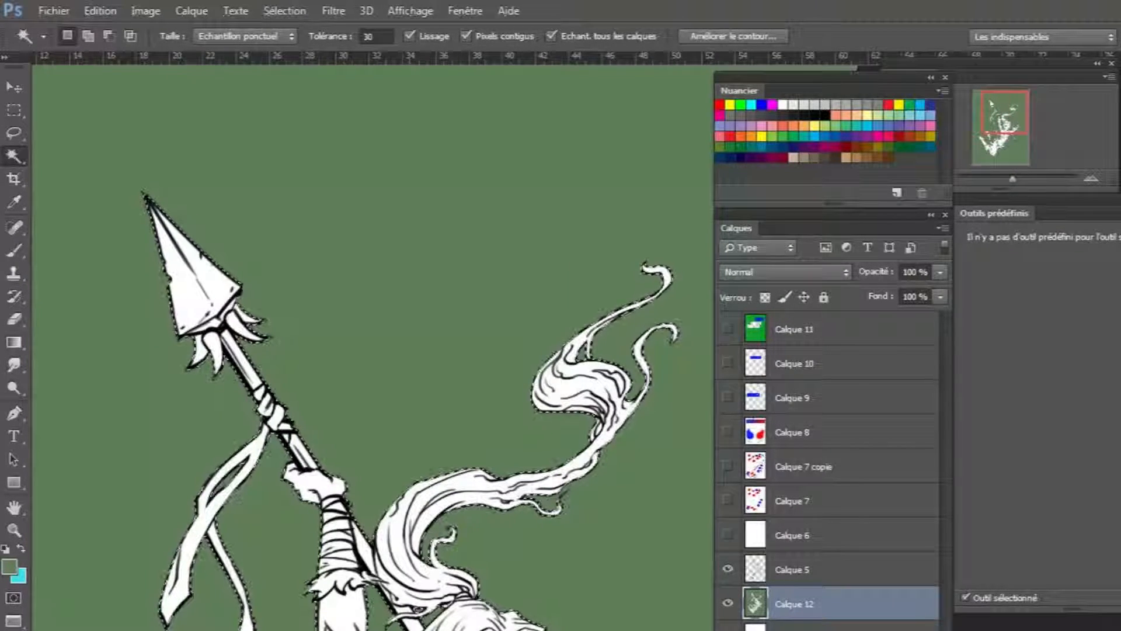
key("m")
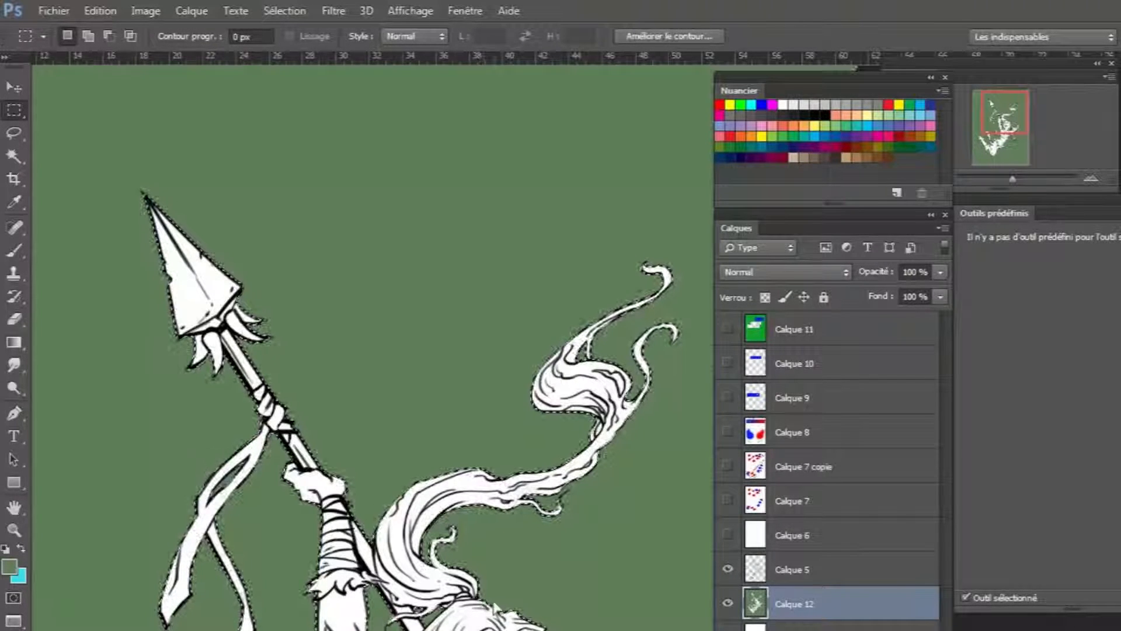
key("ctrl+d")
Examine the edges of the green fill along the hair, face, torso, ribbons and spear for gaps
scroll(486, 627, "up", 3)
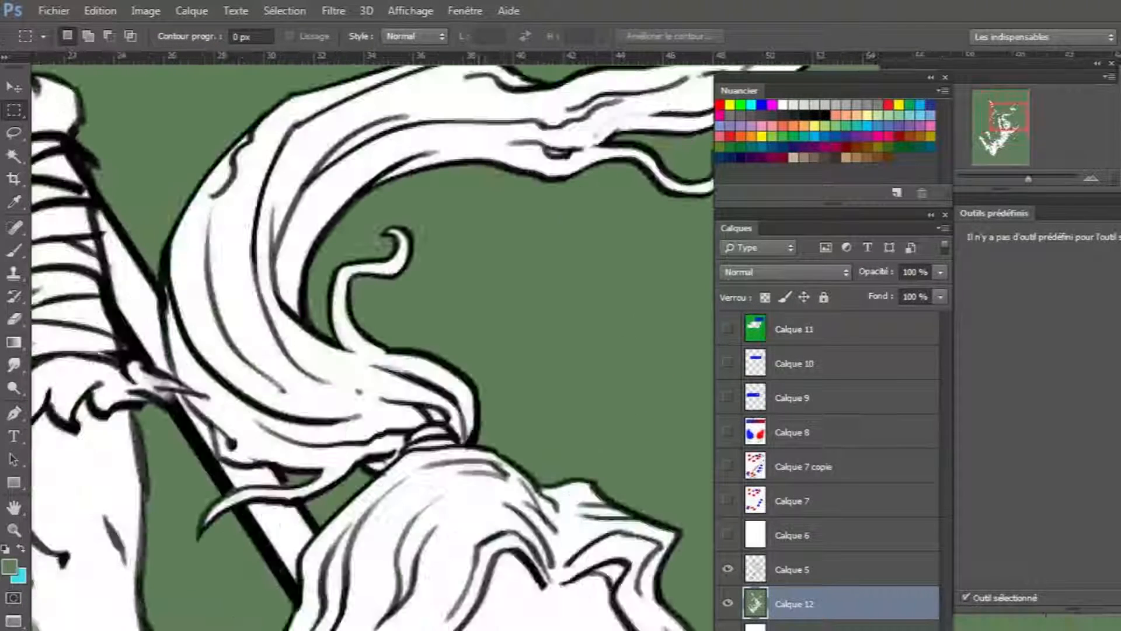
scroll(371, 344, "down", 5)
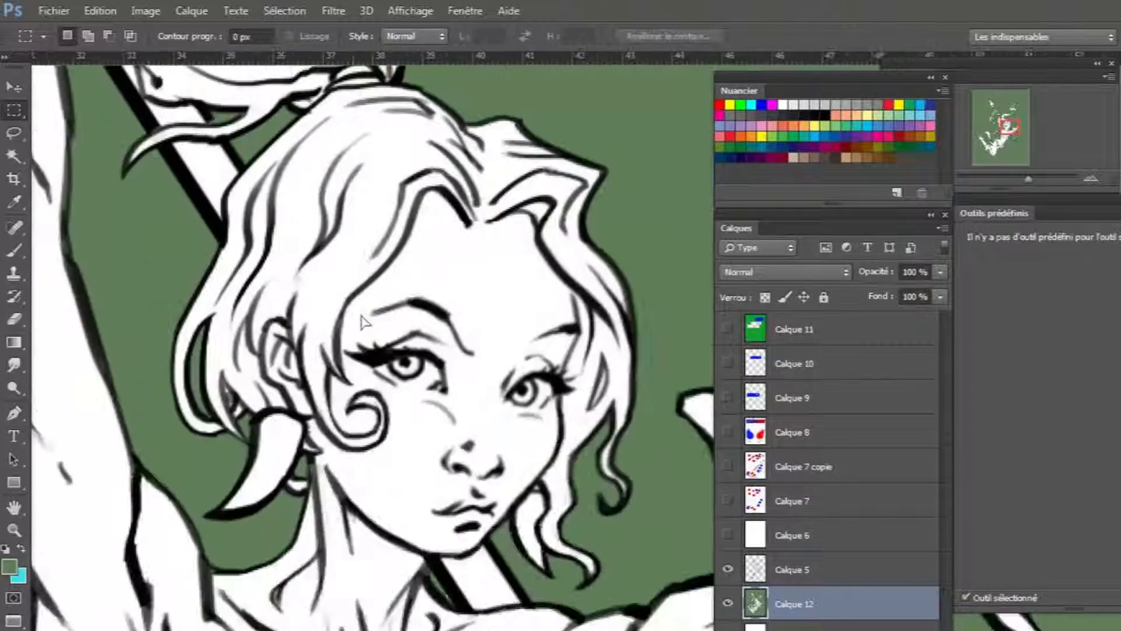
scroll(618, 444, "down", 5)
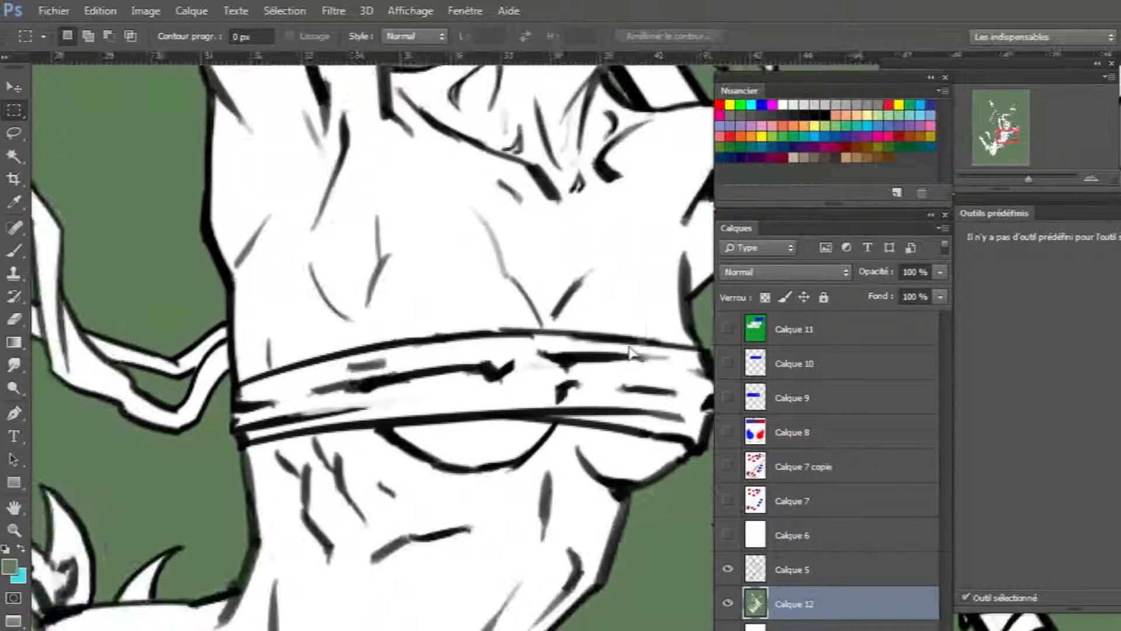
scroll(618, 443, "down", 3)
left_click_drag(618, 444, 651, 415)
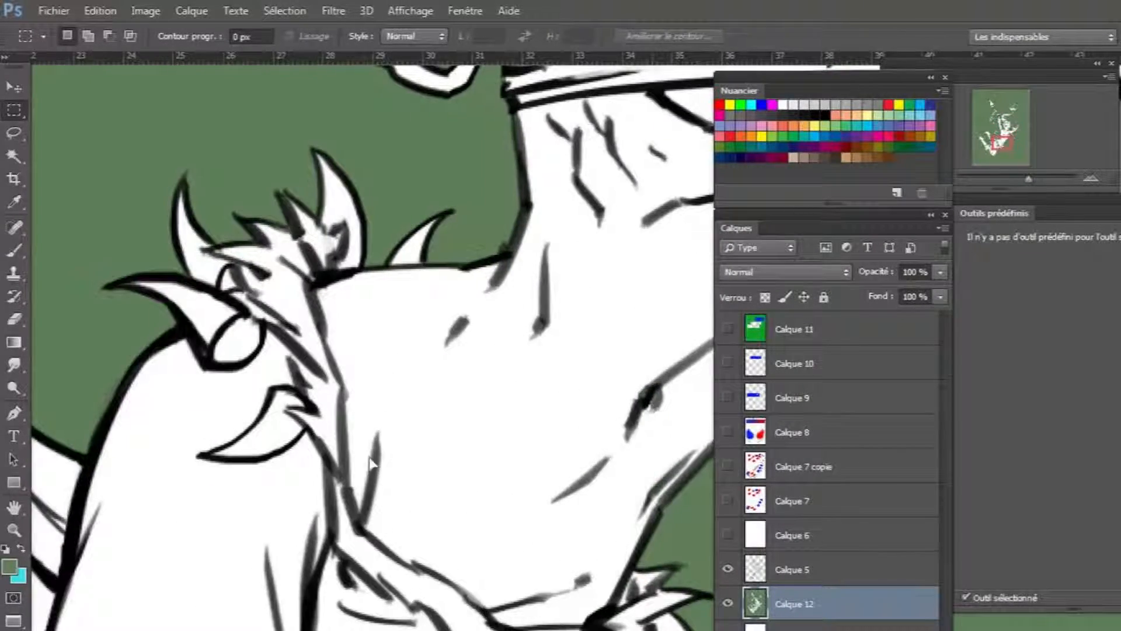
scroll(413, 599, "up", 5)
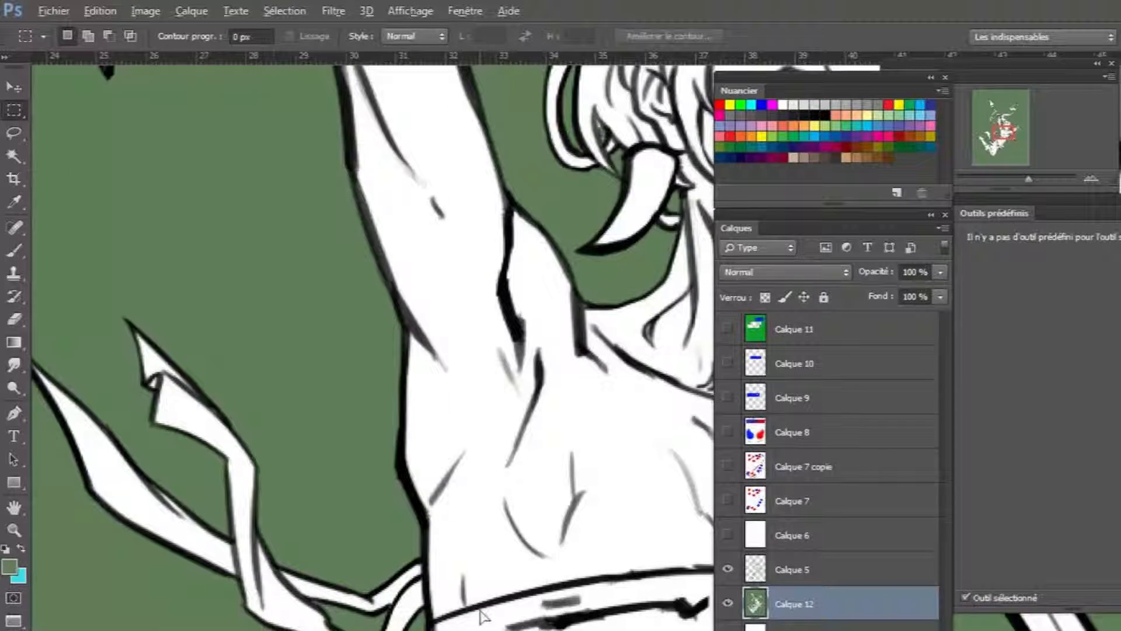
scroll(482, 613, "down", 3)
scroll(482, 613, "up", 5)
scroll(578, 596, "up", 2)
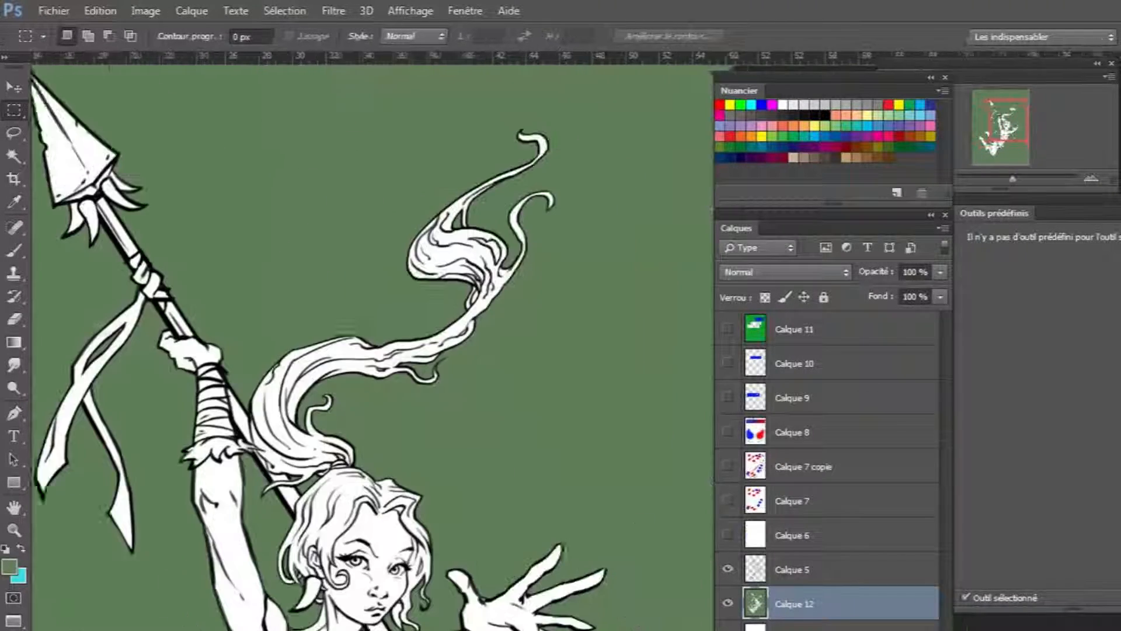
scroll(459, 476, "down", 4)
scroll(459, 476, "left", 2)
scroll(492, 602, "down", 2)
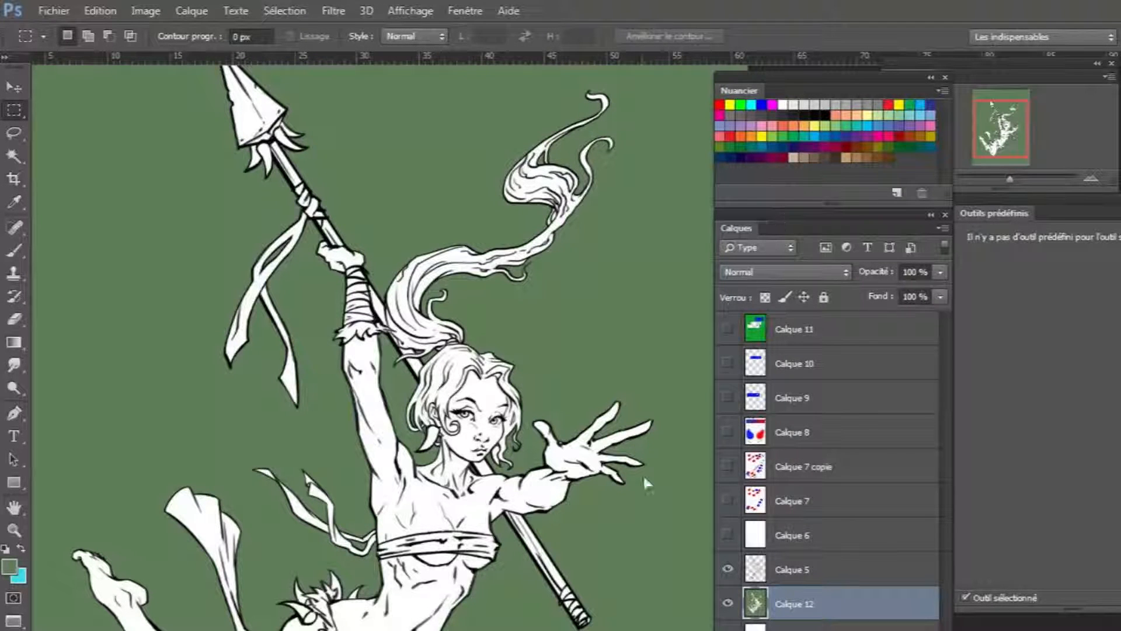
left_click_drag(579, 543, 537, 575)
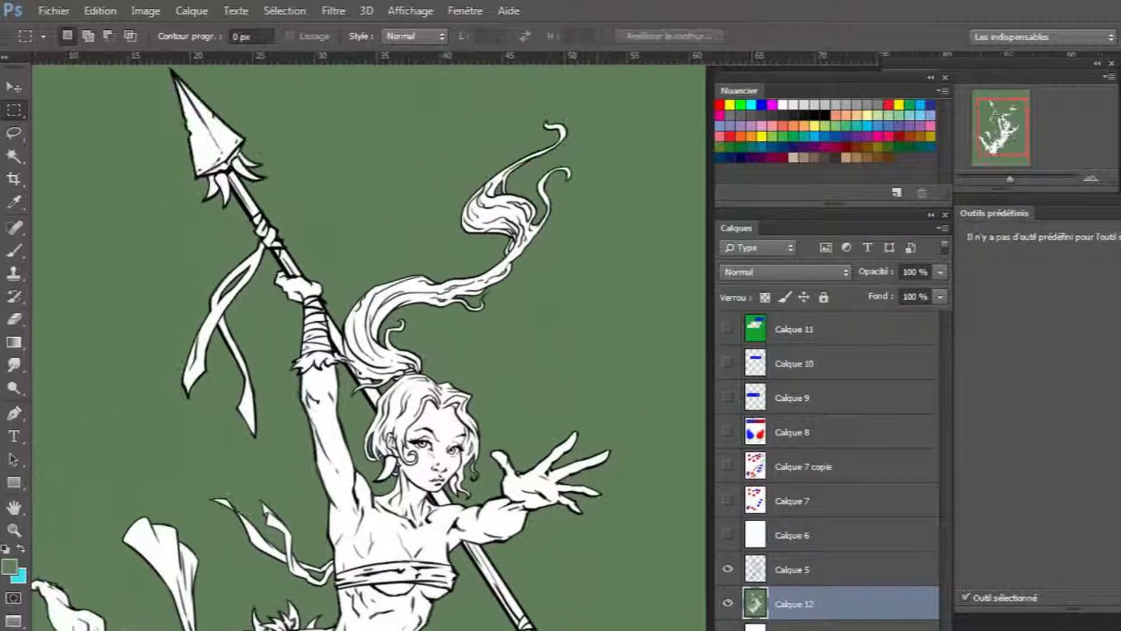
Load the green fill of layer Calque 12 as a selection and invert it to select the whole figure
left_click_drag(777, 212, 583, 78)
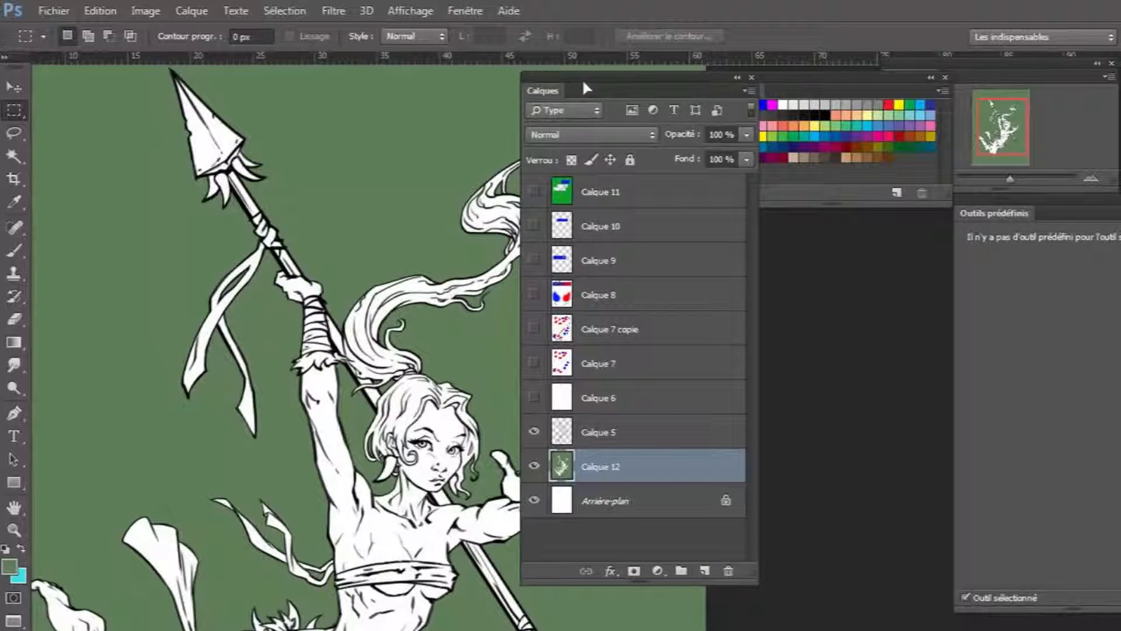
left_click(562, 466, "ctrl")
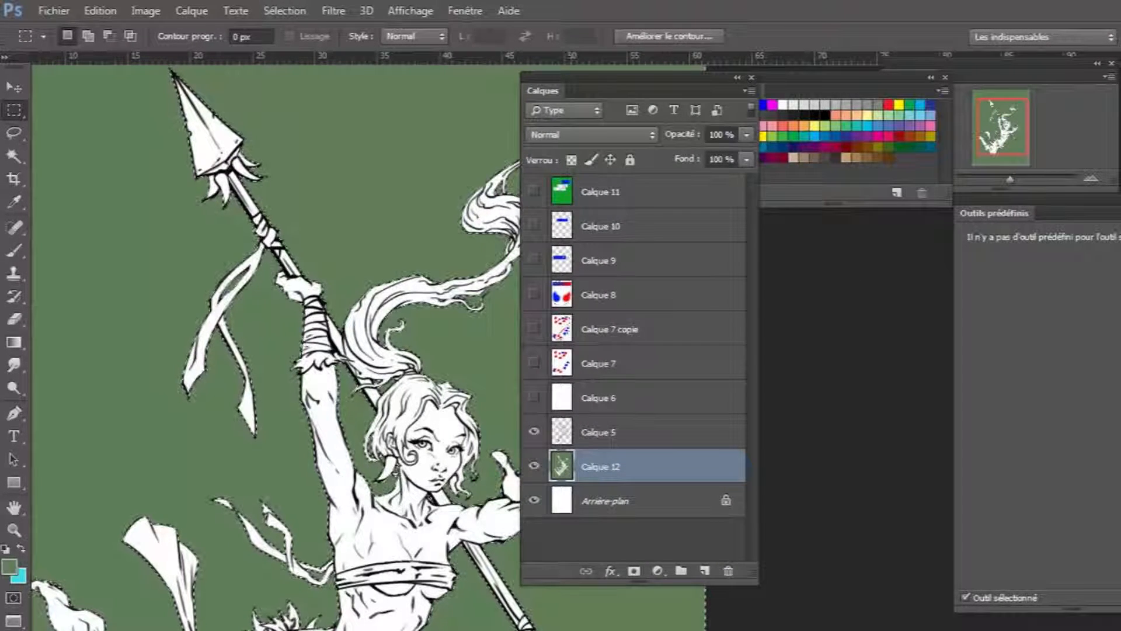
left_click_drag(598, 78, 786, 210)
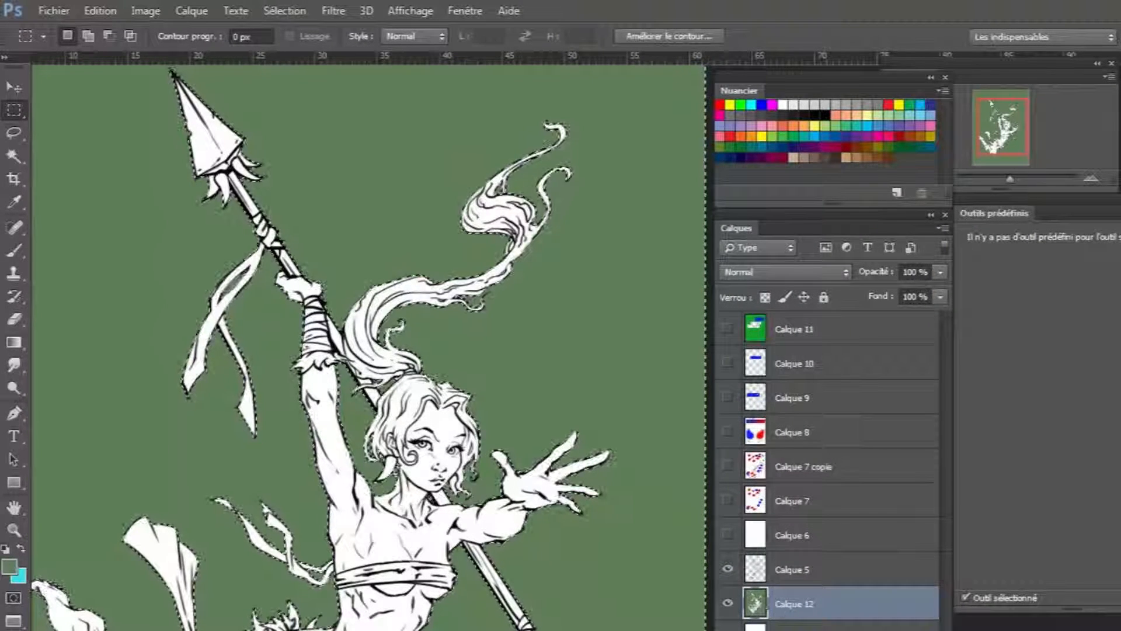
left_click(285, 12)
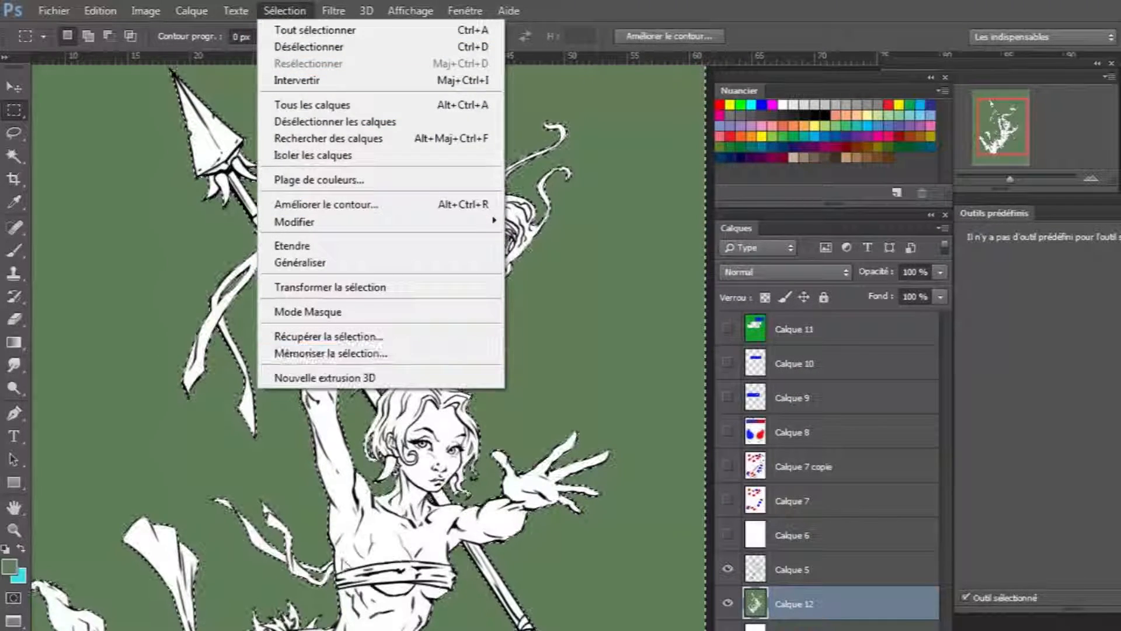
left_click(351, 80)
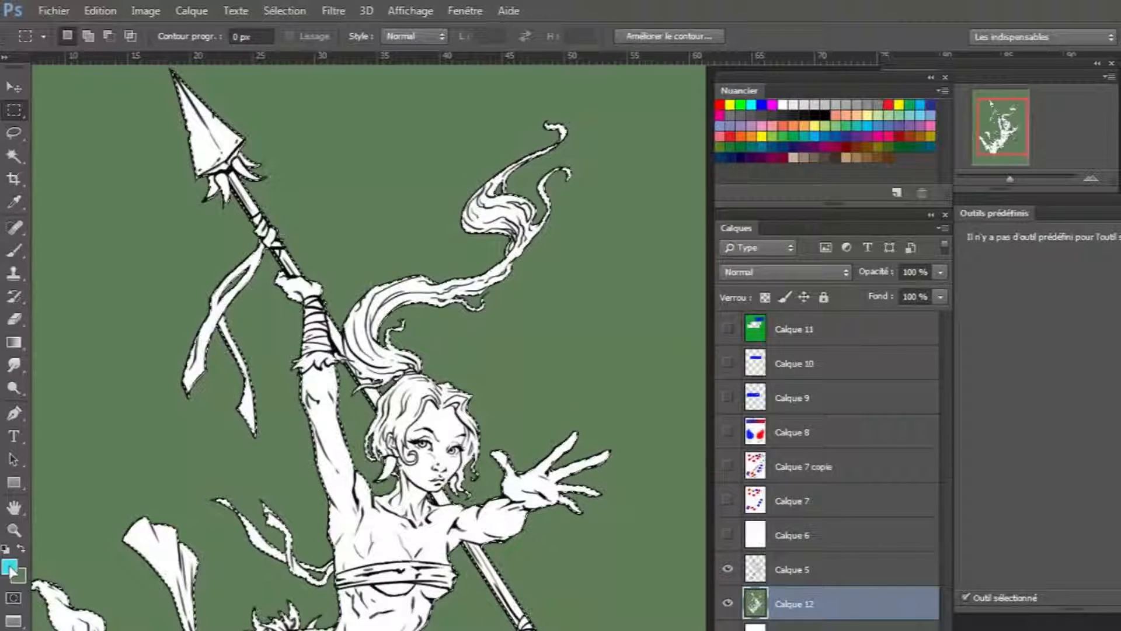
Set the foreground colour to a muted orange skin tone with a hue of 23°
left_click(11, 567)
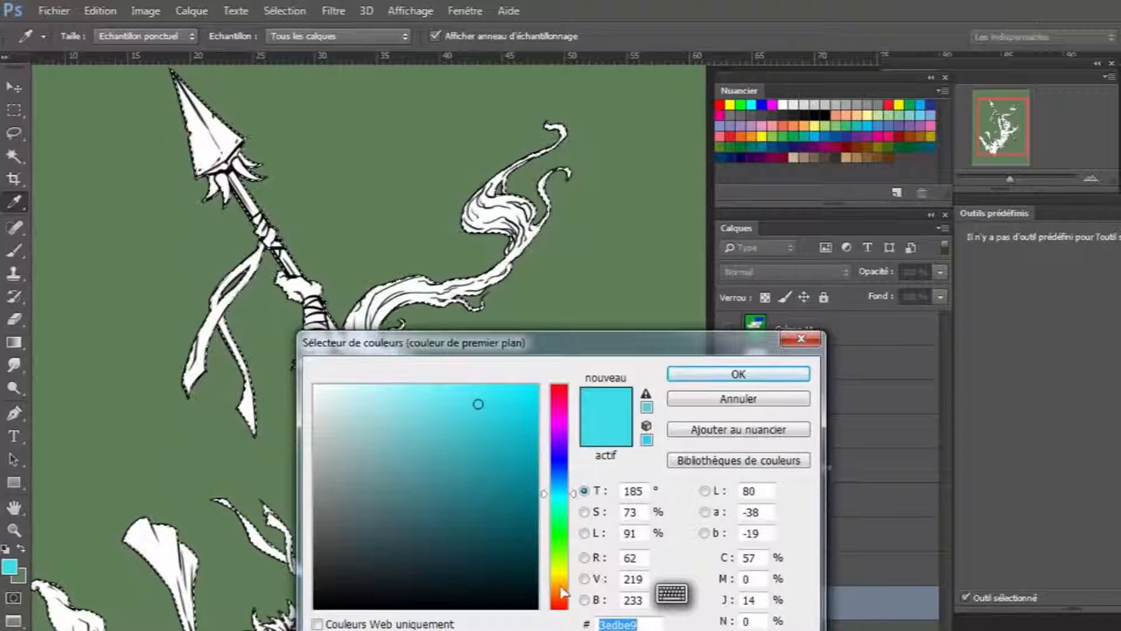
left_click(560, 591)
left_click(399, 397)
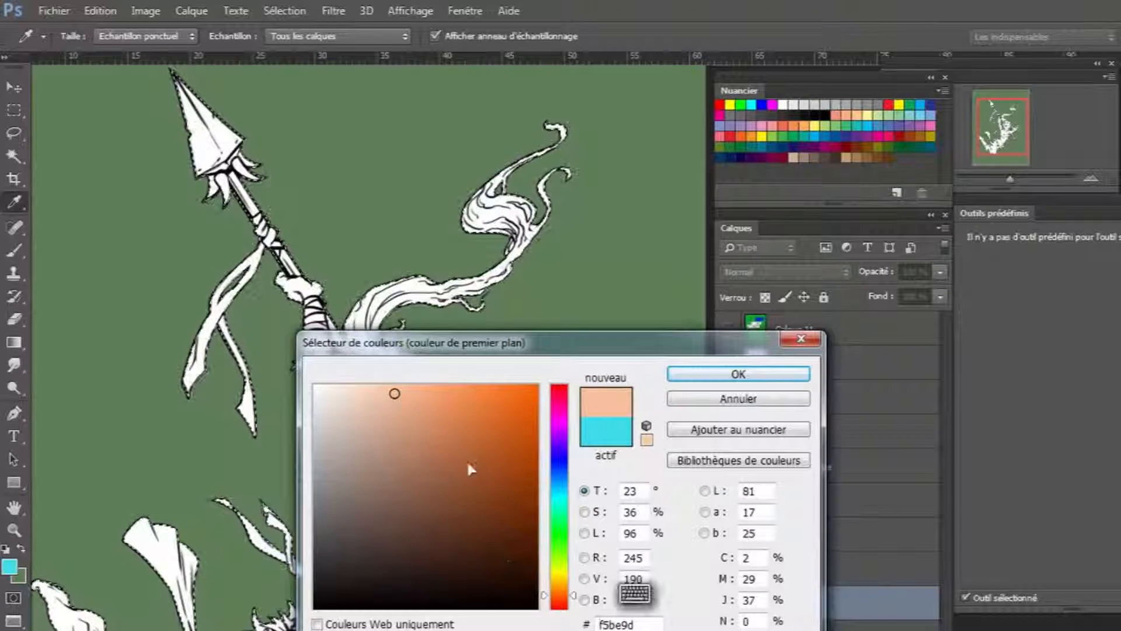
left_click(411, 443)
left_click(737, 373)
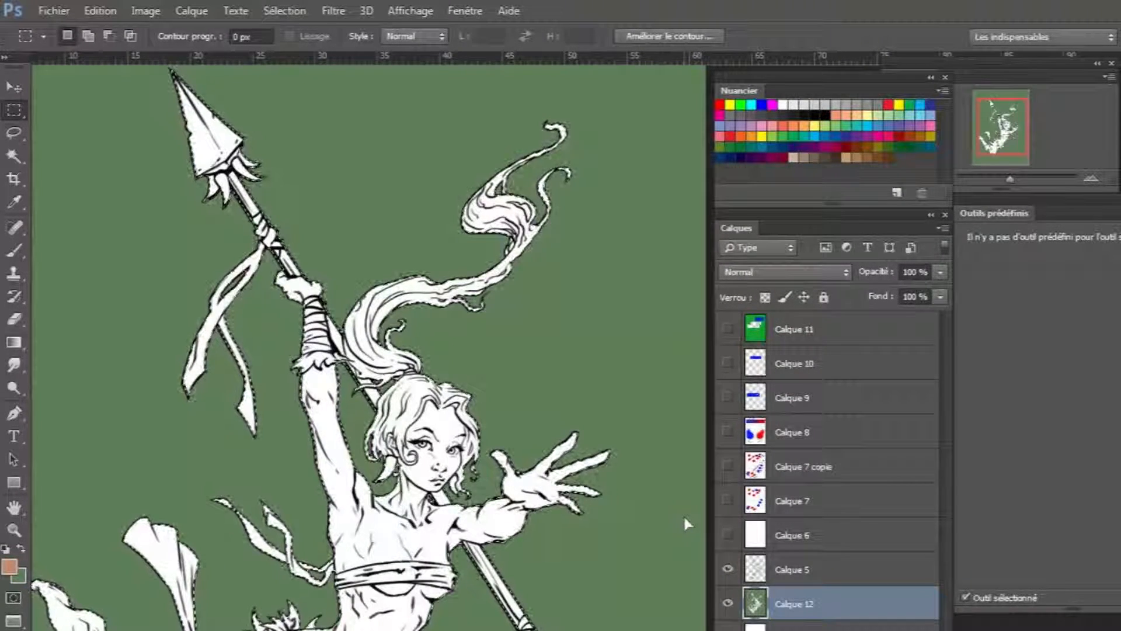
Fill the selected figure with the skin tone on a new layer below the line art, deselect, and make the green background layer active
key("ctrl+shift+alt+n")
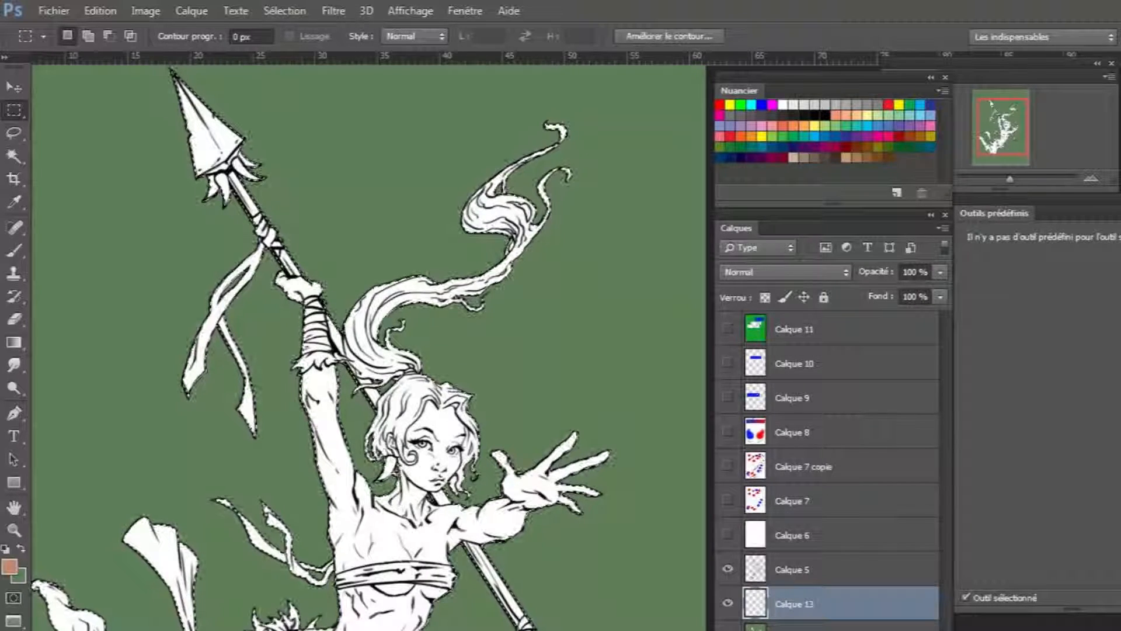
key("alt+BackSpace")
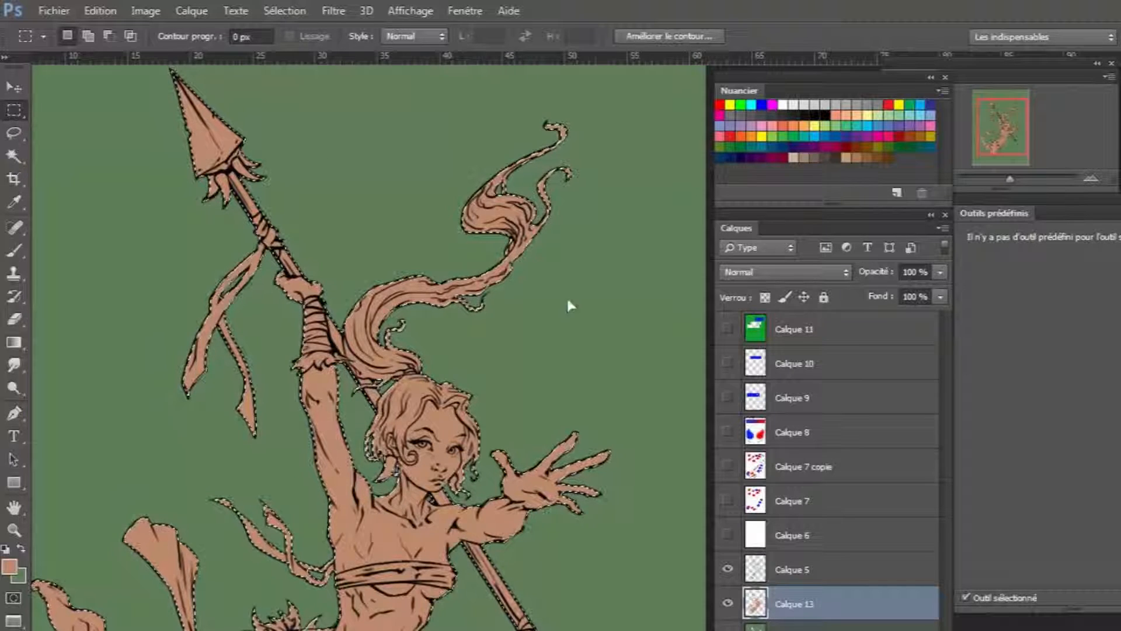
key("ctrl+d")
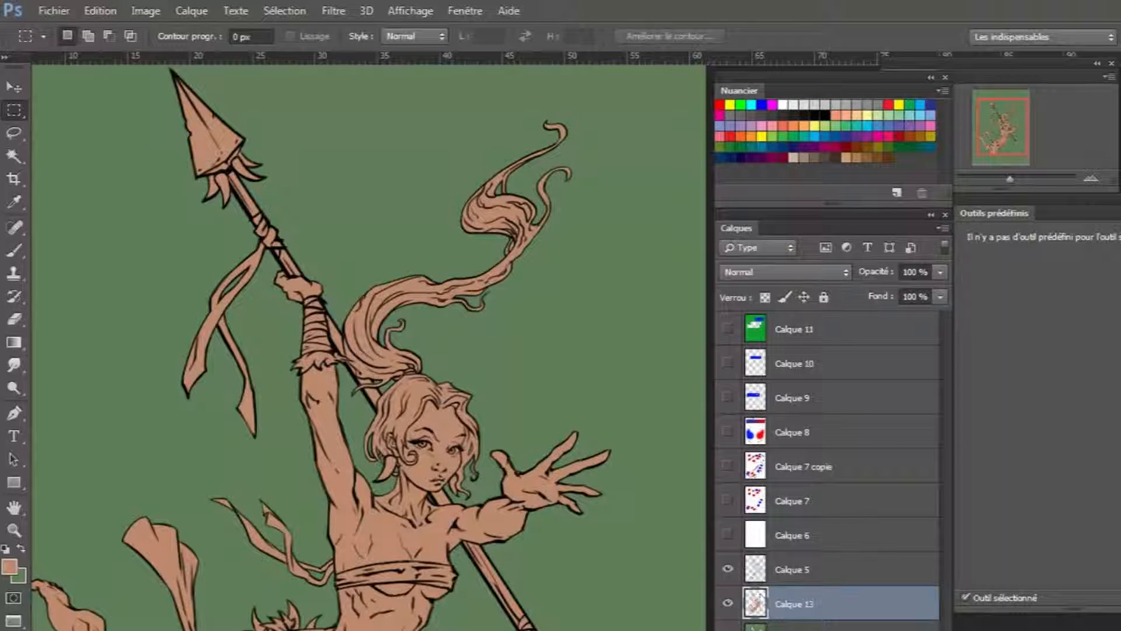
left_click(840, 627)
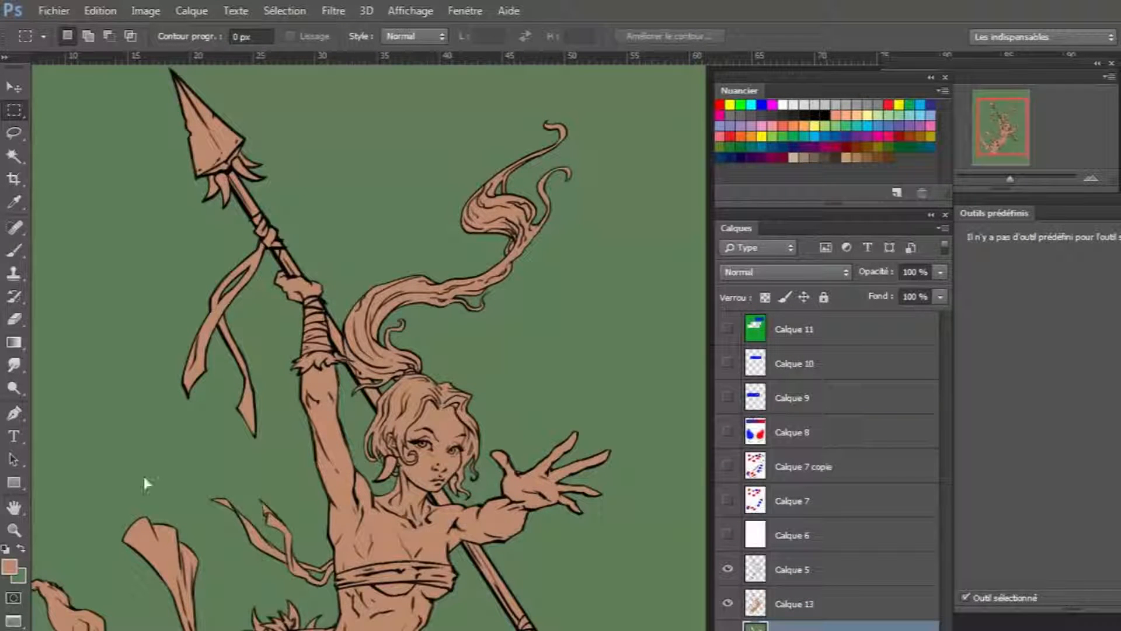
scroll(541, 559, "down", 1)
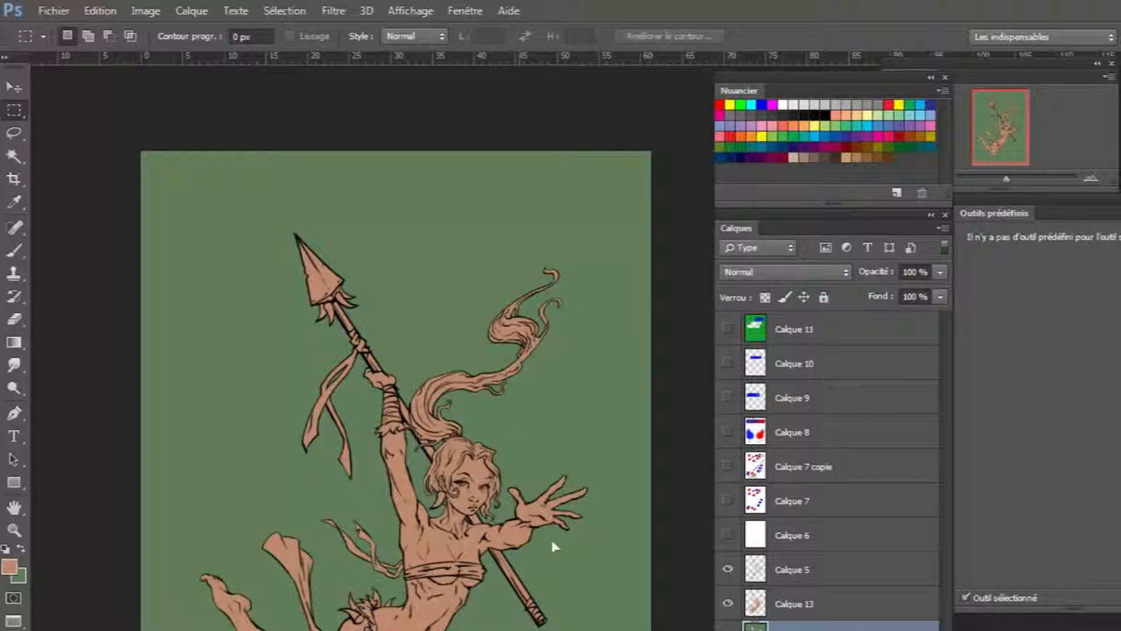
Build one stepped selection across the spearhead from three overlapping rectangular marquees added together
left_click_drag(545, 573, 448, 428)
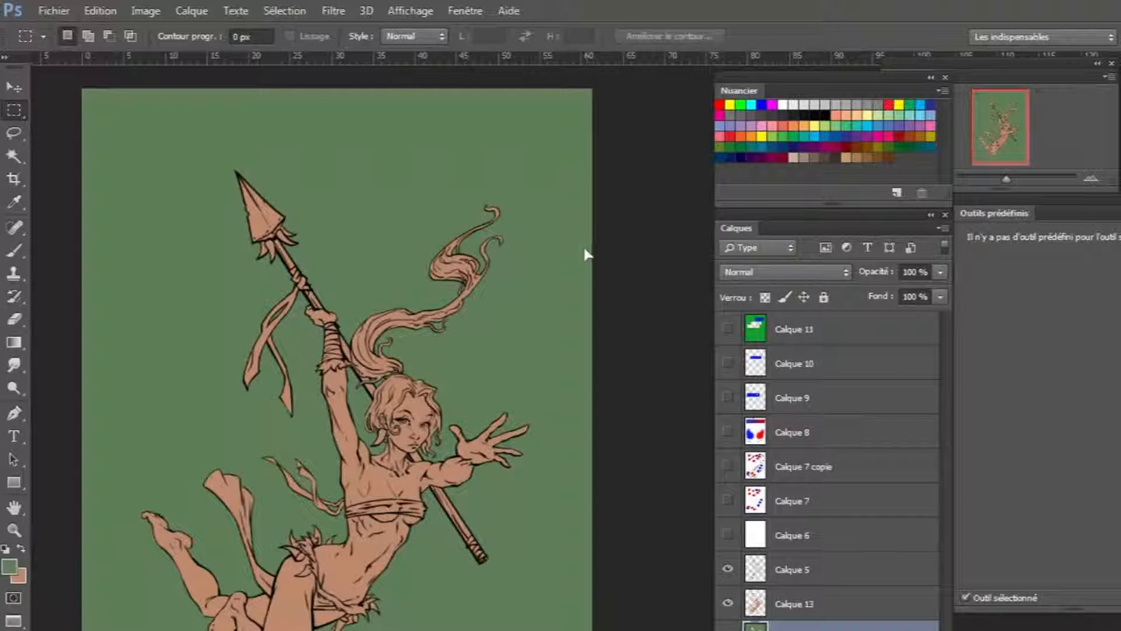
left_click_drag(116, 212, 221, 277)
left_click_drag(185, 198, 350, 236)
left_click_drag(308, 165, 426, 219)
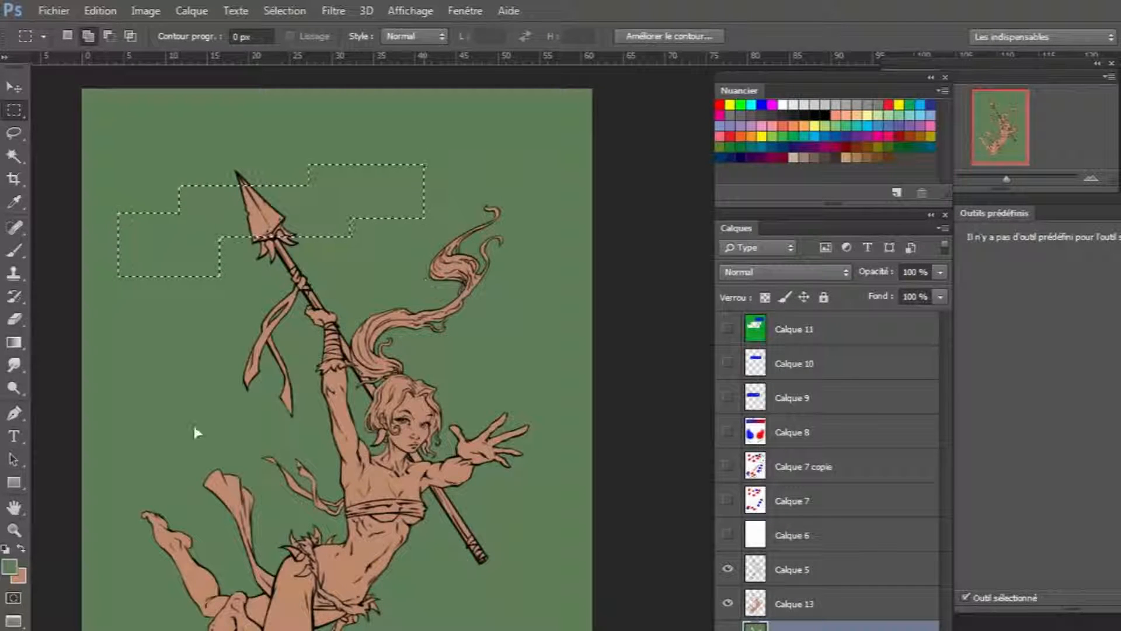
Add freehand Lasso areas above and beside the spearhead and above the outstretched hand, plus the Magic Wand area between the raised arm and hair
left_click(14, 133)
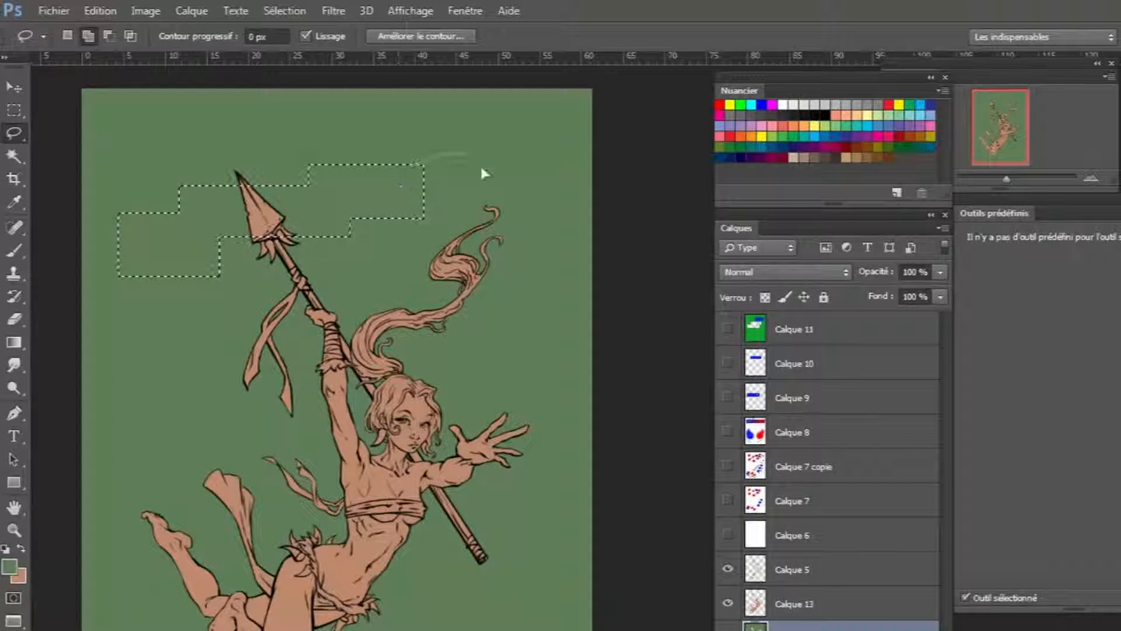
mouse_move(389, 279)
left_mouse_down()
mouse_move(489, 212)
mouse_move(415, 164)
left_mouse_up()
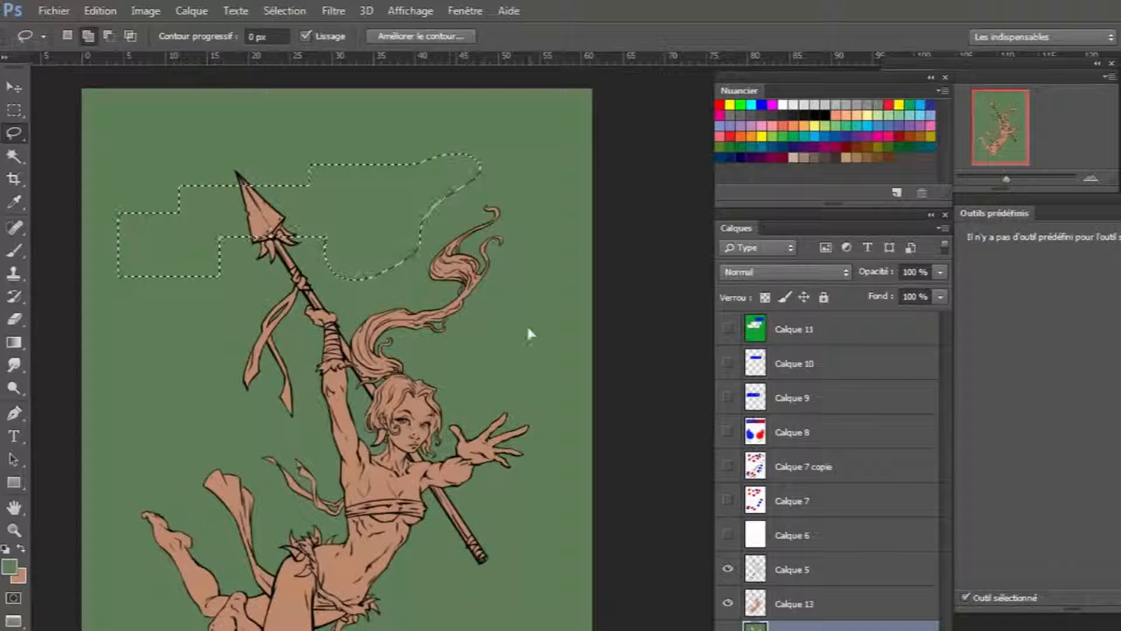
left_click_drag(545, 333, 534, 313)
left_click_drag(205, 109, 246, 116)
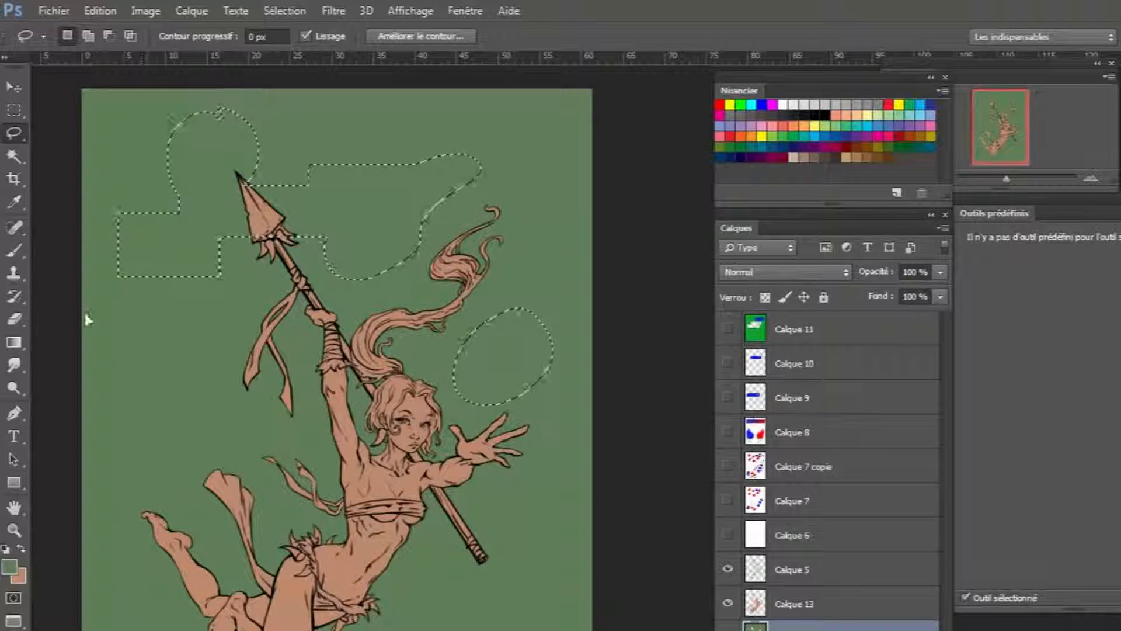
left_click(11, 157)
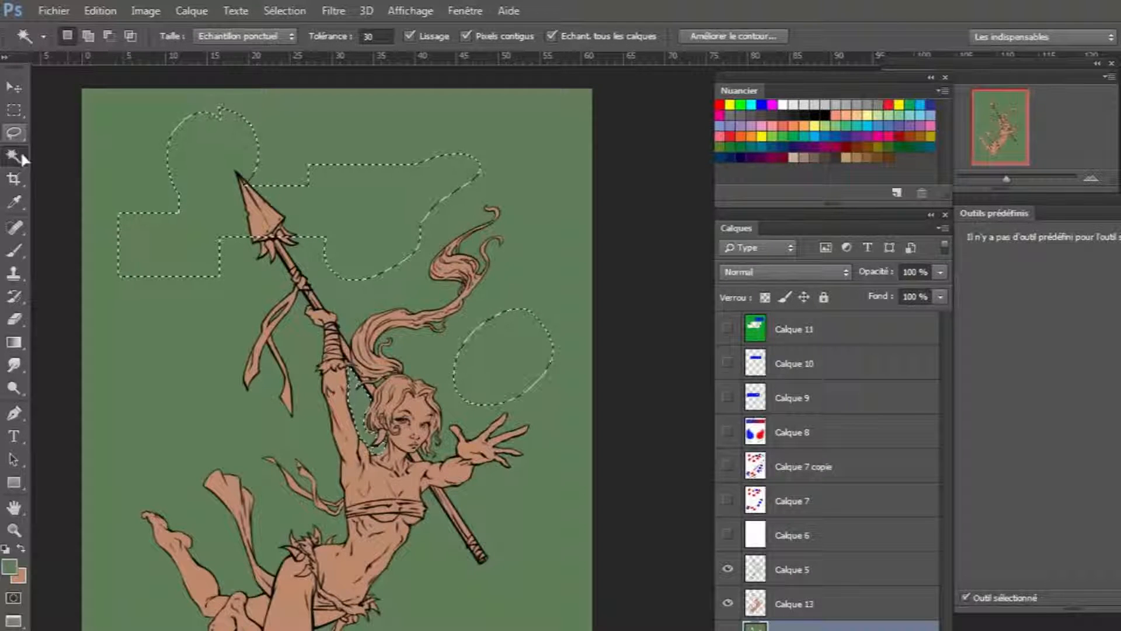
Subtract freehand Lasso areas from the combined selection beside the spearhead, above the outstretched hand, near the raised arm and inside the round upper lobe
left_click(14, 133)
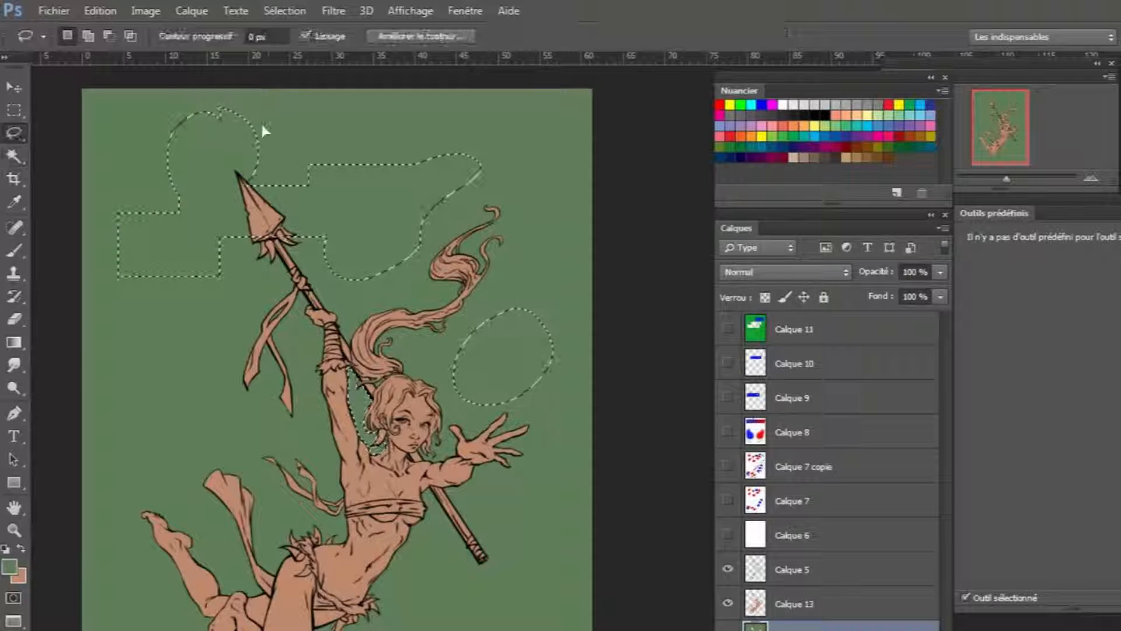
left_click_drag(377, 136, 378, 147)
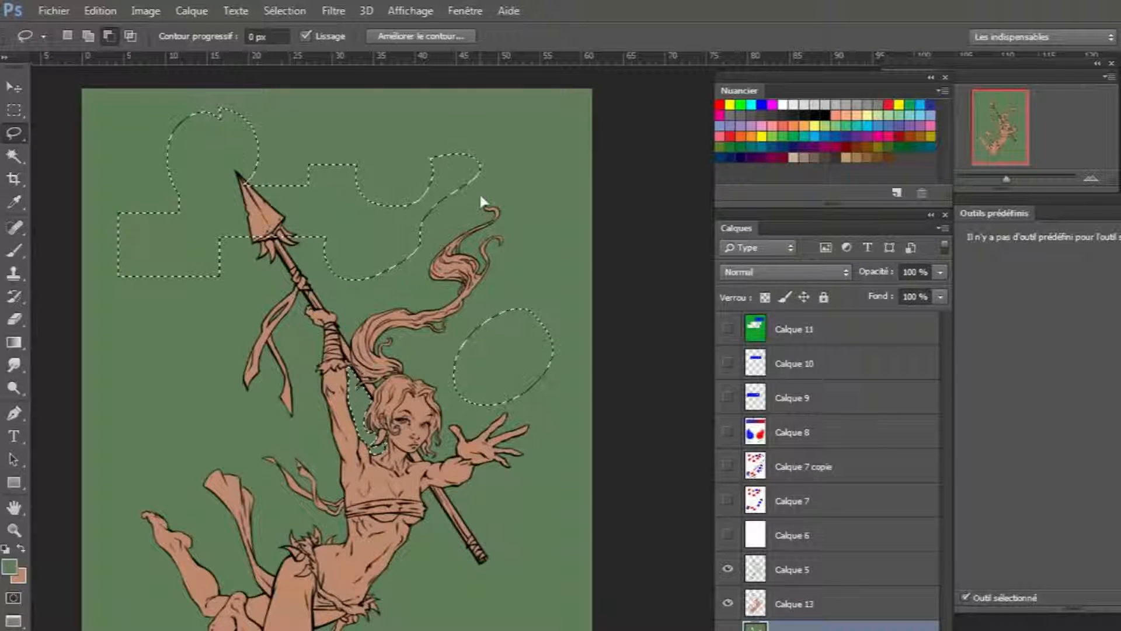
mouse_move(526, 312)
left_mouse_down()
mouse_move(533, 338)
mouse_move(510, 375)
left_mouse_up()
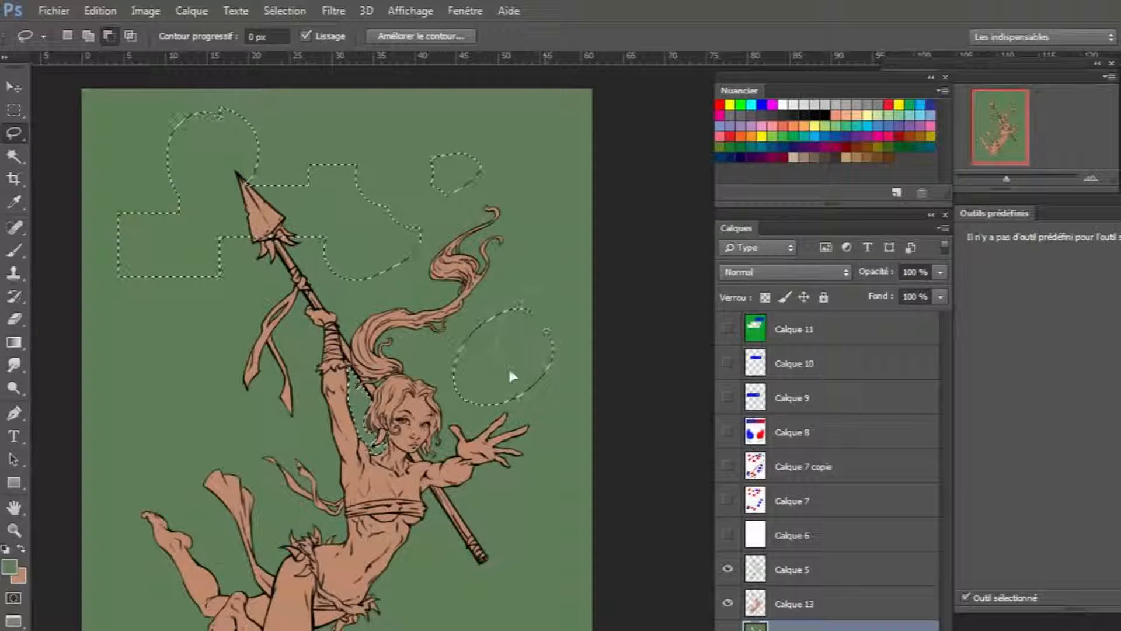
mouse_move(357, 411)
left_mouse_down()
mouse_move(353, 379)
mouse_move(373, 368)
left_mouse_up()
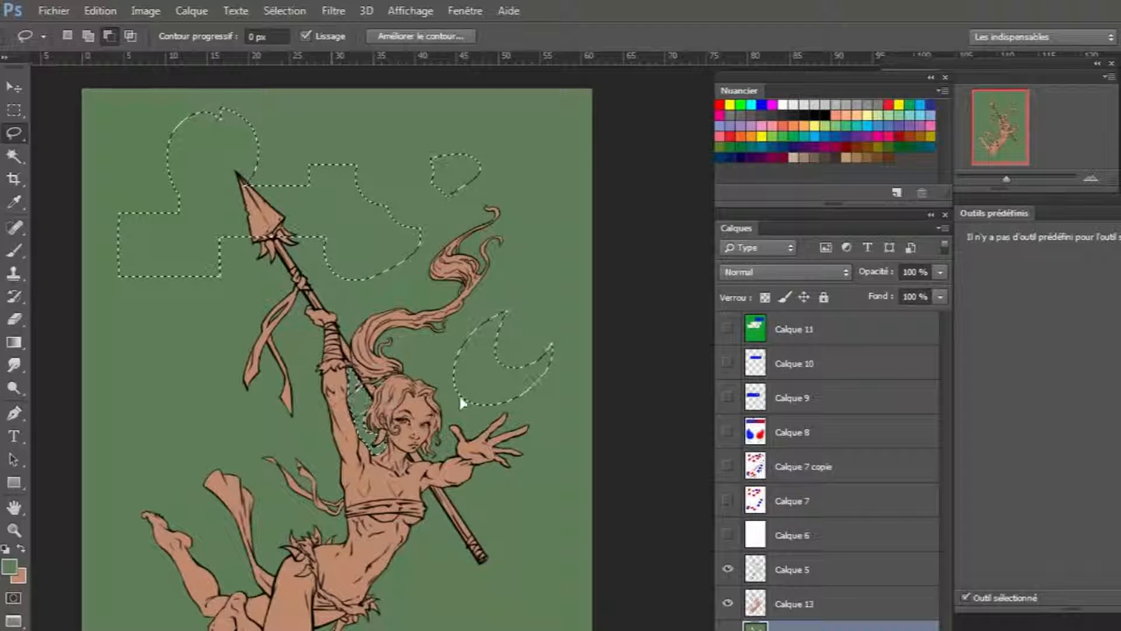
left_click_drag(196, 177, 288, 116)
Subtract a rectangular marquee from the round lobe of the selection above the spearhead, and deselect everything
key("m")
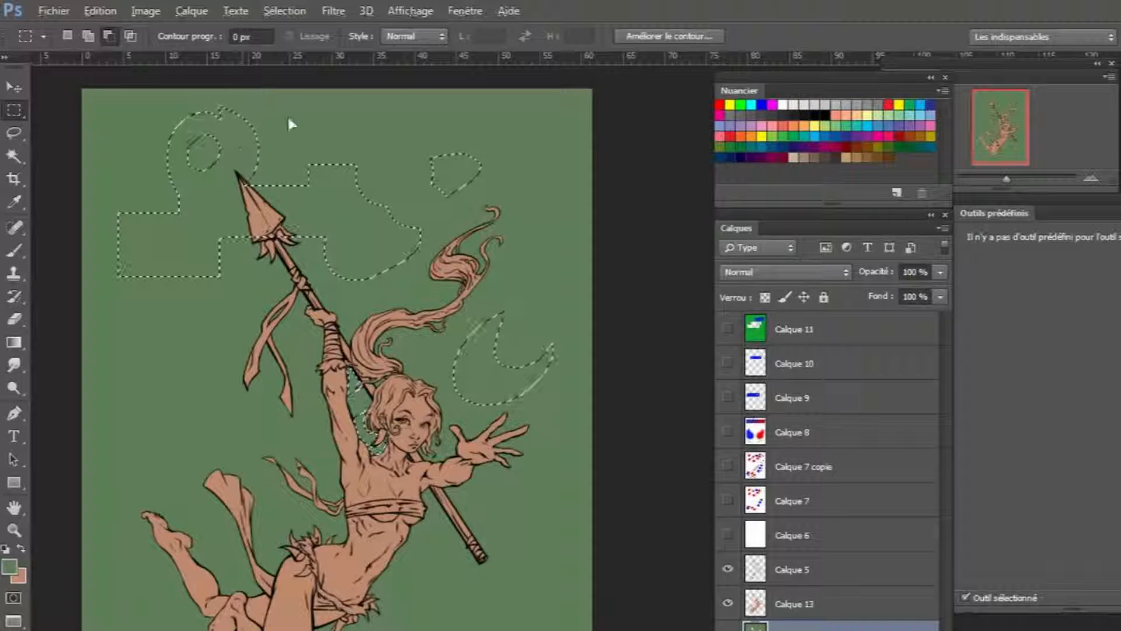
left_click_drag(236, 110, 158, 171)
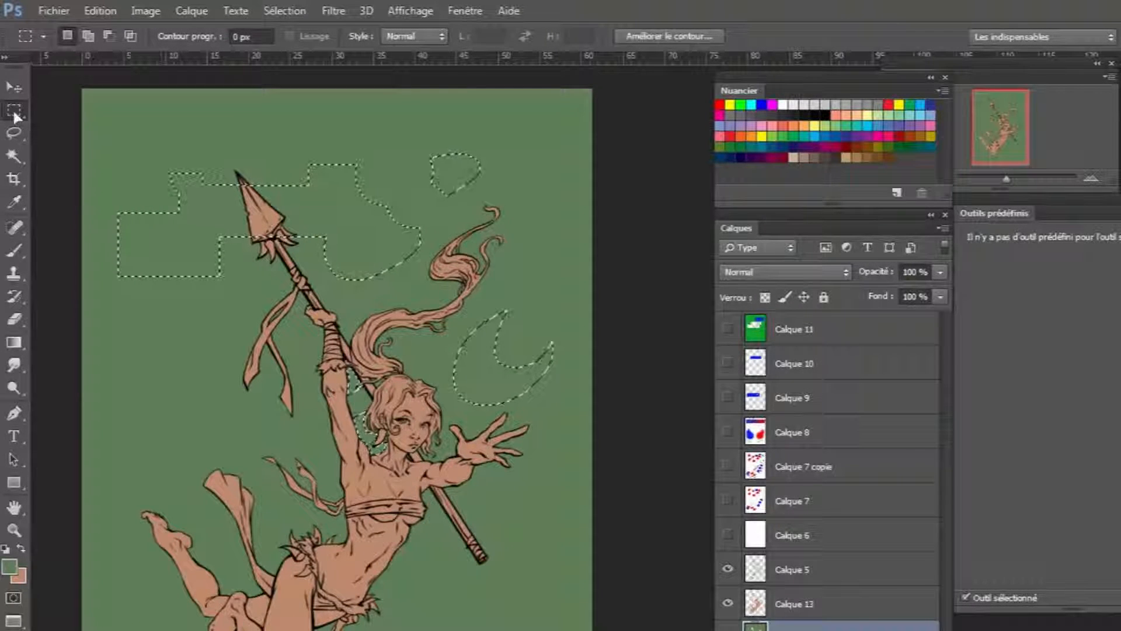
left_click(636, 225)
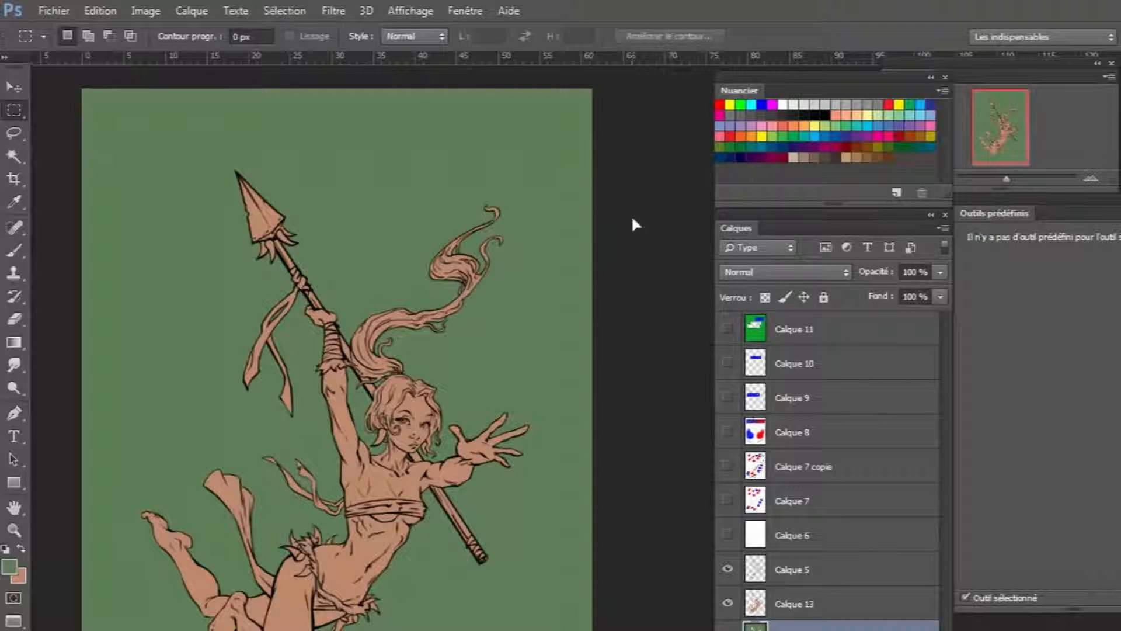